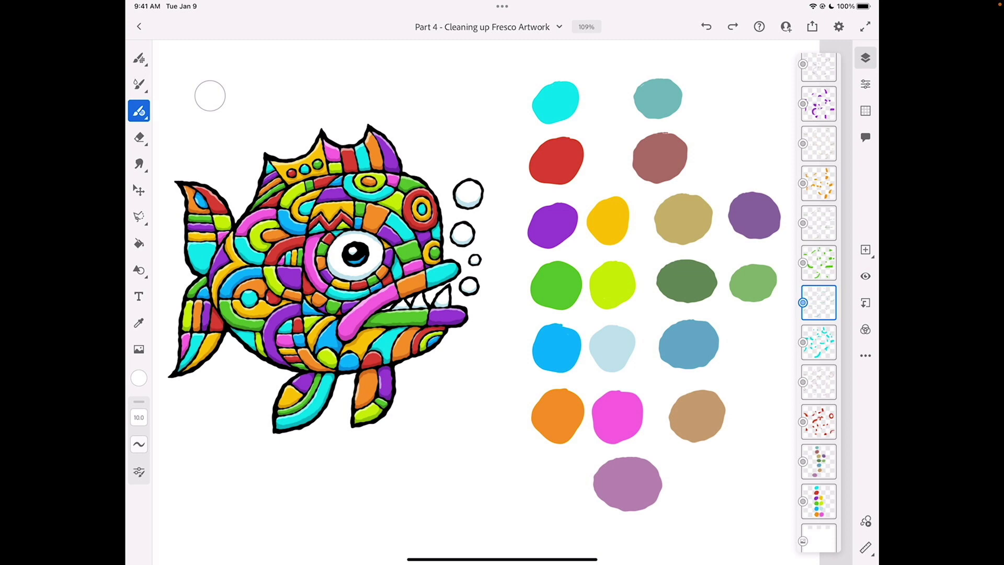
# Step: Delete the two layers holding the bright and the muted color swatch blobs beside the fish
pyautogui.click(139, 377)
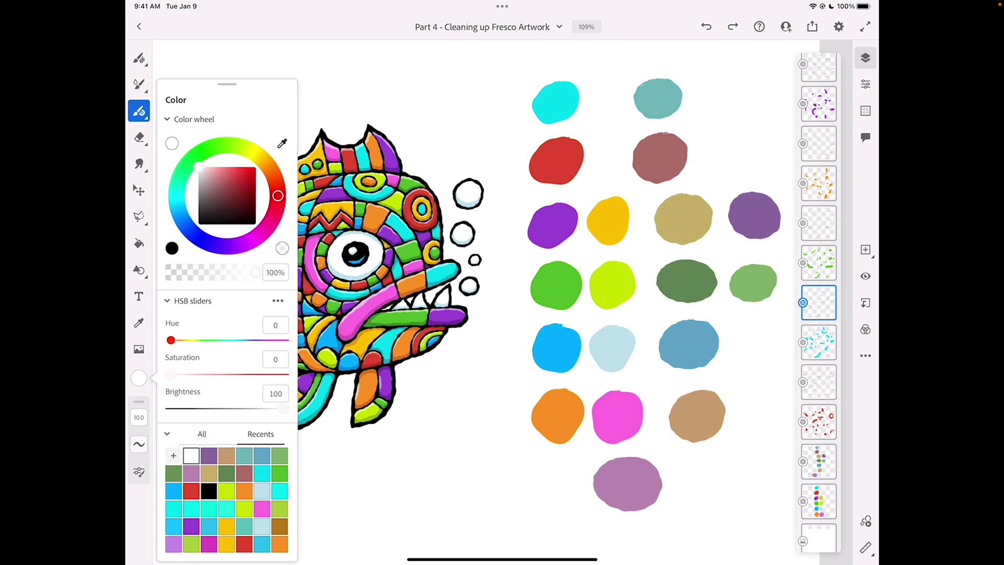
pyautogui.click(819, 501)
pyautogui.click(865, 356)
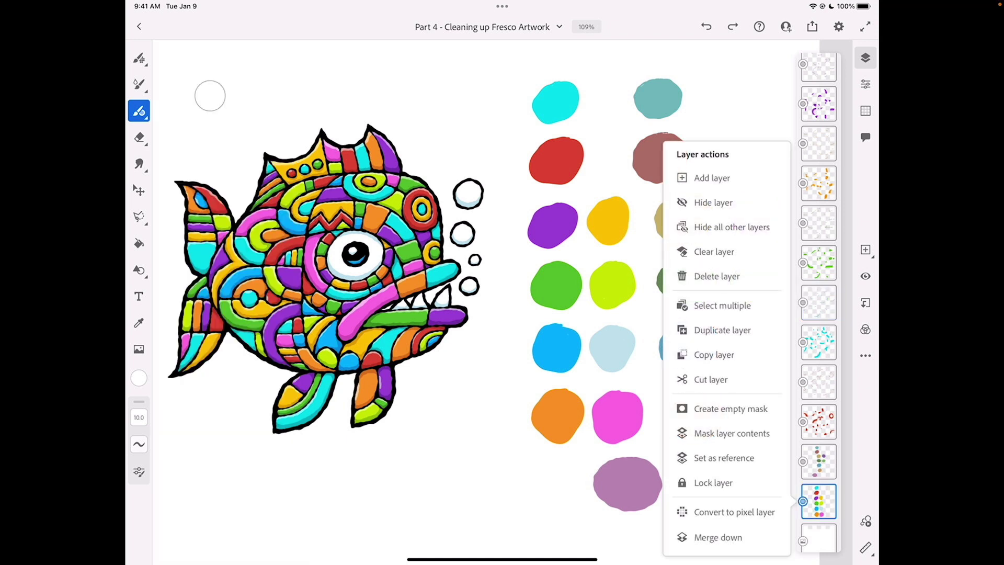
pyautogui.click(716, 276)
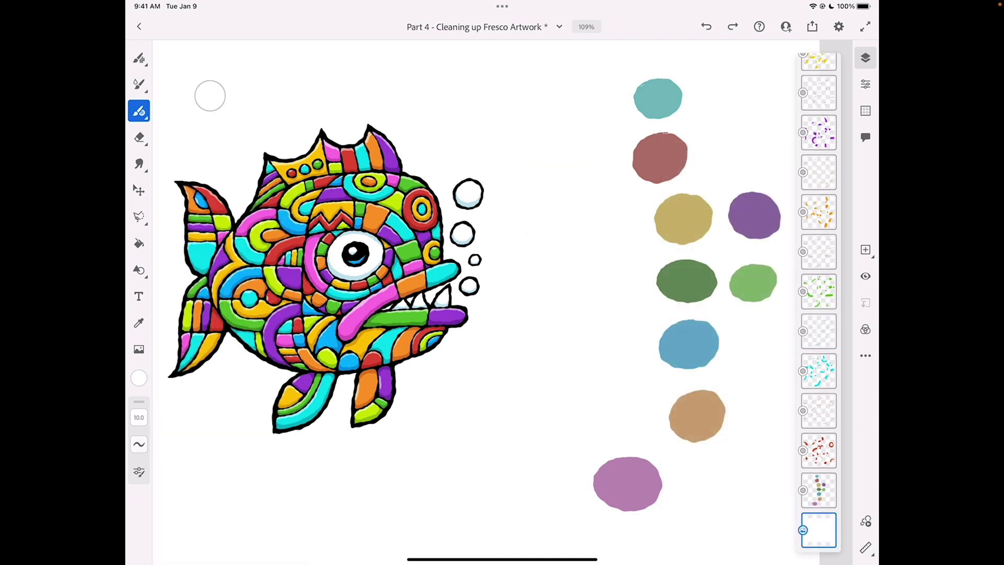
pyautogui.click(818, 490)
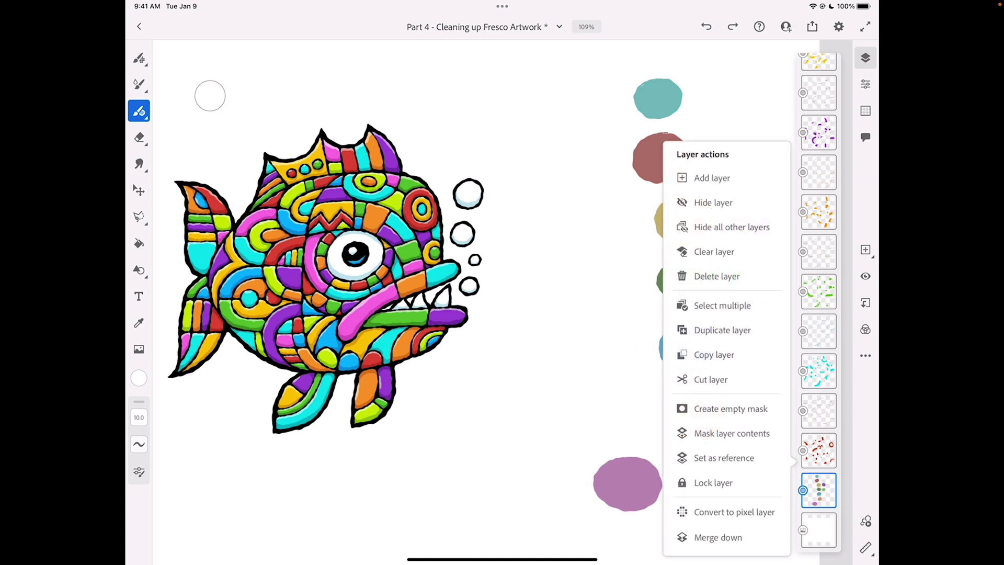
pyautogui.click(717, 276)
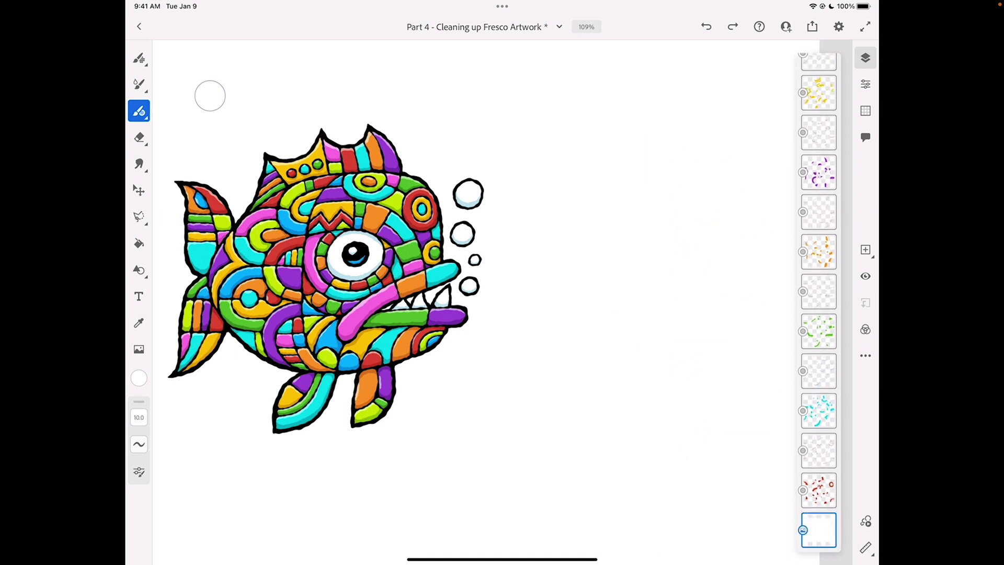
# Step: Hide and reshow the white background layer to check the transparency behind the fish, and delete that layer
pyautogui.click(819, 530)
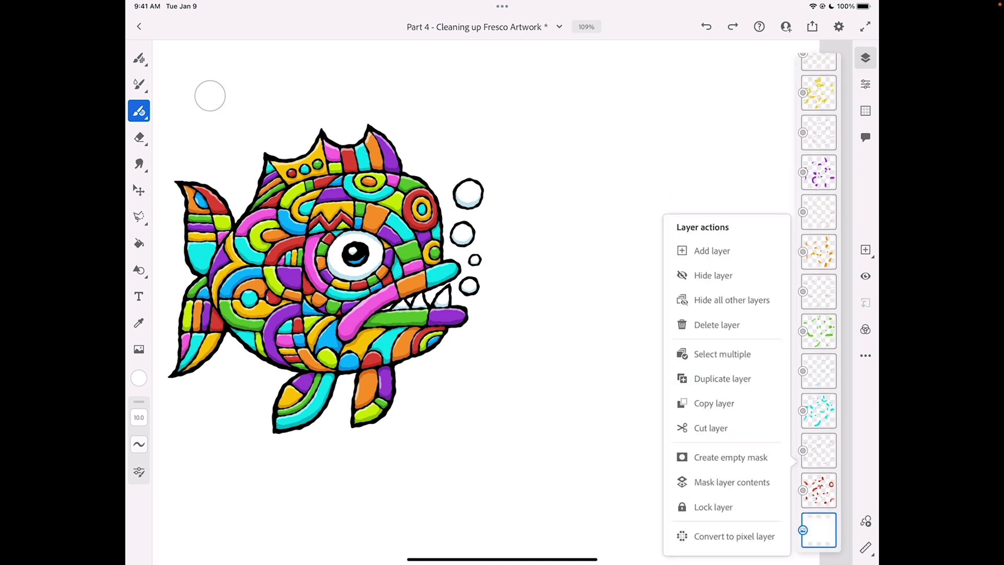
pyautogui.click(713, 275)
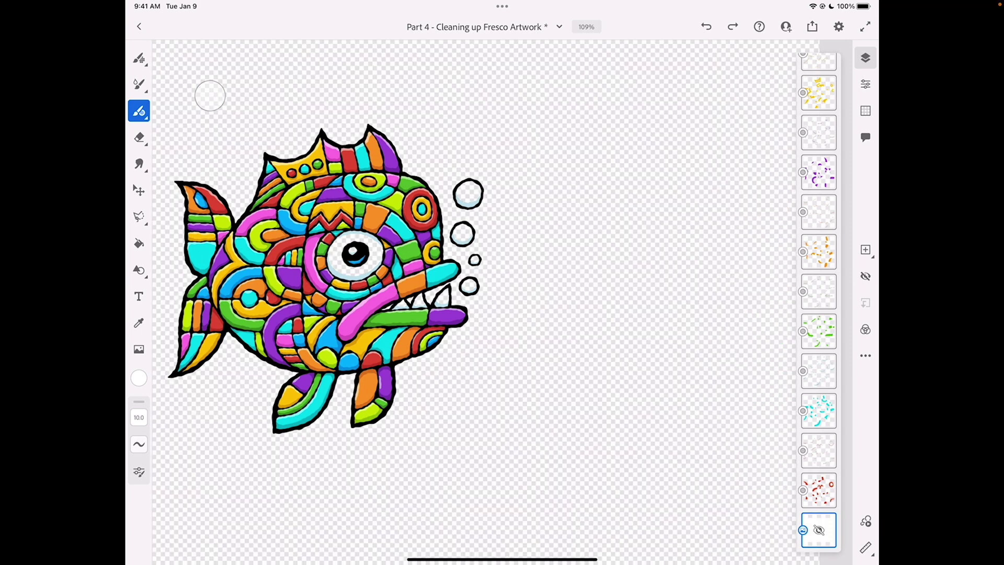
pyautogui.click(866, 276)
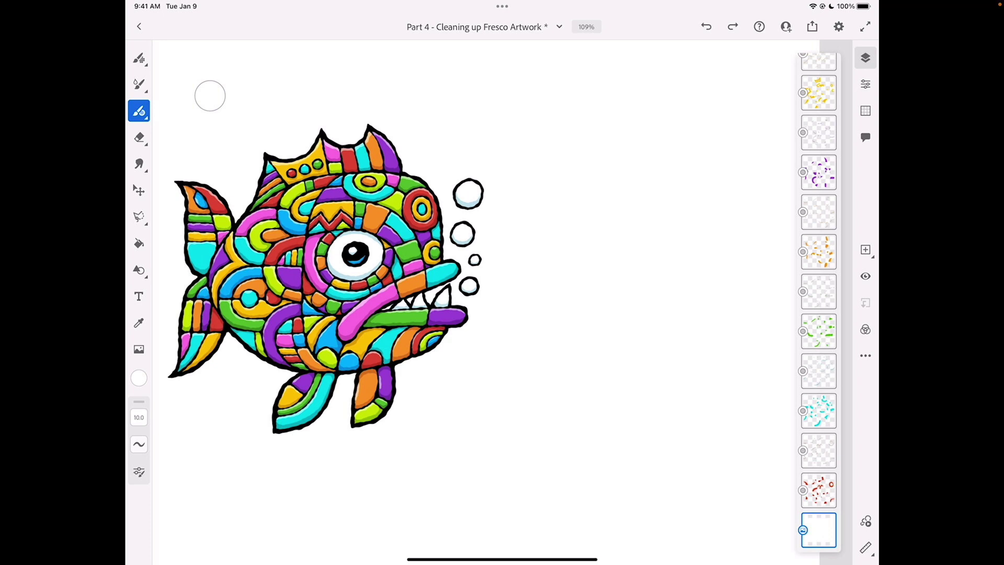
pyautogui.click(819, 529)
pyautogui.click(716, 325)
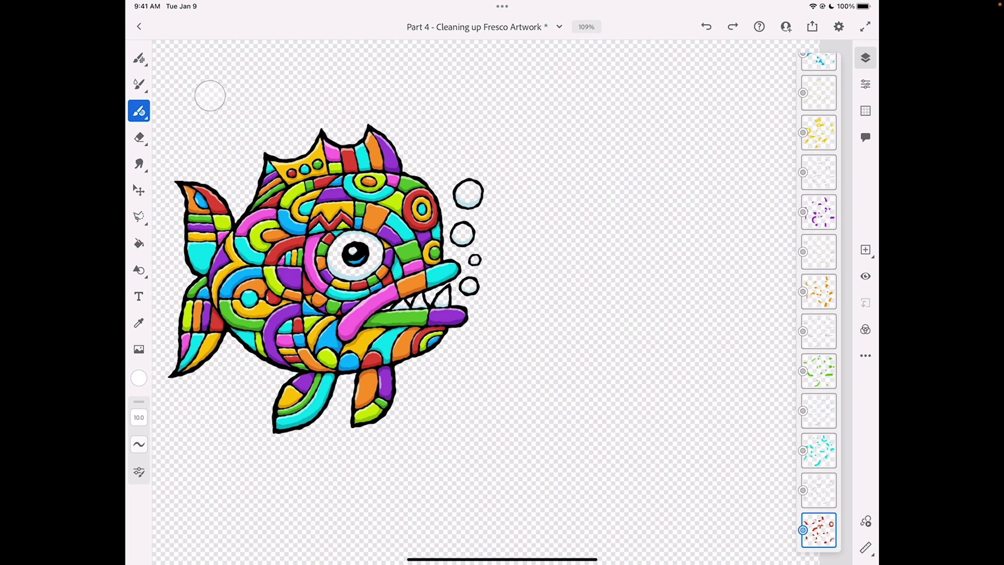
# Step: Check the name, blend mode and opacity of the layer holding the pink shapes
pyautogui.scroll(5, 423, 293)
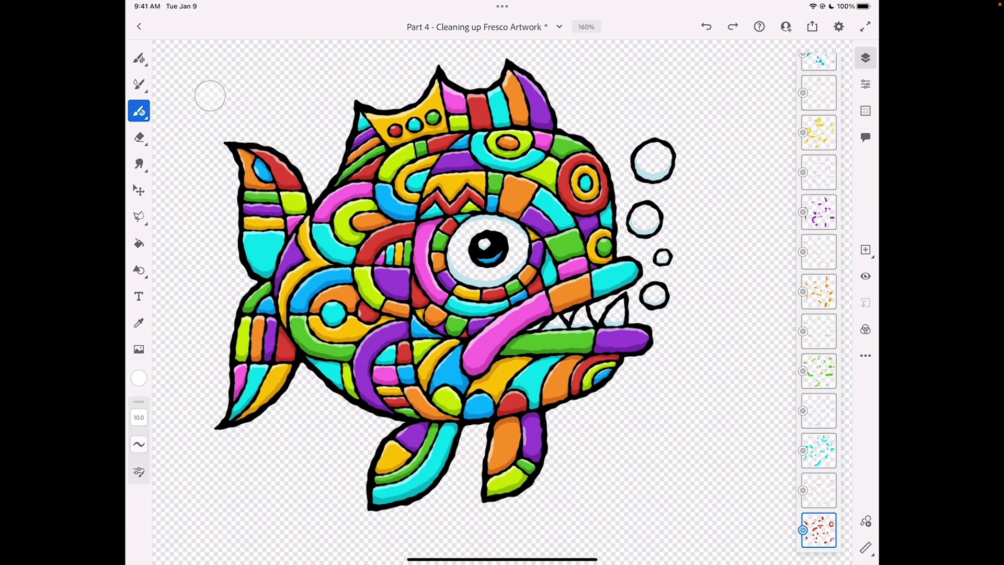
pyautogui.scroll(10, 818, 303)
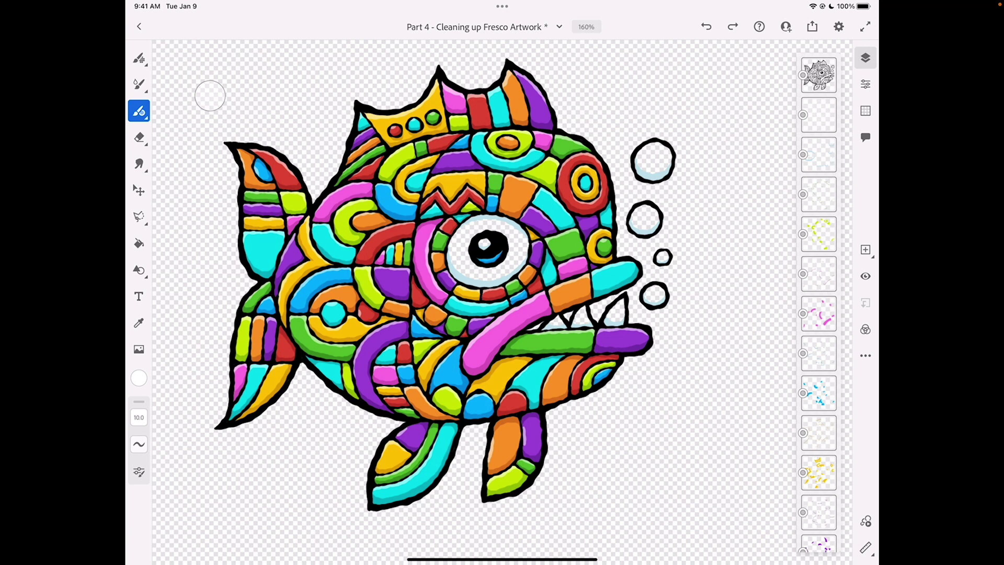
pyautogui.click(818, 314)
pyautogui.click(865, 83)
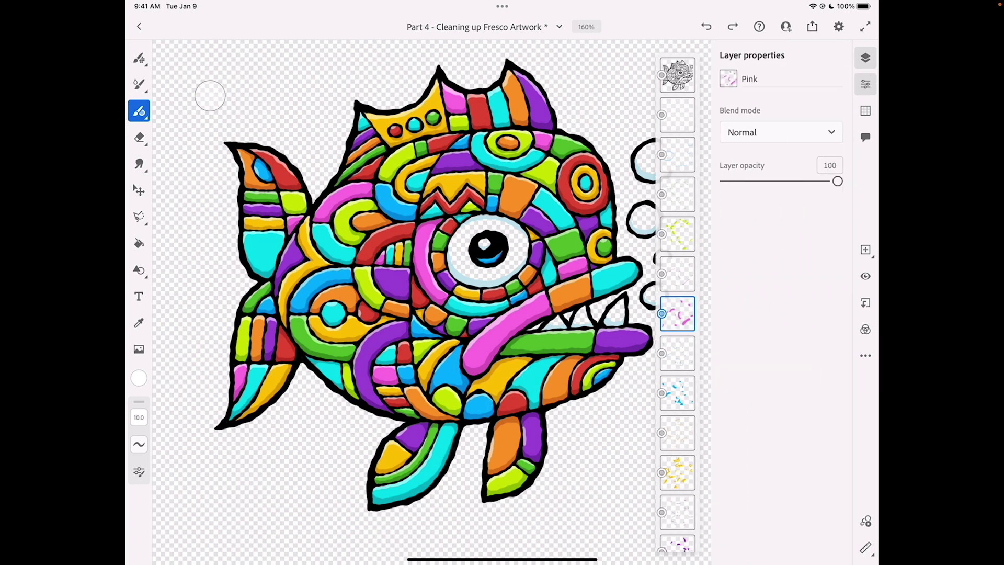
pyautogui.click(866, 84)
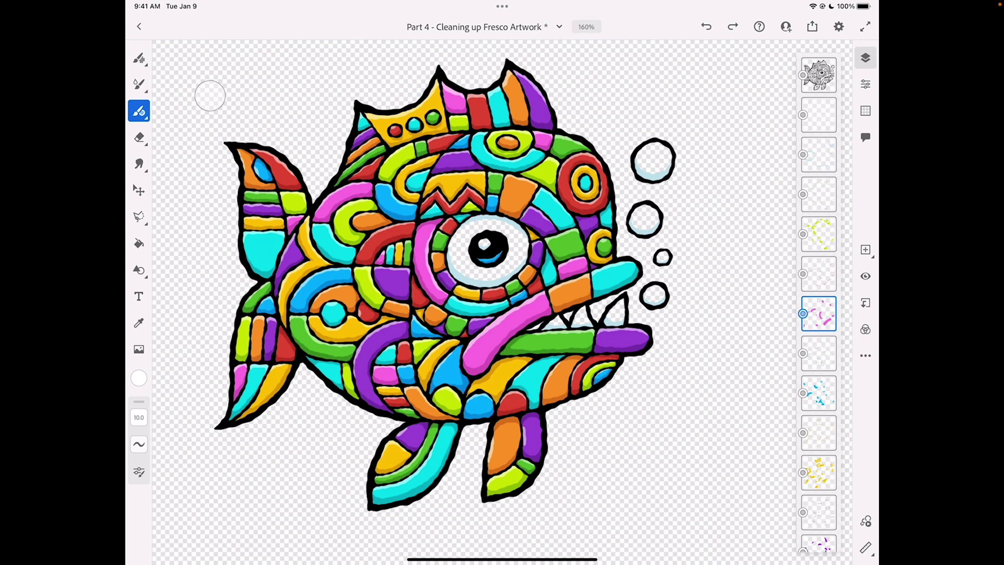
# Step: Open a copy of the artwork in Illustrator desktop and cancel the Photoshop import options
pyautogui.click(812, 27)
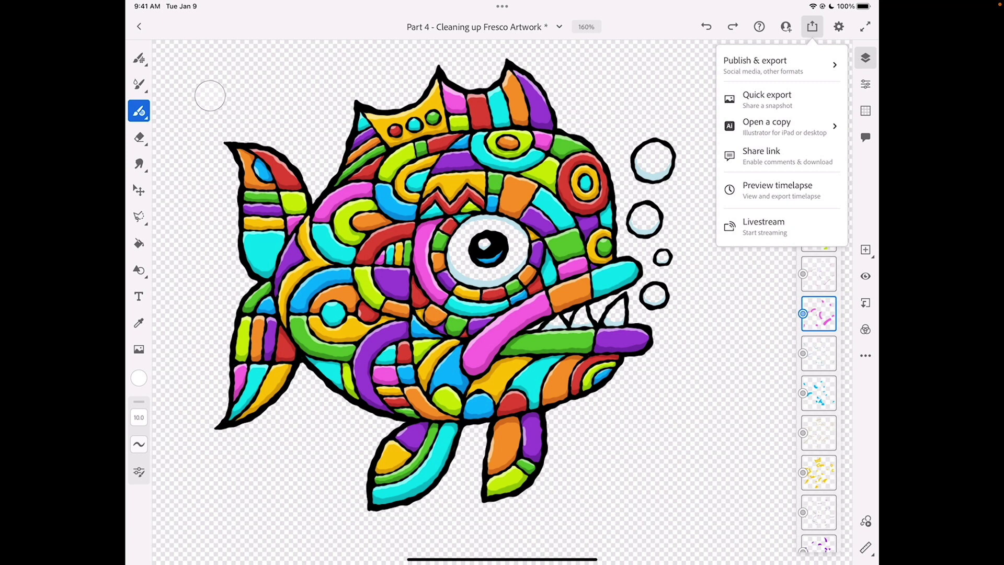
pyautogui.click(782, 126)
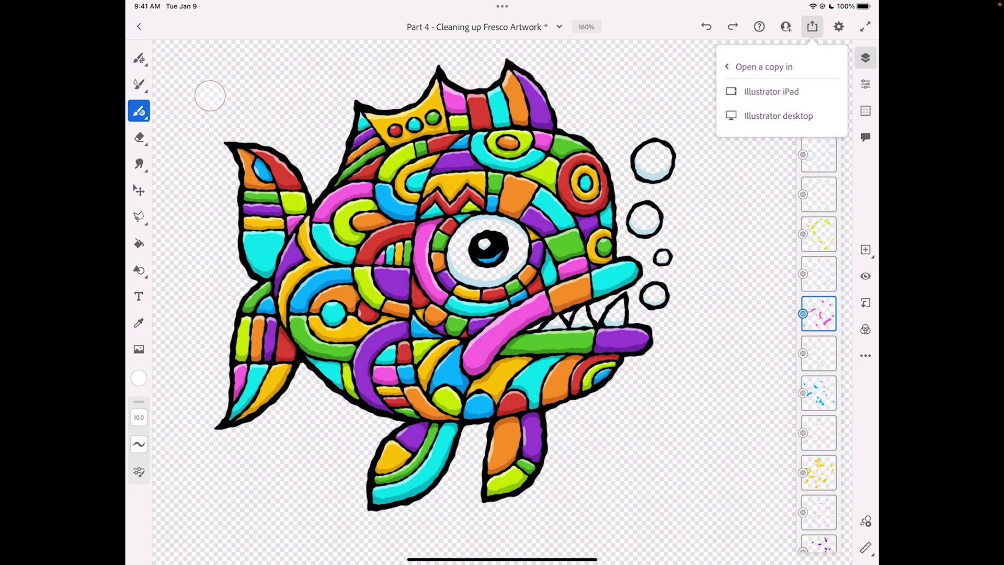
pyautogui.click(778, 116)
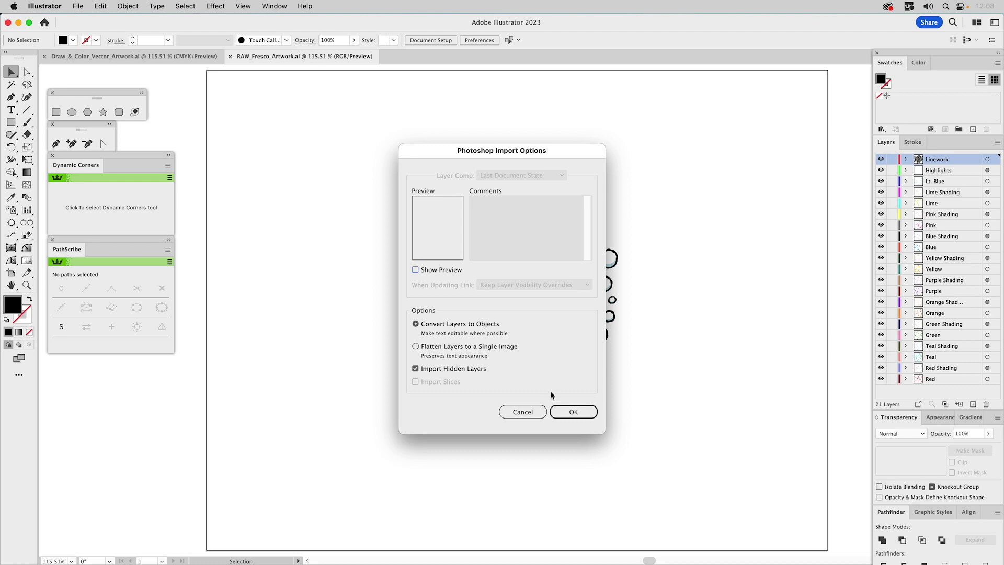
pyautogui.click(519, 413)
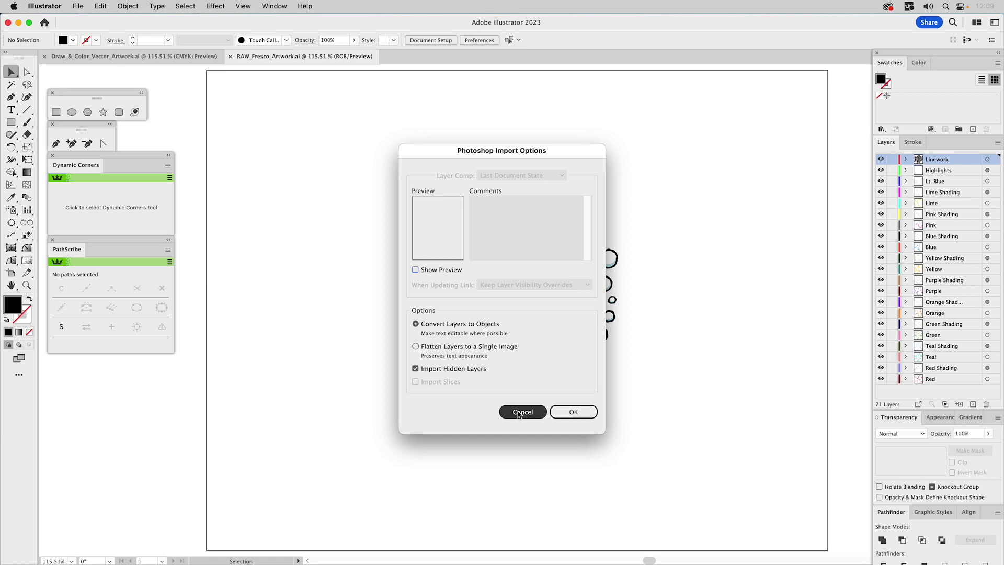
pyautogui.click(519, 413)
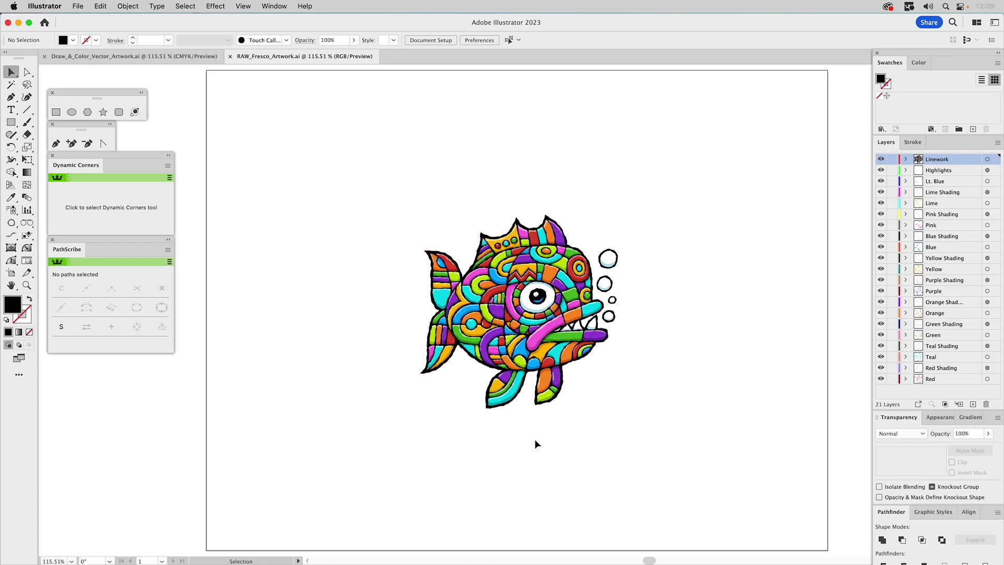
# Step: Examine the whole fish up close in Preview and in Outline view
pyautogui.press('z')
pyautogui.moveTo(394, 195); pyautogui.dragTo(659, 451)
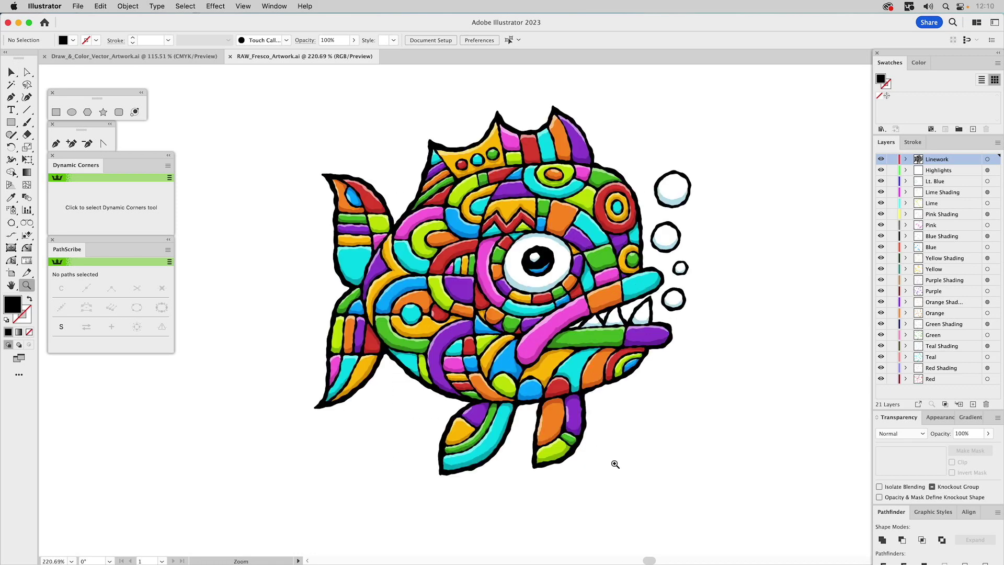
pyautogui.press('v')
pyautogui.press('a')
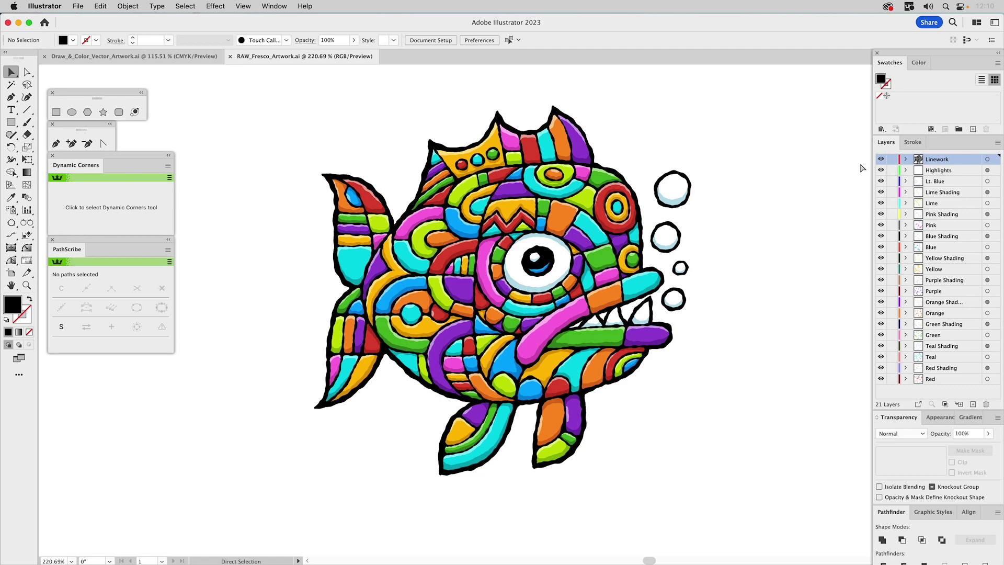
pyautogui.hotkey('ctrl', 'y')
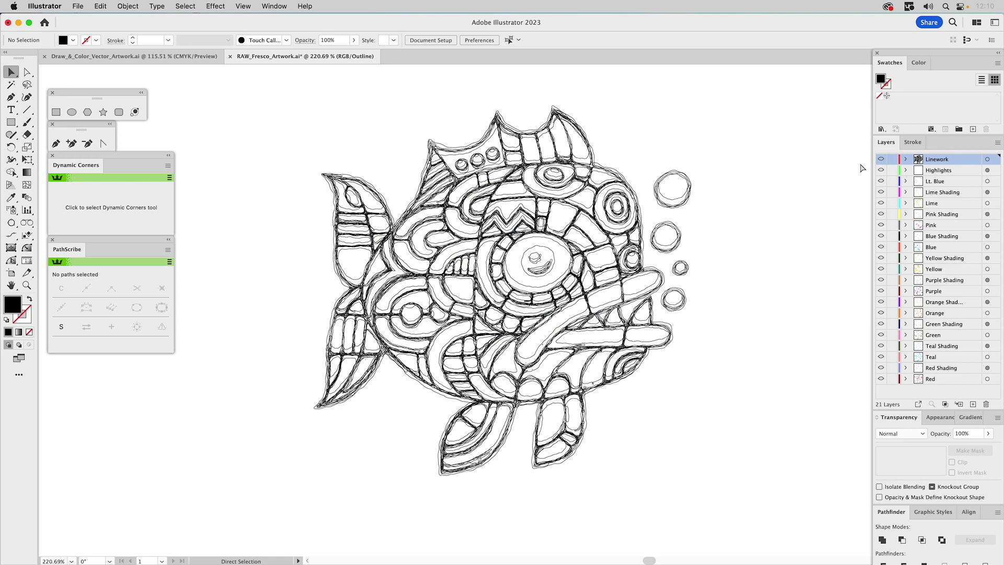
# Step: Examine the overlapping paths around the fish's crown in Outline view, return to Preview and fit the artboard
pyautogui.press('v')
pyautogui.press('z')
pyautogui.moveTo(398, 133); pyautogui.dragTo(483, 203)
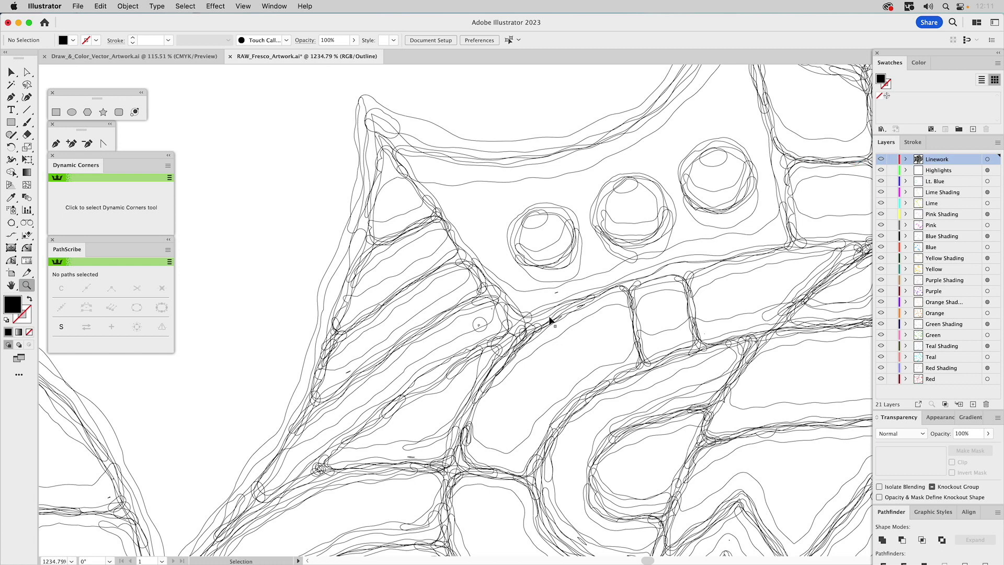
pyautogui.press('super+y')
pyautogui.press('super')
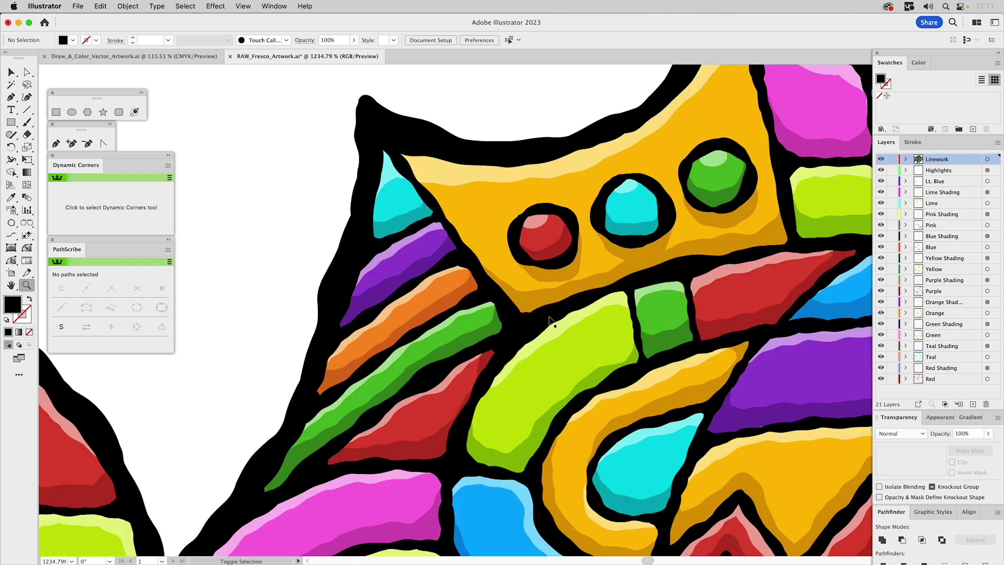
pyautogui.press('super+0')
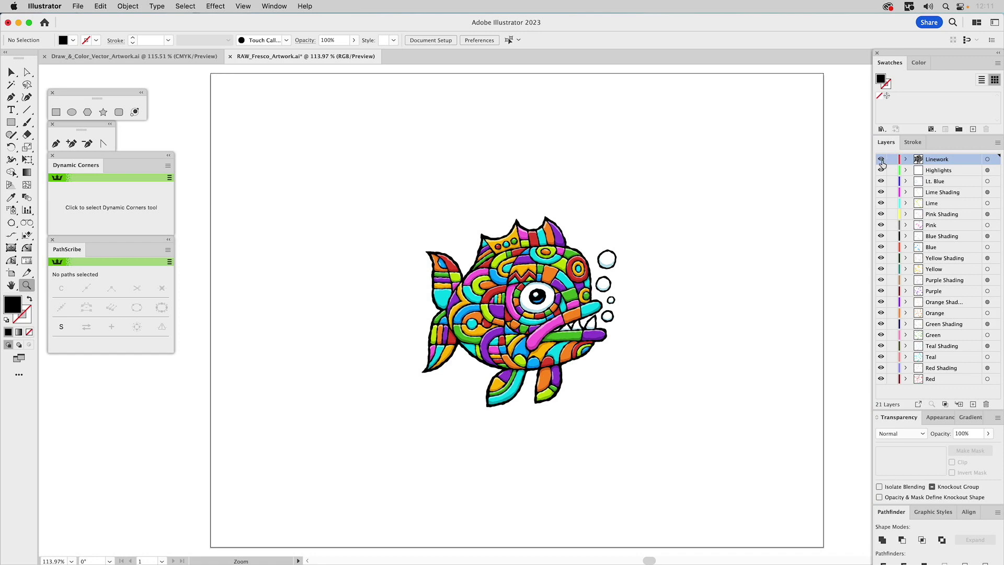
# Step: Show only the Linework layer and compare its paths near the crown in Preview and Outline view
pyautogui.keyDown('alt'); pyautogui.click(881, 160); pyautogui.keyUp('alt')
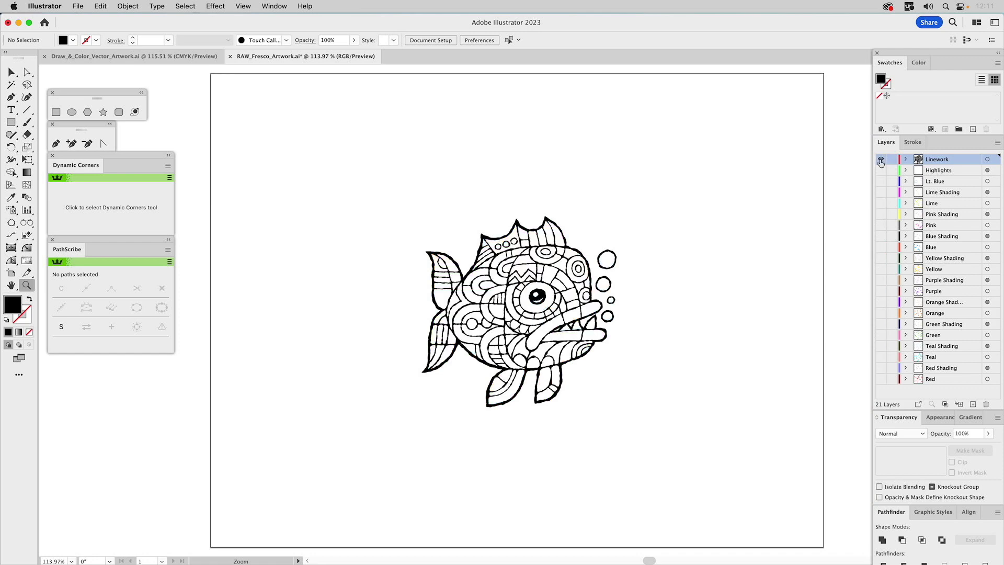
pyautogui.moveTo(468, 228); pyautogui.dragTo(545, 299)
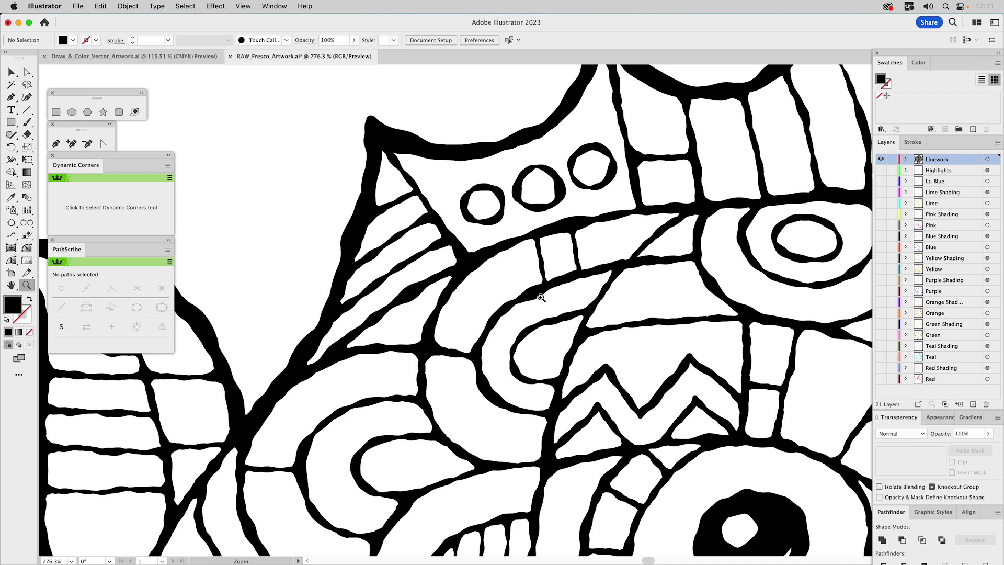
pyautogui.press('super+y')
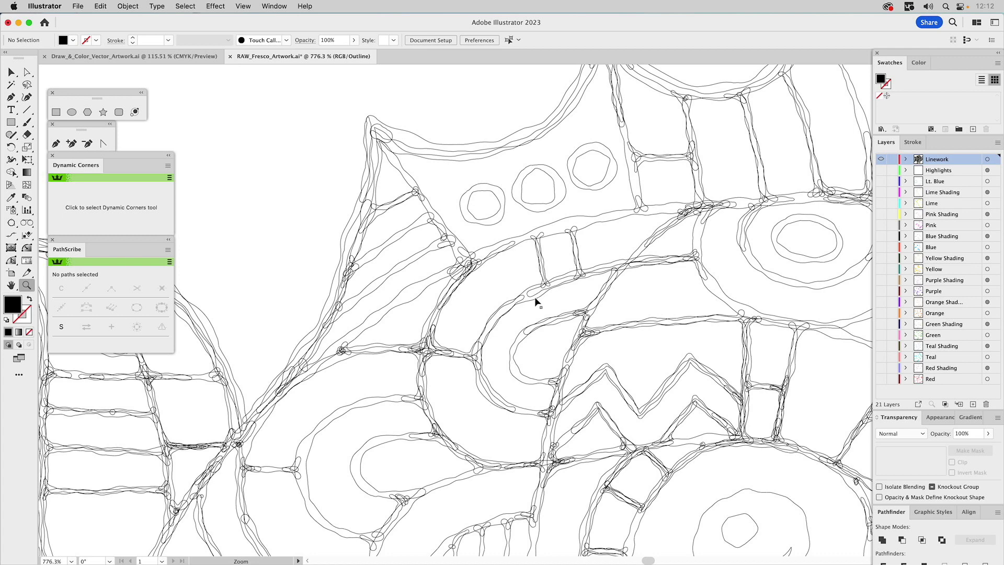
pyautogui.press('super+y')
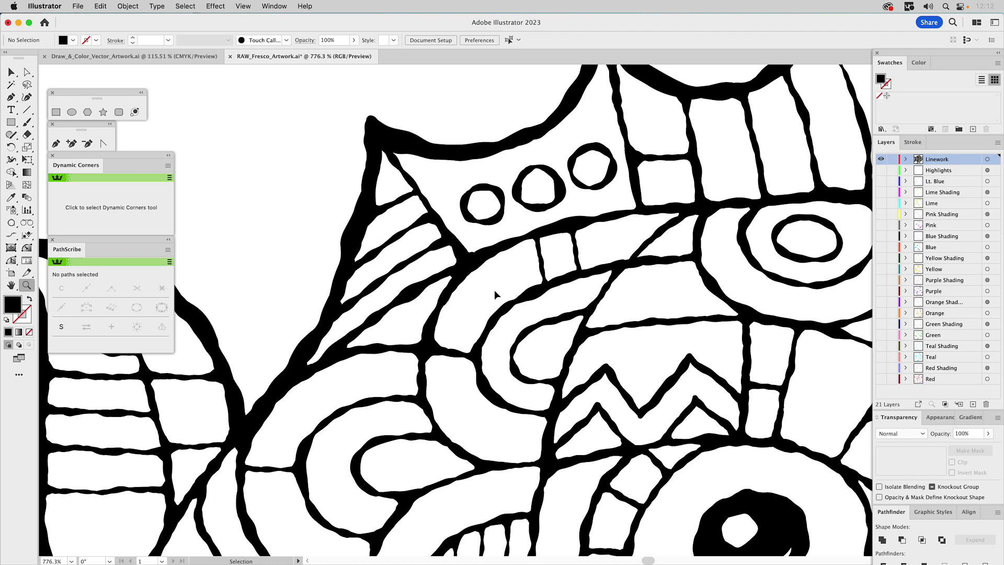
pyautogui.press('super+0')
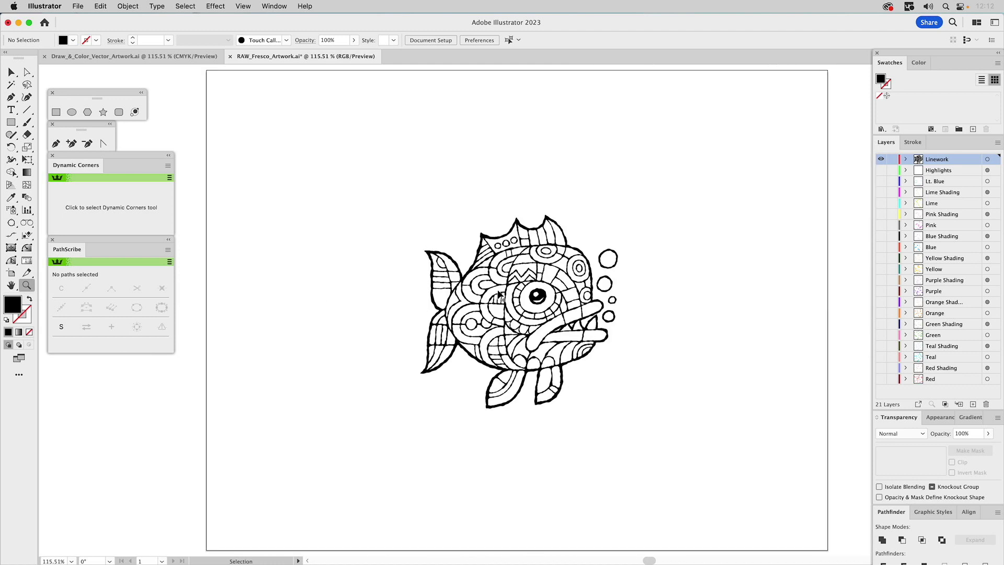
# Step: Select all artwork on the Linework layer to read its point and path counts, and deselect it
pyautogui.press('super+a')
pyautogui.press('v')
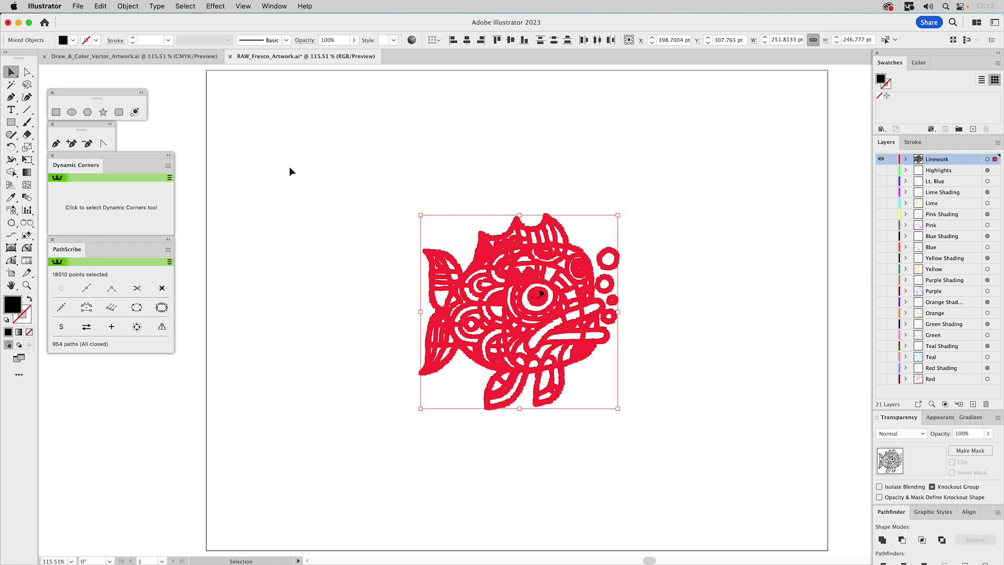
pyautogui.click(328, 165)
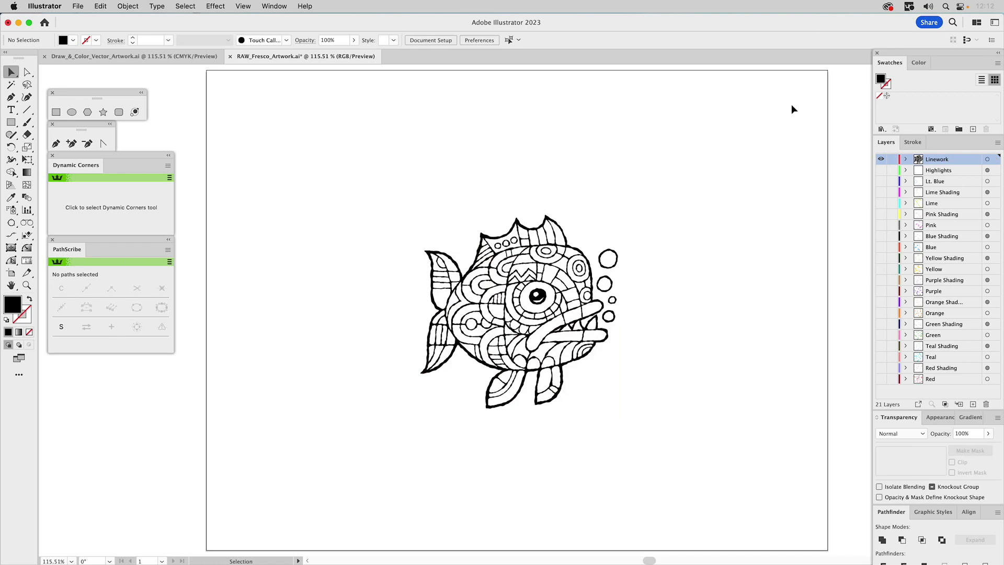
# Step: Show all layers again, select the full artwork to read its total point and path counts, and deselect it
pyautogui.keyDown('alt'); pyautogui.click(882, 170); pyautogui.keyUp('alt')
pyautogui.press('super+a')
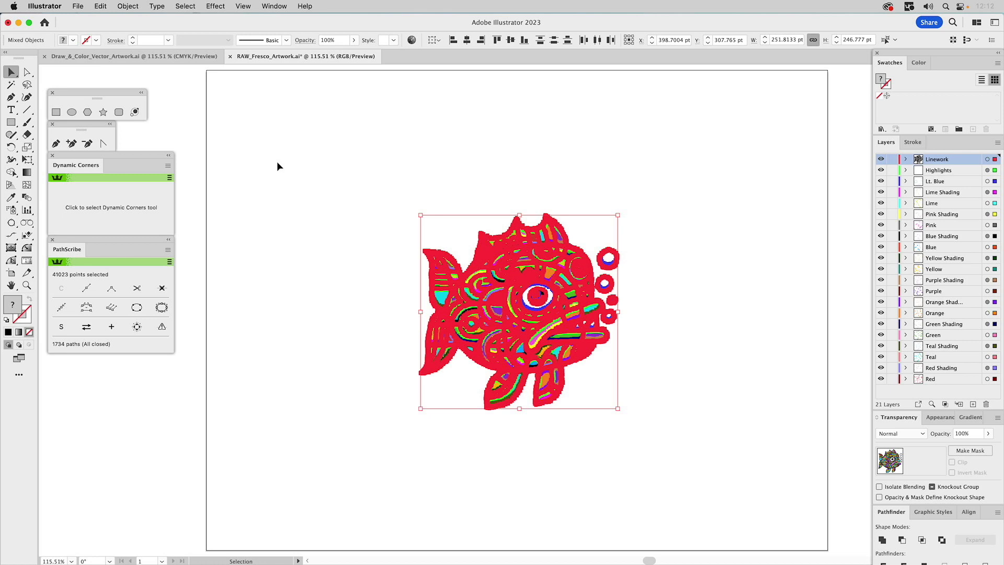
pyautogui.click(309, 154)
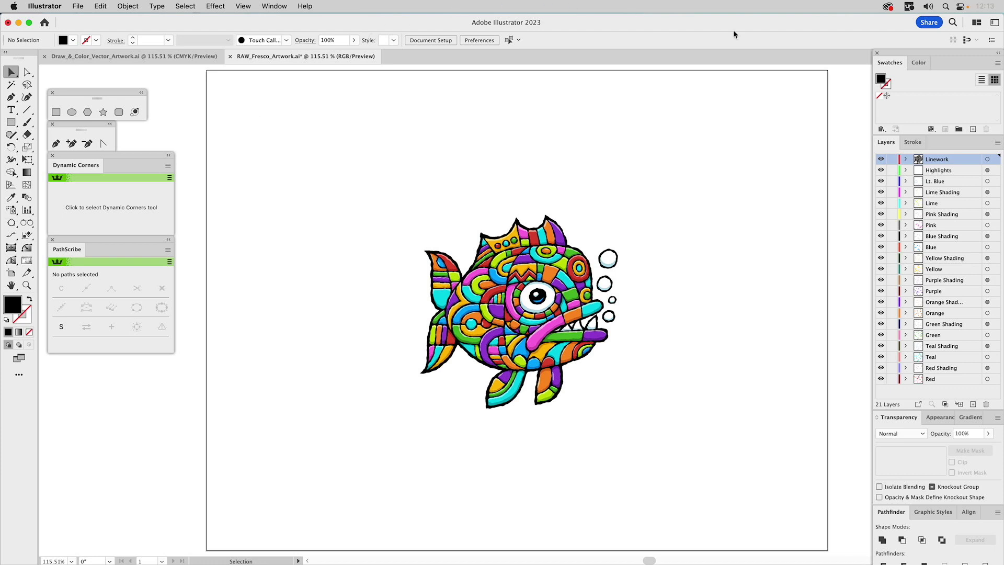
# Step: Show only the Linework layer and merge all its artwork with Pathfinder Unite
pyautogui.keyDown('alt'); pyautogui.click(881, 159); pyautogui.keyUp('alt')
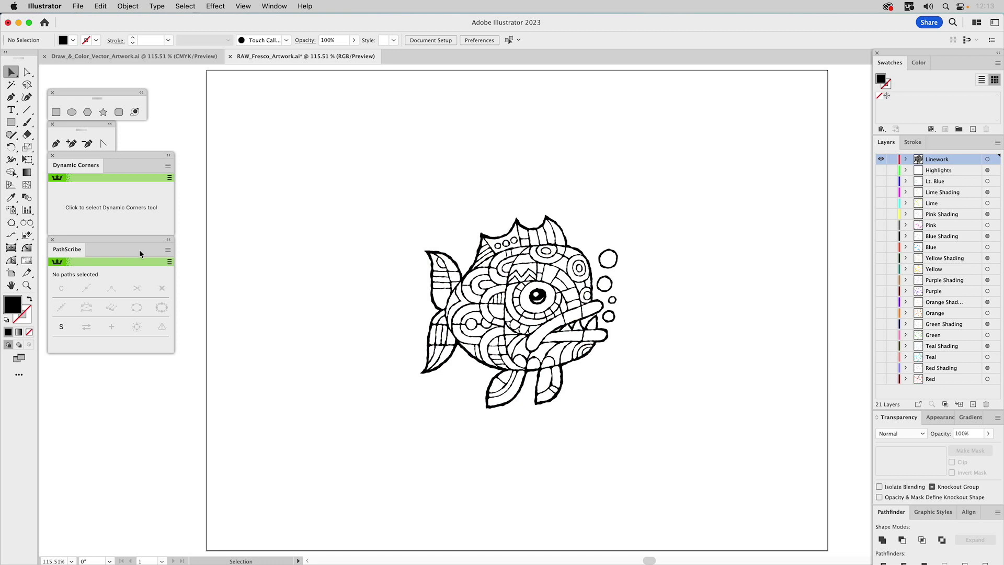
pyautogui.moveTo(313, 173); pyautogui.dragTo(699, 472)
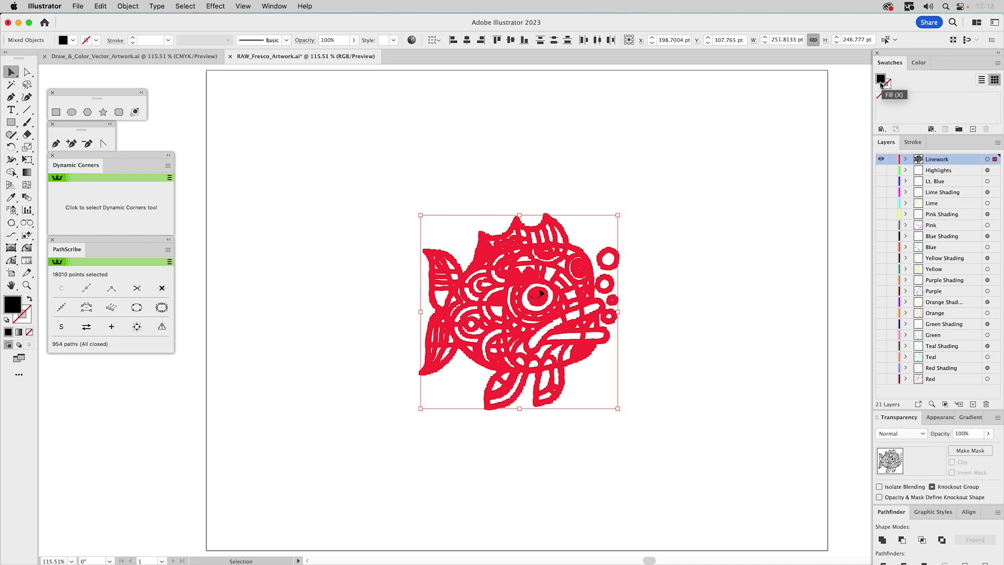
pyautogui.moveTo(891, 511); pyautogui.dragTo(745, 171)
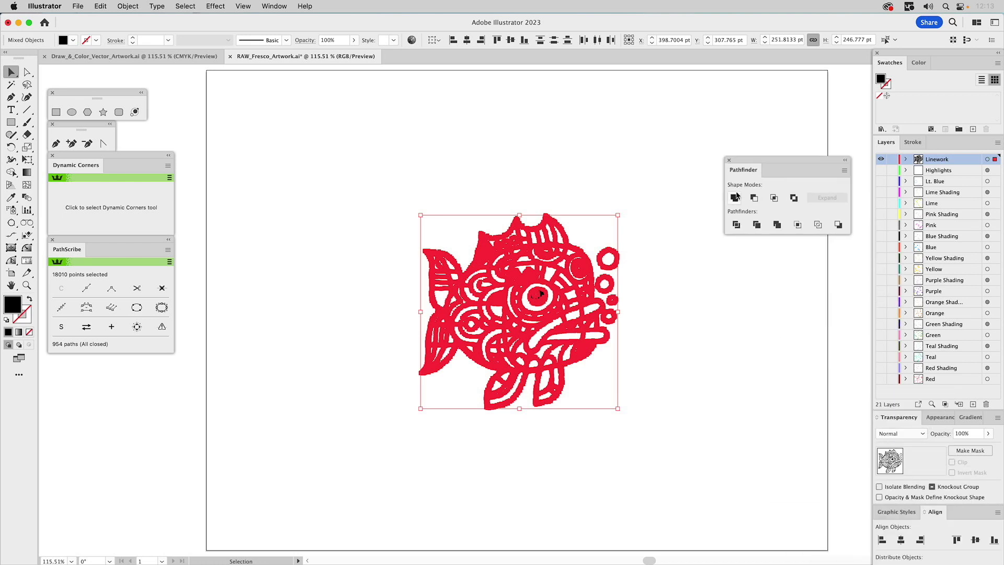
pyautogui.click(735, 199)
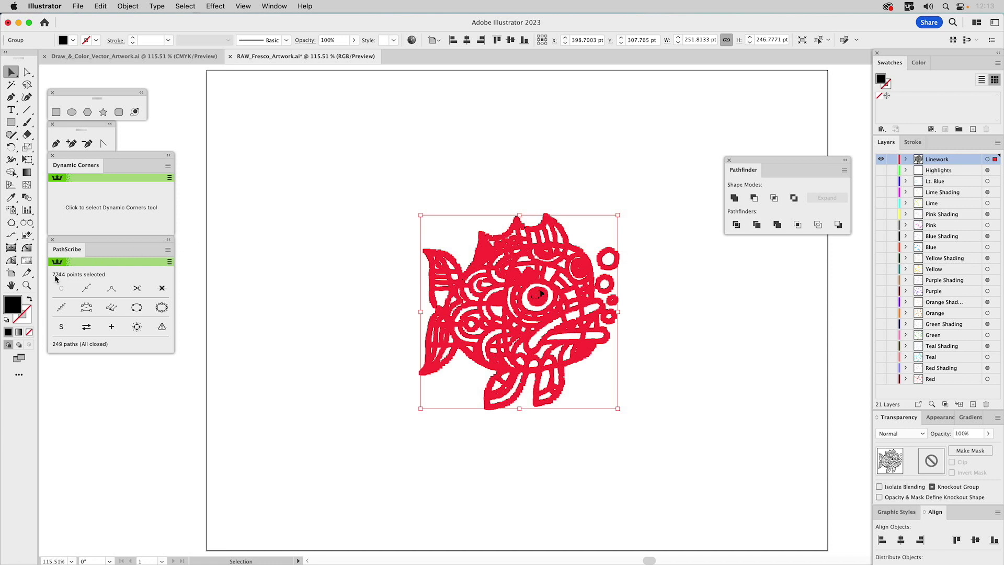
# Step: Deselect the united linework, examine its paths around the crown in Outline view, and return to Preview
pyautogui.press('z')
pyautogui.moveTo(462, 205); pyautogui.dragTo(541, 315)
pyautogui.press('super+shift+a')
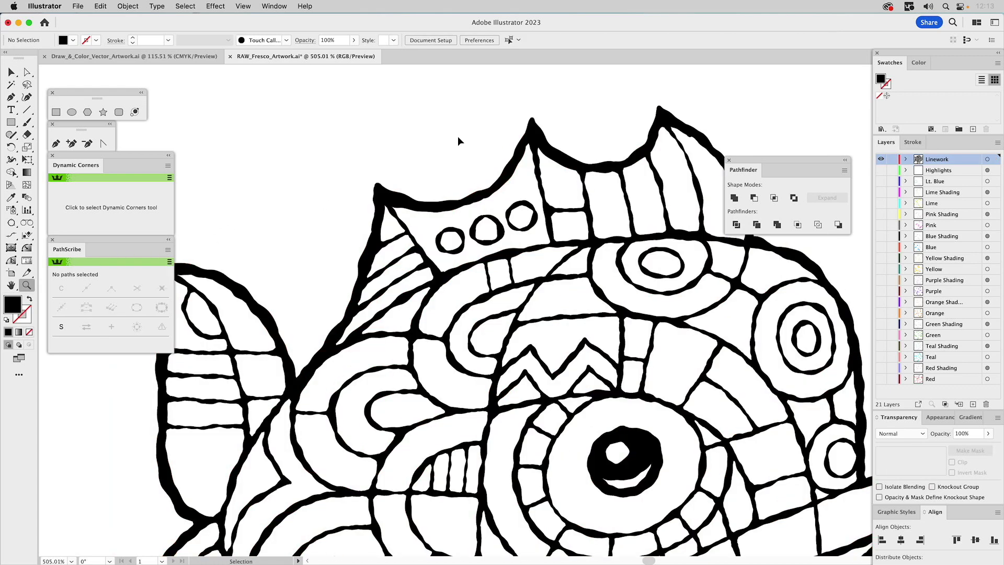
pyautogui.press('super+y')
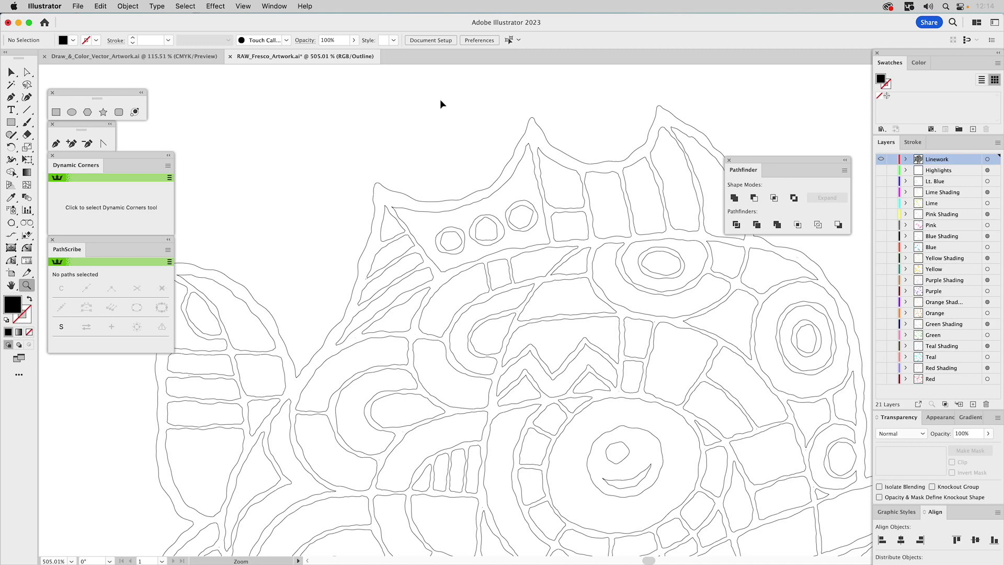
pyautogui.press('super+y')
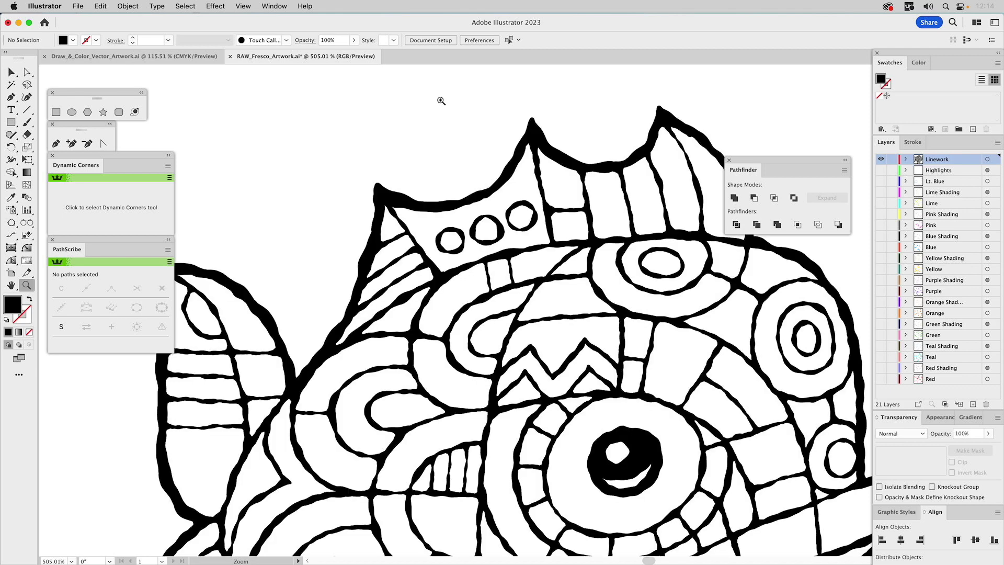
# Step: Select the united linework group
pyautogui.press('v')
pyautogui.click(414, 207)
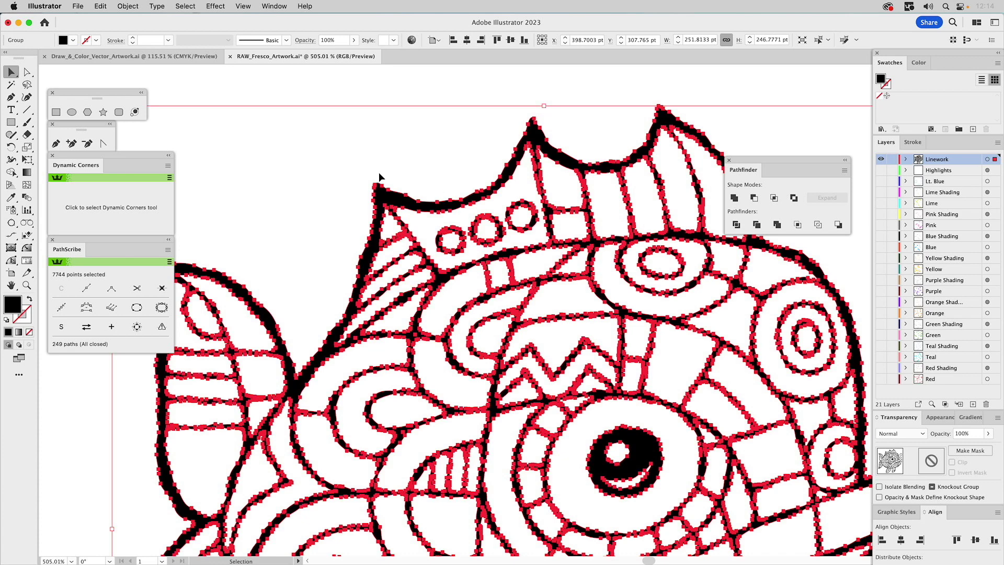
pyautogui.click(27, 285)
pyautogui.keyDown('alt'); pyautogui.click(481, 296); pyautogui.keyUp('alt')
pyautogui.keyDown('alt'); pyautogui.click(516, 305); pyautogui.keyUp('alt')
pyautogui.moveTo(516, 305); pyautogui.dragTo(395, 155)
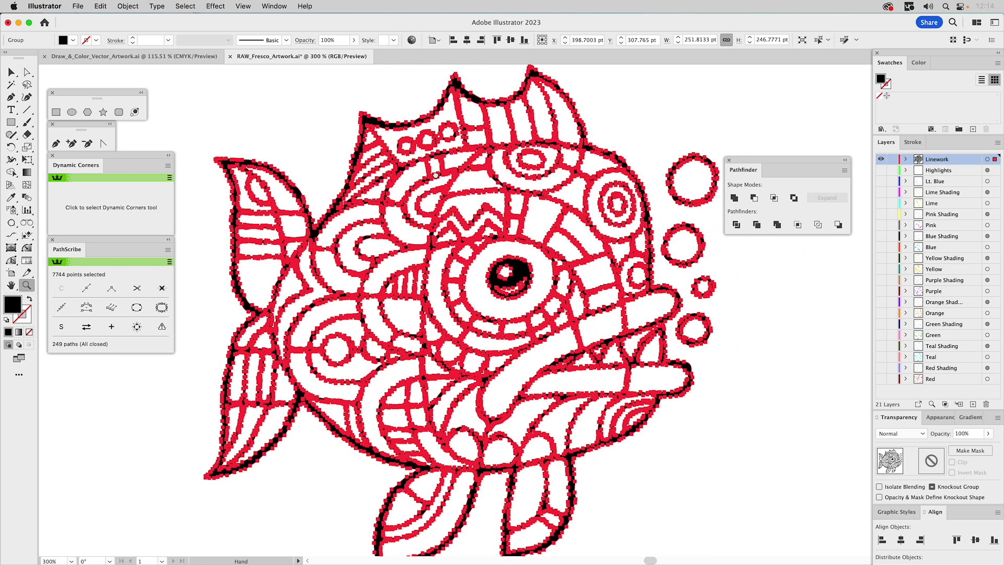
# Step: Preview point reduction on the selected linework with the Simplify command, and cancel it
pyautogui.click(127, 6)
pyautogui.moveTo(141, 282)
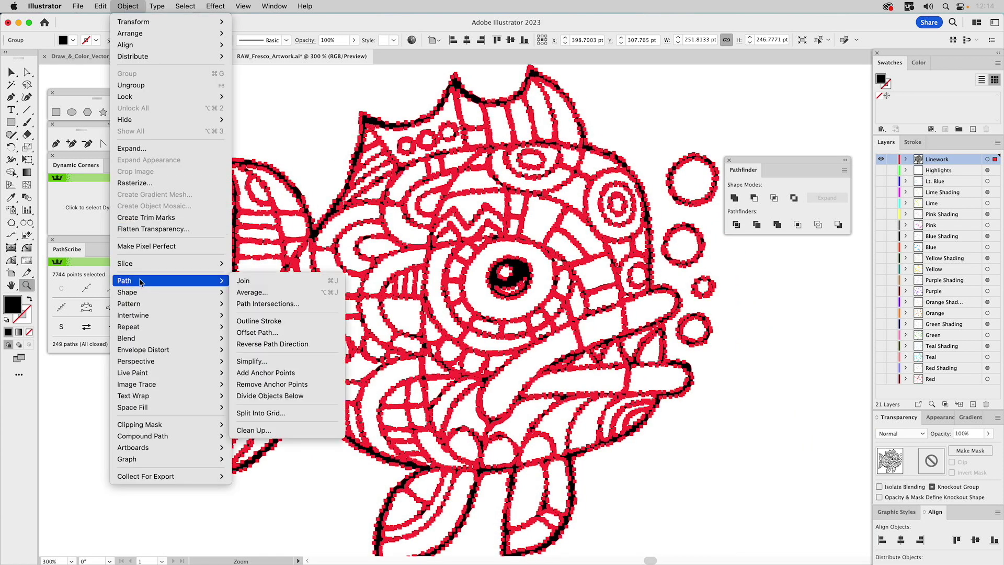
pyautogui.click(254, 361)
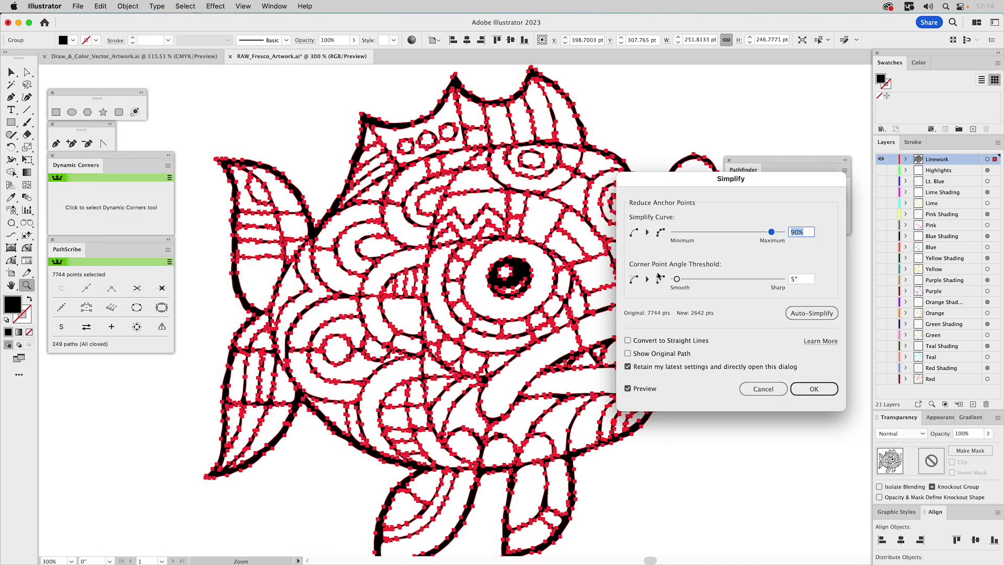
pyautogui.moveTo(752, 178); pyautogui.dragTo(742, 228)
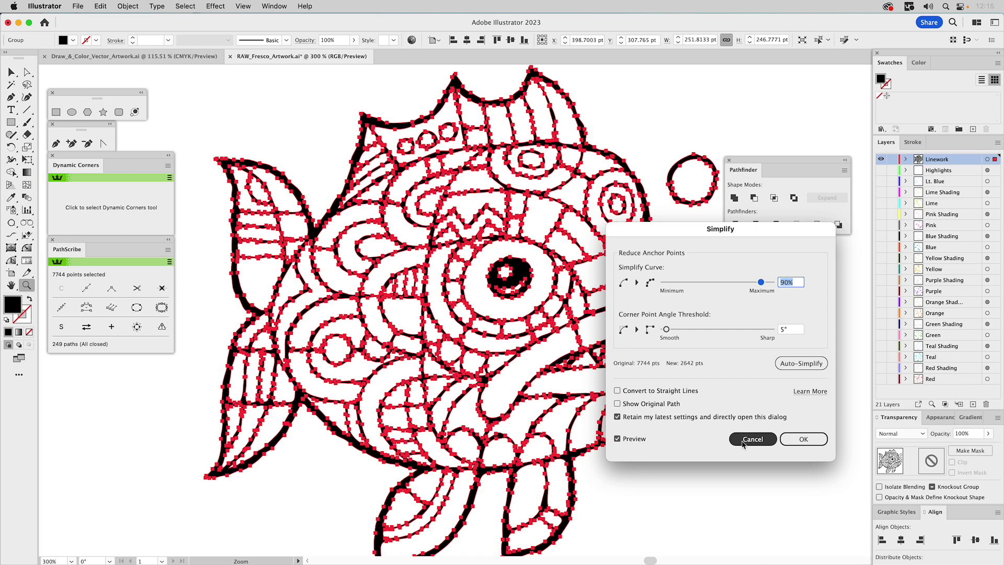
pyautogui.click(745, 440)
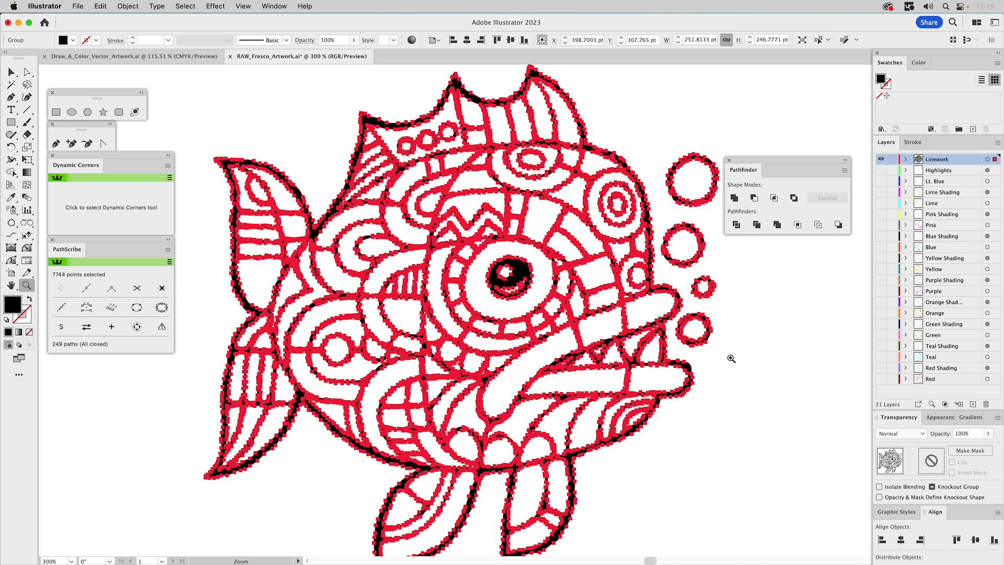
# Step: Release the linework's compound path and ungroup the resulting shapes
pyautogui.press('v')
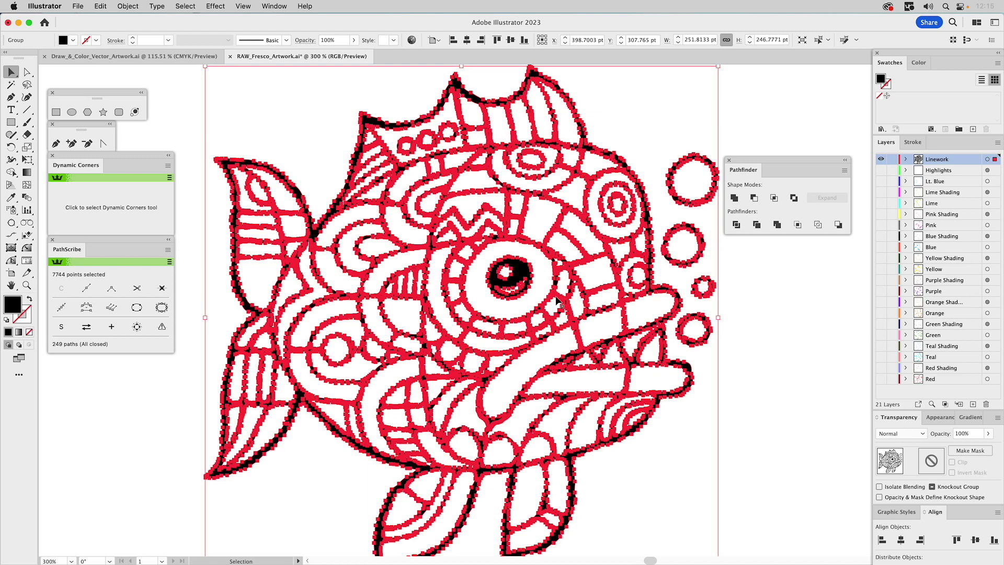
pyautogui.press('super+0')
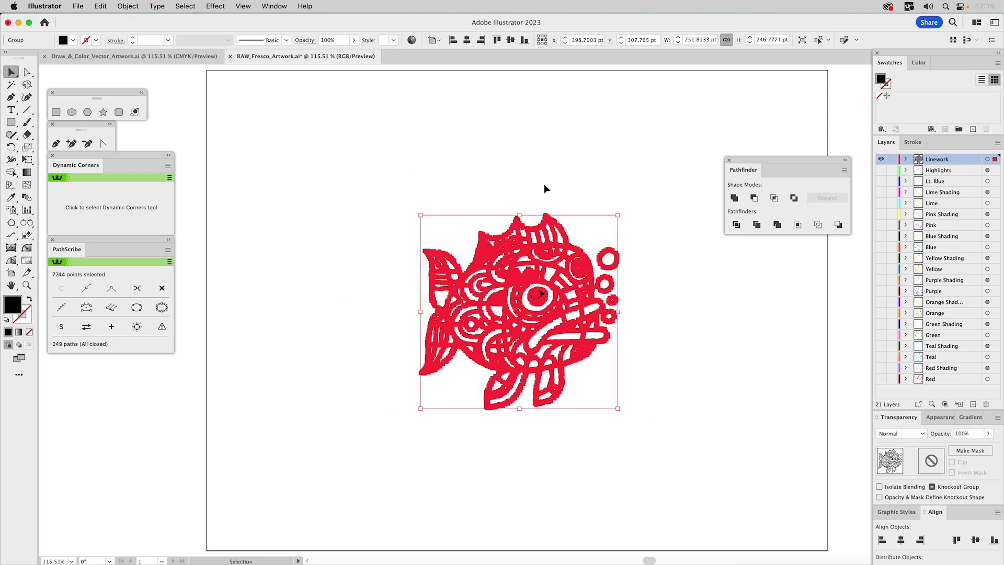
pyautogui.click(131, 5)
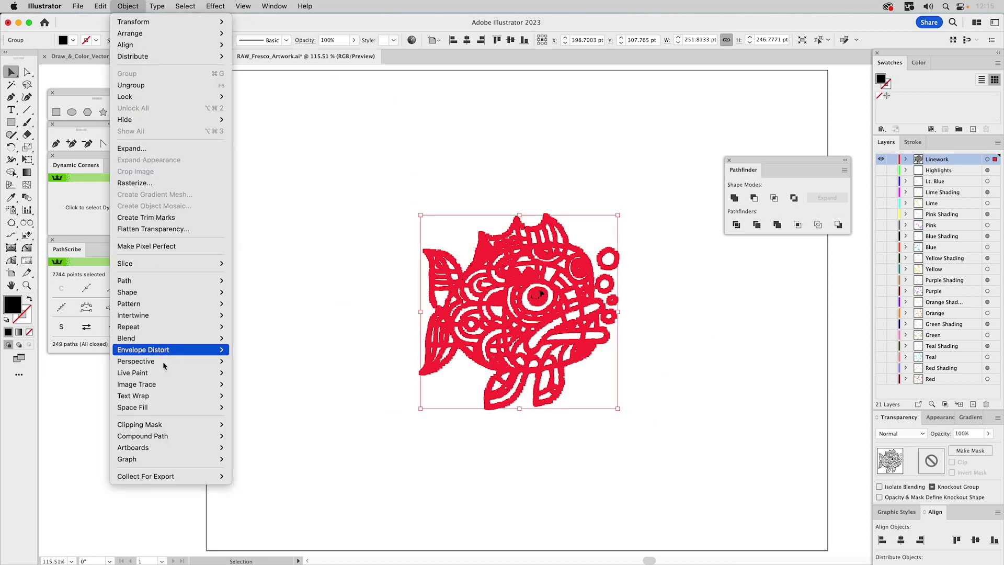
pyautogui.moveTo(154, 437)
pyautogui.click(248, 448)
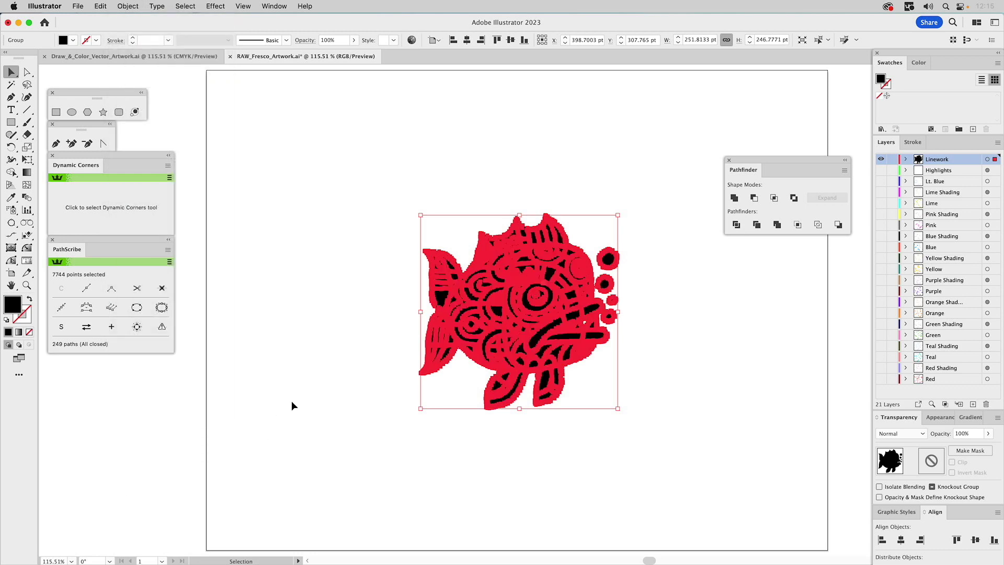
pyautogui.click(128, 5)
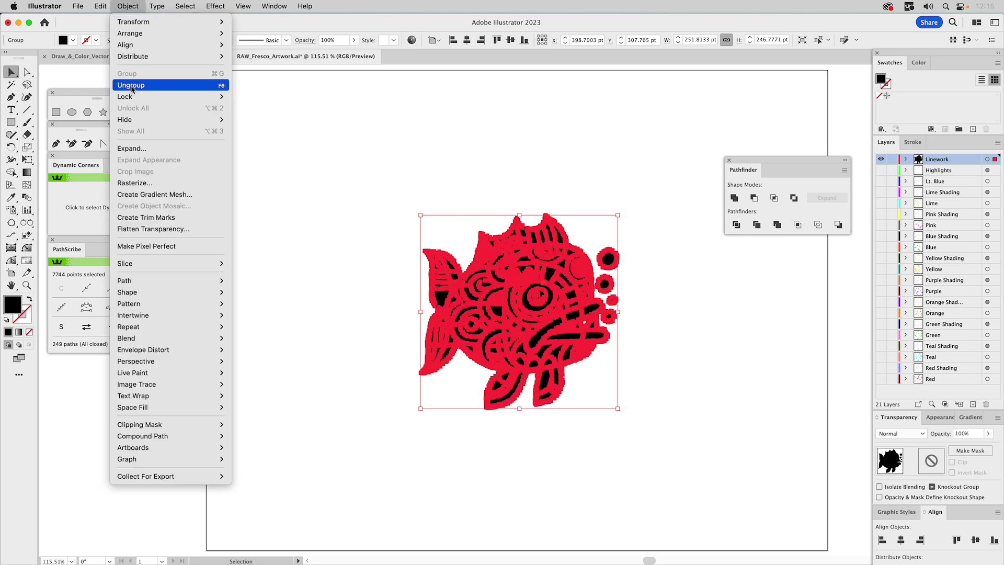
pyautogui.click(129, 87)
pyautogui.click(128, 6)
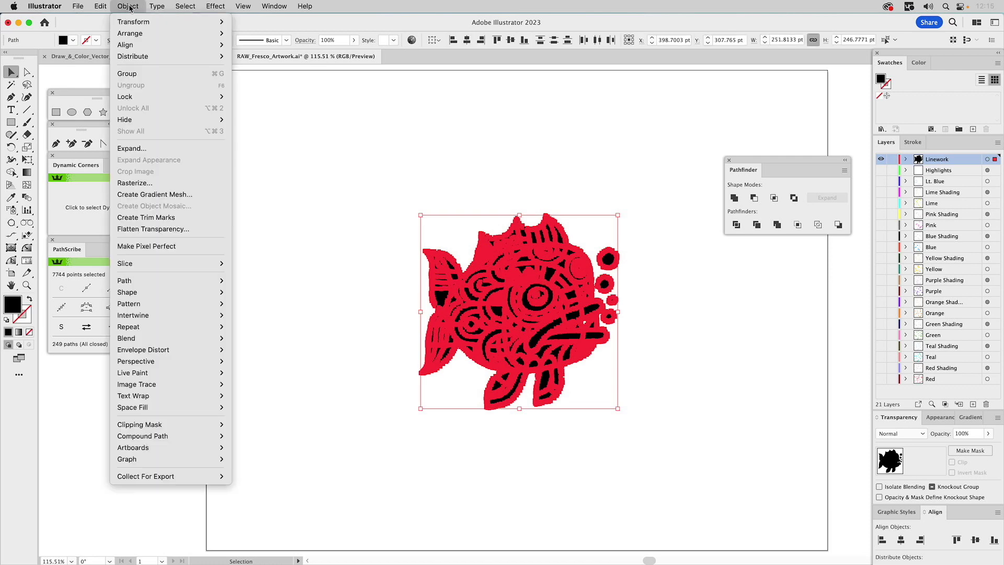
pyautogui.click(485, 183)
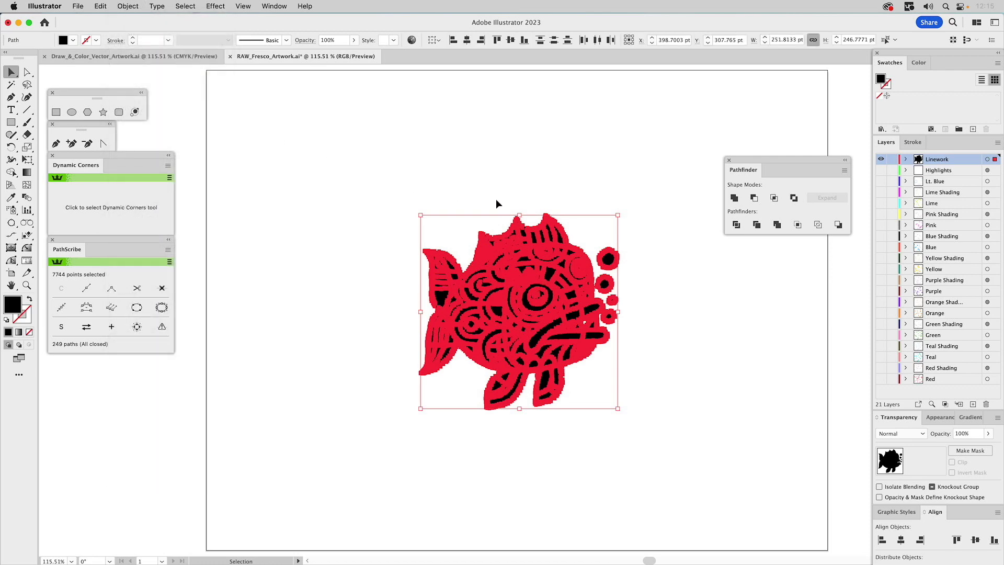
# Step: Deselect the artwork and change the Linework layer's color to blue in its layer options
pyautogui.press('z')
pyautogui.moveTo(393, 192); pyautogui.dragTo(682, 454)
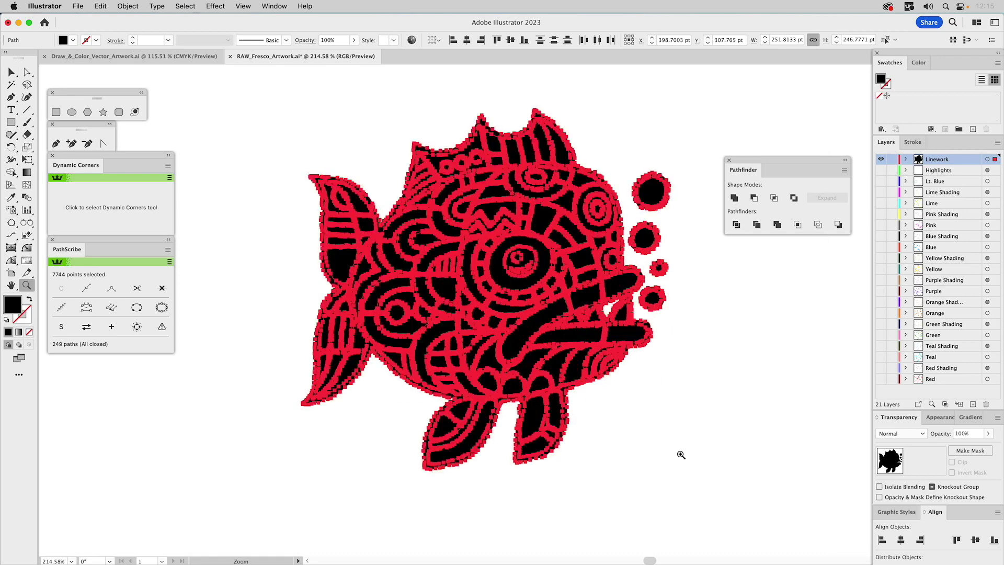
pyautogui.press('super+shift+a')
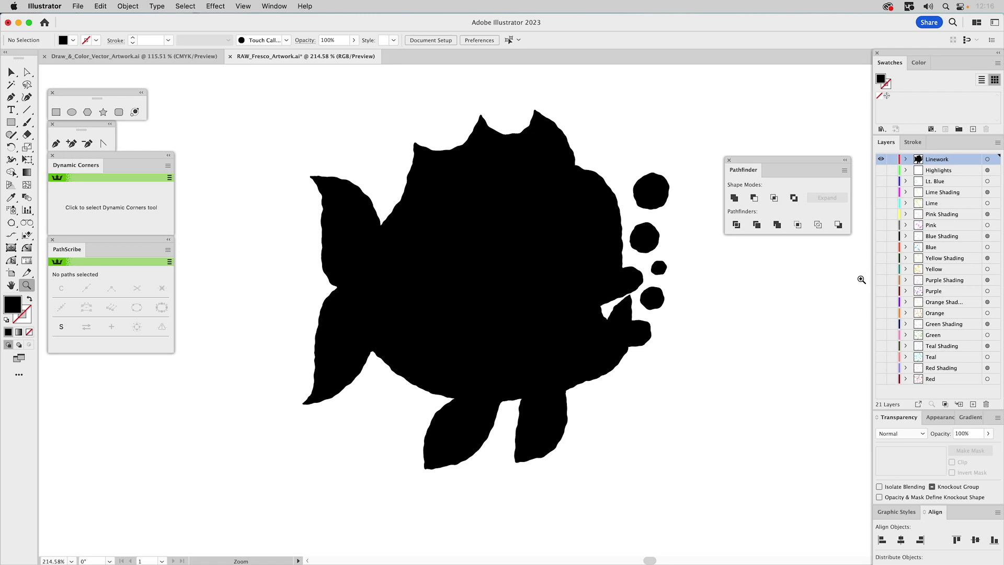
pyautogui.doubleClick(961, 158)
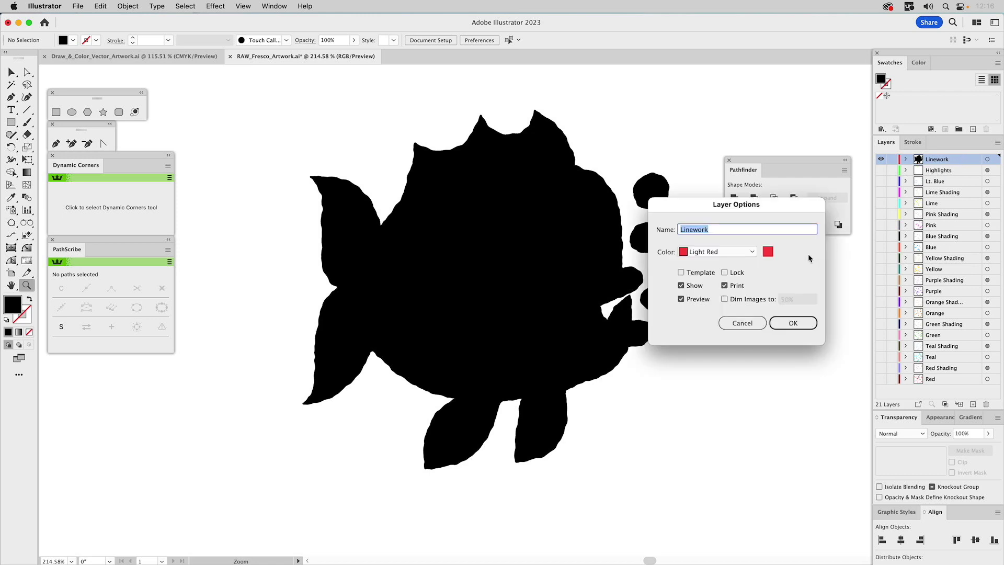
pyautogui.click(727, 252)
pyautogui.click(711, 291)
pyautogui.click(793, 323)
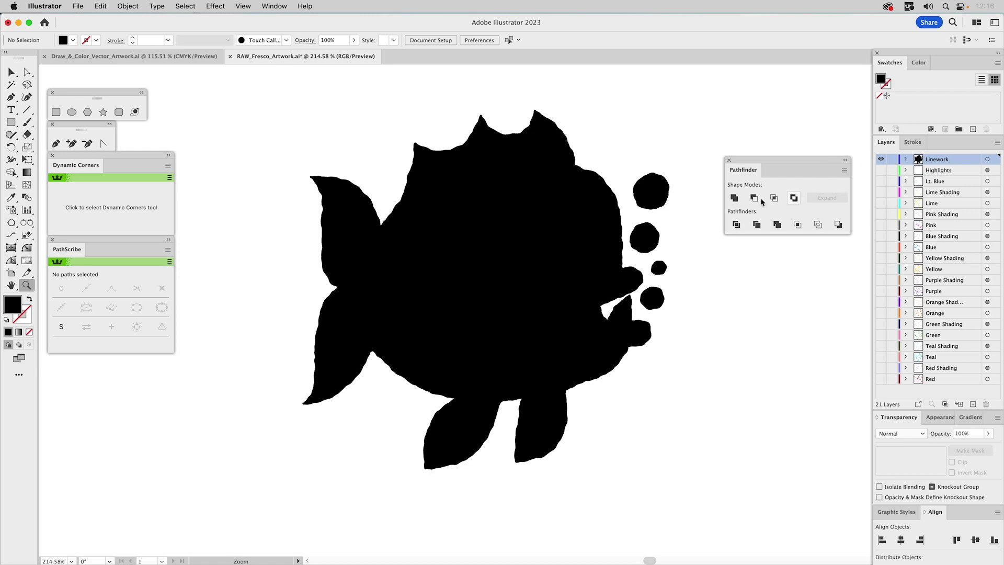
# Step: Fill the outer fish silhouette and the four outer bubble shapes with 100% cyan
pyautogui.press('v')
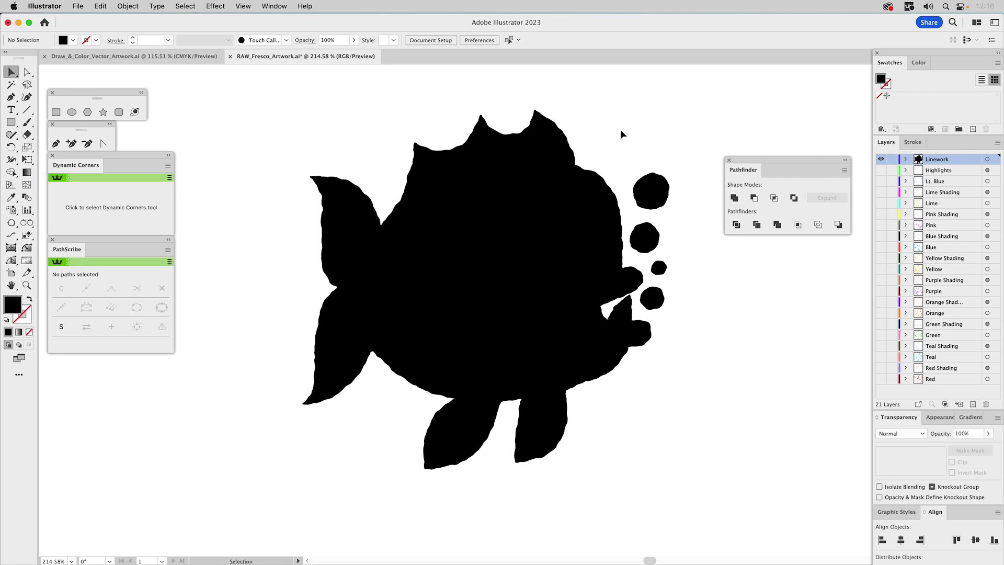
pyautogui.click(539, 116)
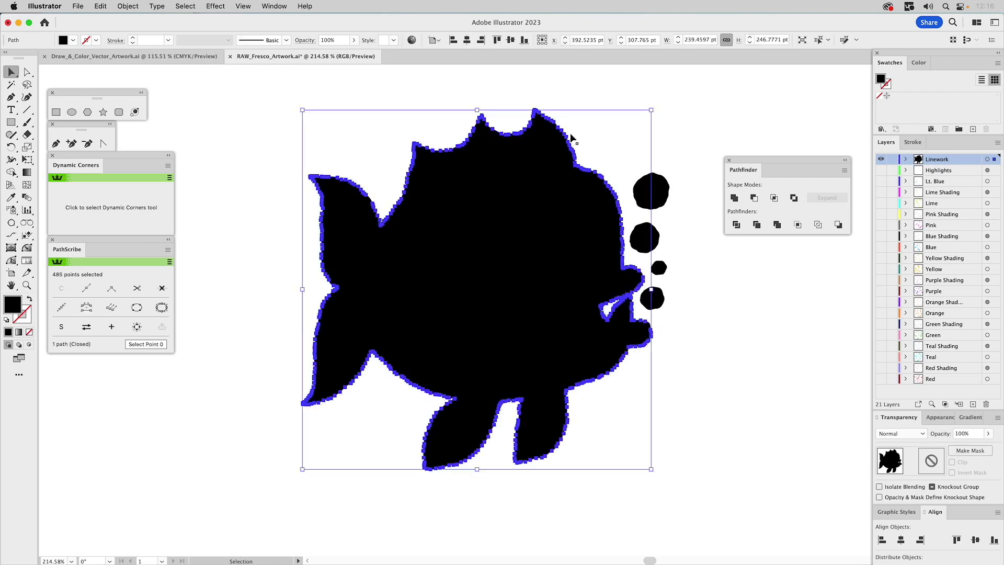
pyautogui.keyDown('shift'); pyautogui.click(667, 183); pyautogui.keyUp('shift')
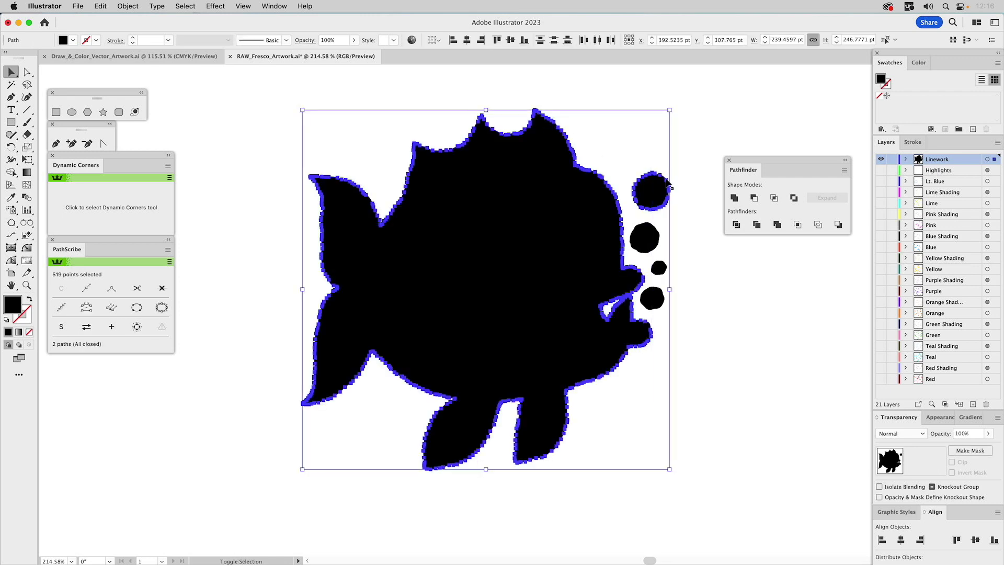
pyautogui.keyDown('shift'); pyautogui.click(657, 234); pyautogui.keyUp('shift')
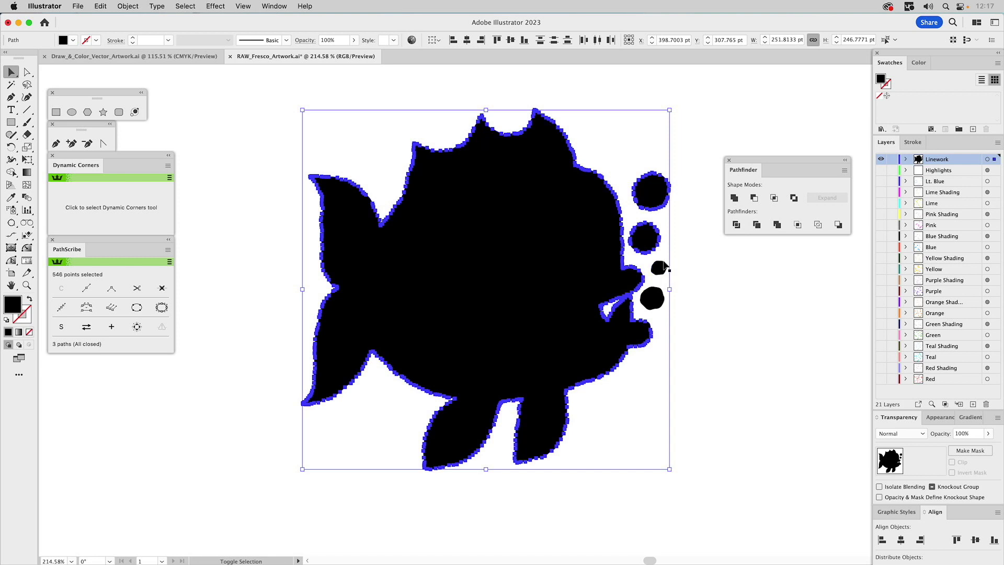
pyautogui.moveTo(682, 253); pyautogui.dragTo(660, 264)
pyautogui.keyDown('shift'); pyautogui.click(659, 289); pyautogui.keyUp('shift')
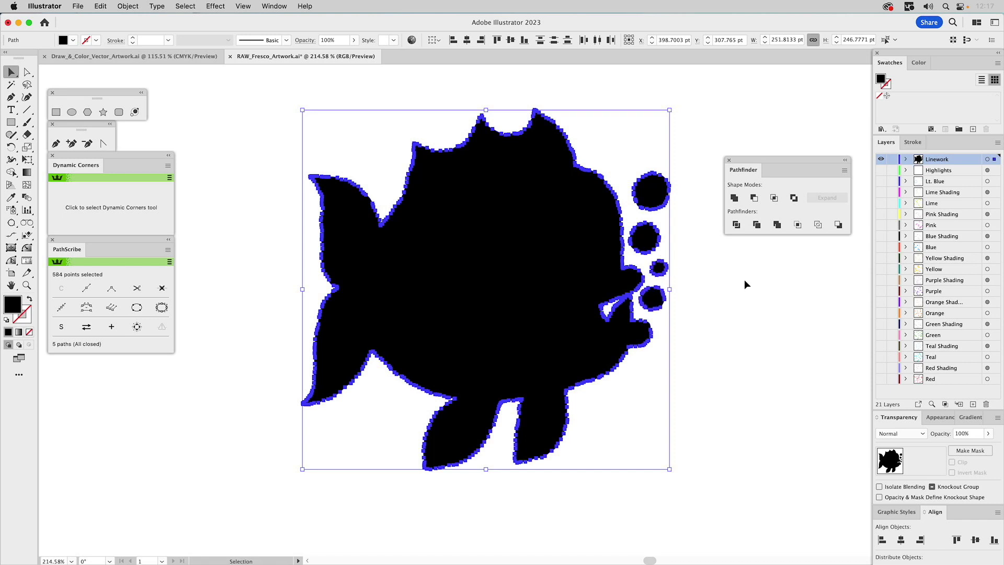
pyautogui.click(921, 63)
pyautogui.moveTo(930, 120); pyautogui.dragTo(894, 97)
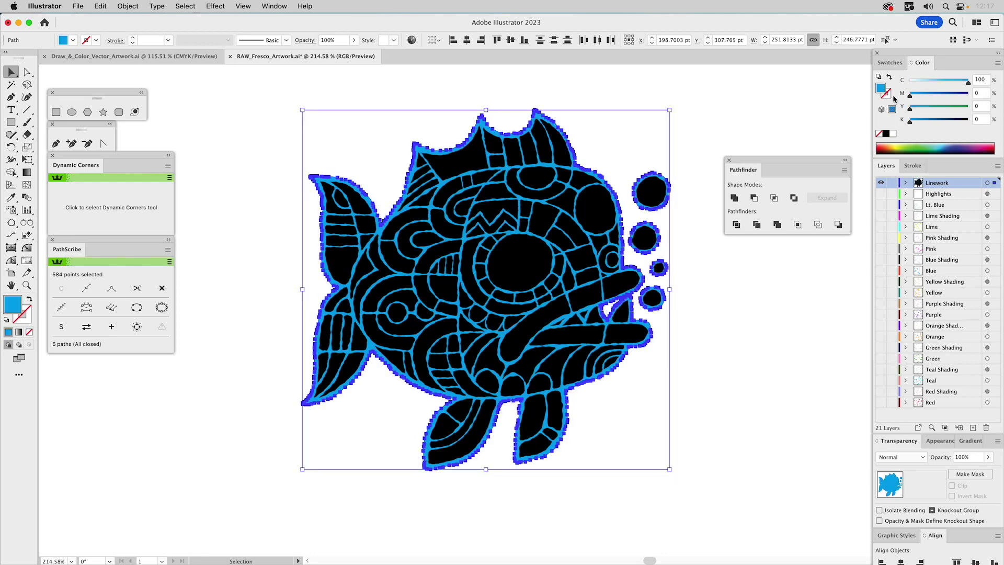
# Step: Combine the cyan outer shapes into one compound path and deselect it
pyautogui.click(735, 199)
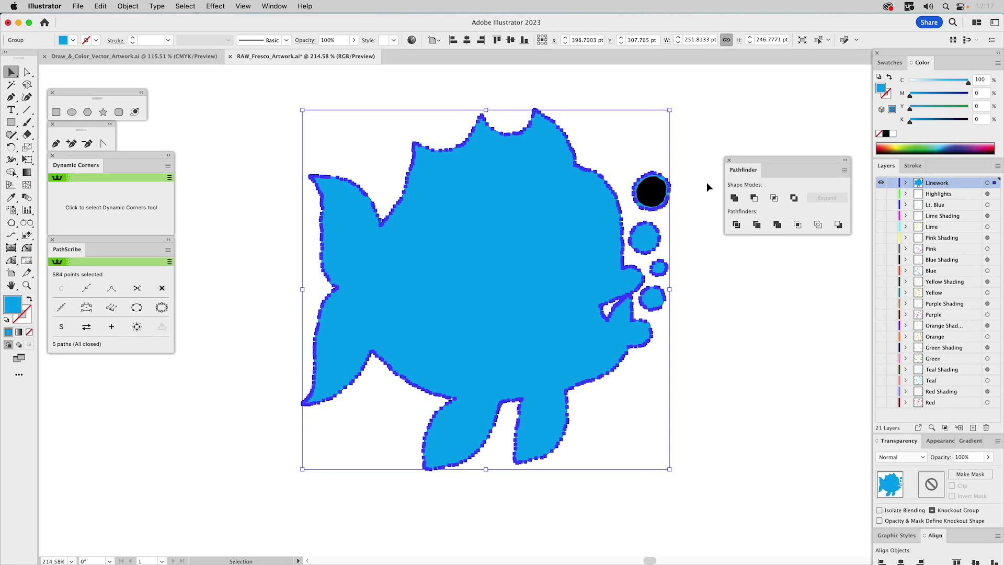
pyautogui.press('super+8')
pyautogui.click(708, 138)
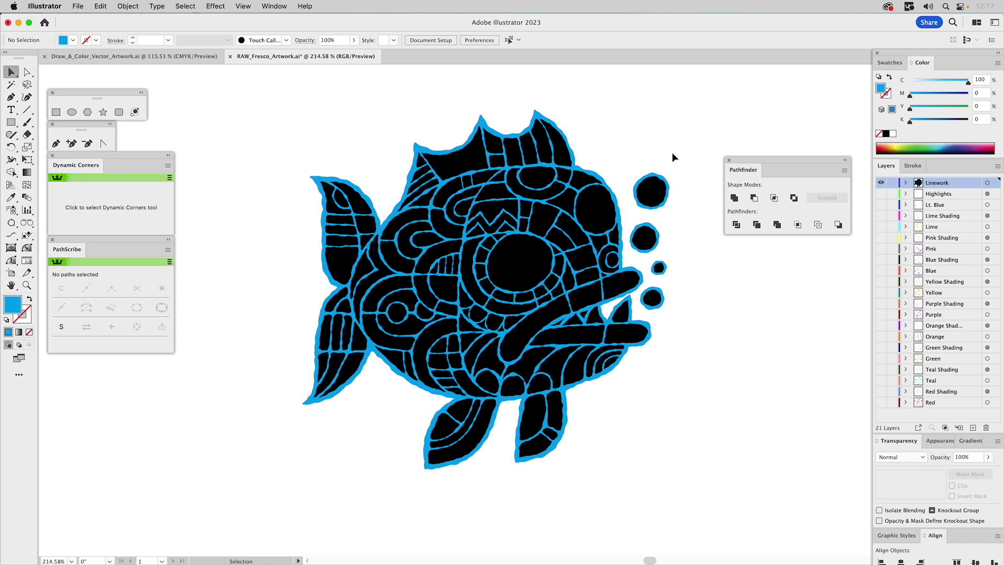
# Step: Send the large eye circle, the two big head ovals and the cyan outer compound shape to the back, and deselect them
pyautogui.click(521, 256)
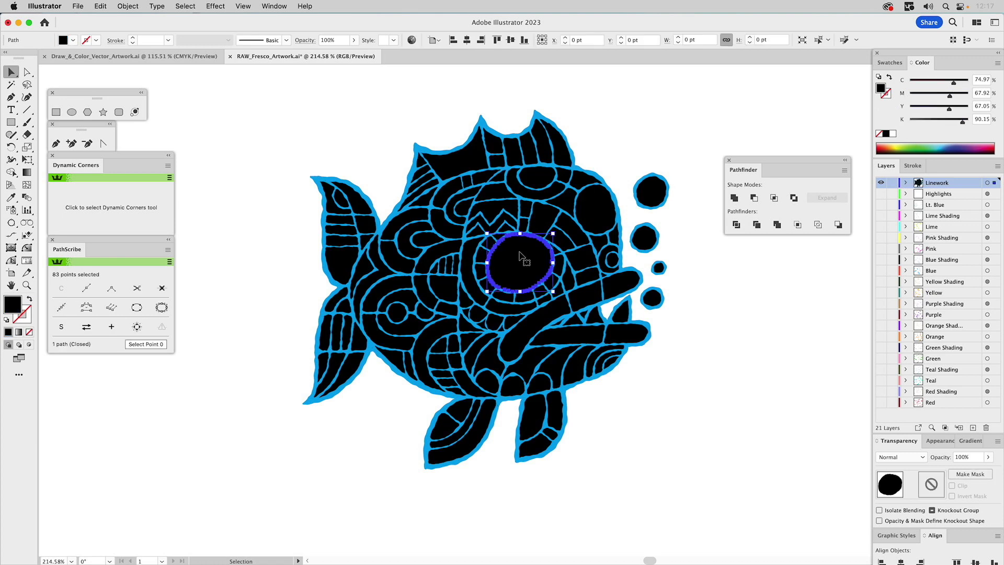
pyautogui.keyDown('shift'); pyautogui.click(547, 175); pyautogui.keyUp('shift')
pyautogui.keyDown('shift'); pyautogui.click(594, 193); pyautogui.keyUp('shift')
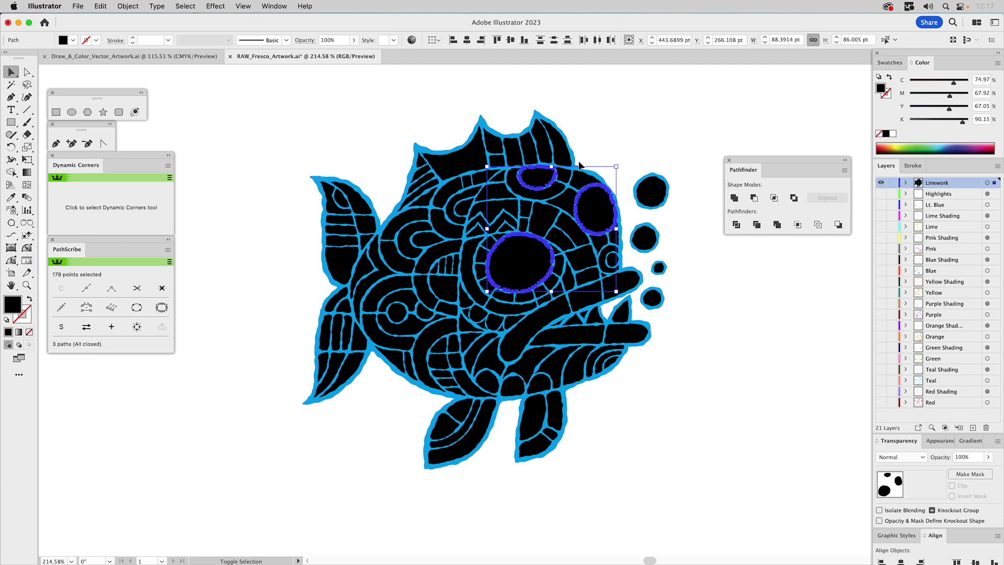
pyautogui.keyDown('shift'); pyautogui.click(595, 174); pyautogui.keyUp('shift')
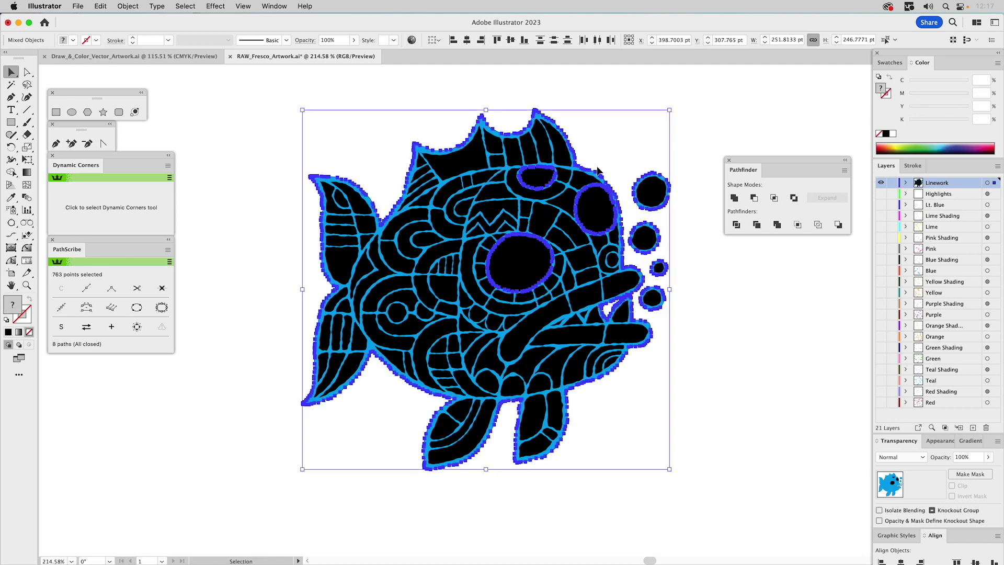
pyautogui.click(127, 6)
pyautogui.moveTo(132, 34)
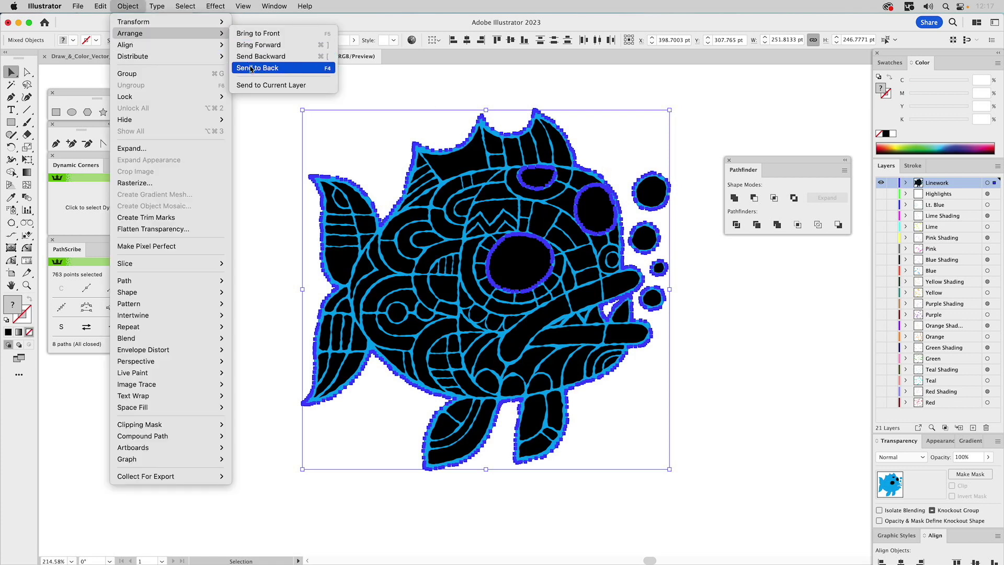
pyautogui.click(329, 70)
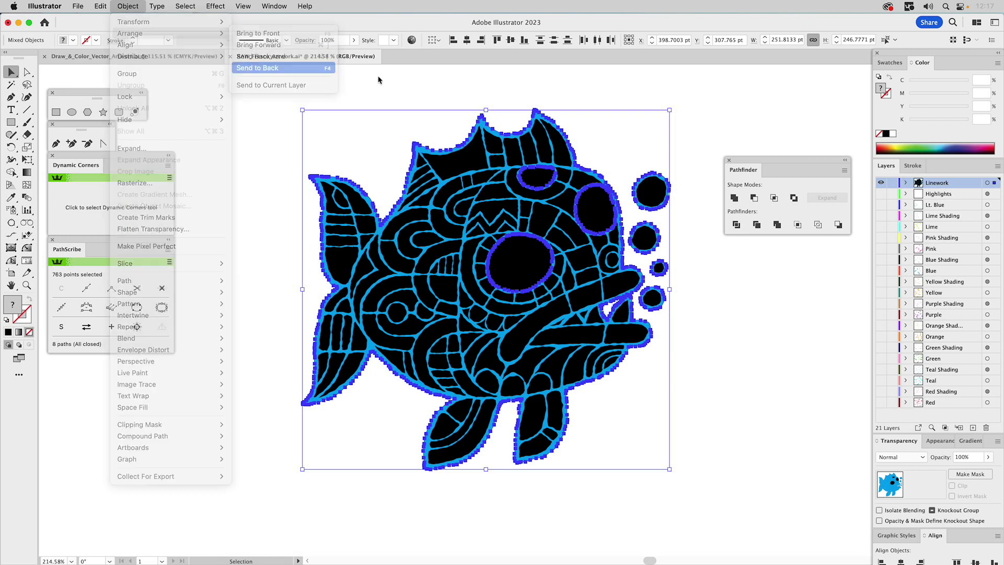
pyautogui.click(387, 76)
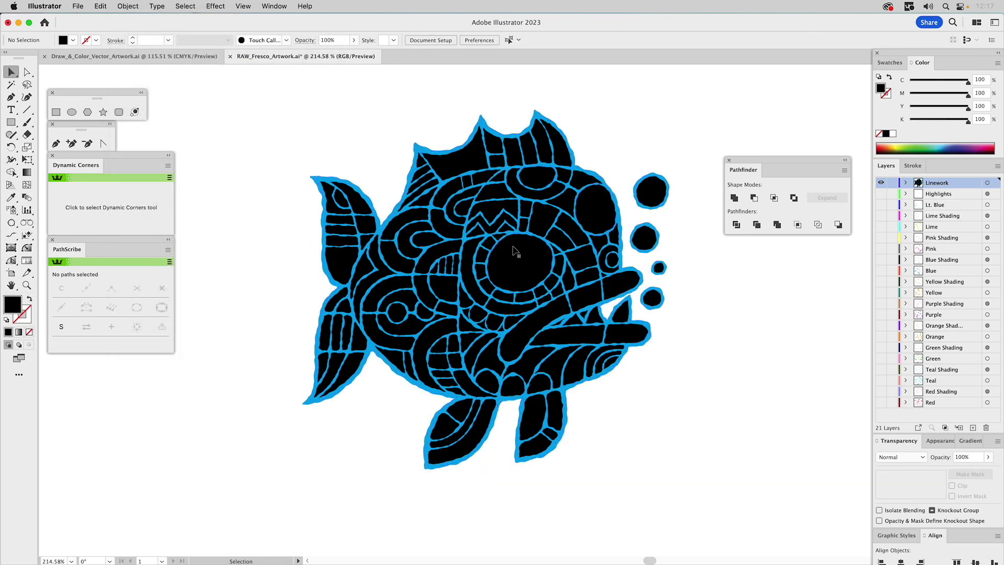
# Step: Fill the large black eyeball circle with green to set it apart from the pupil
pyautogui.click(514, 244)
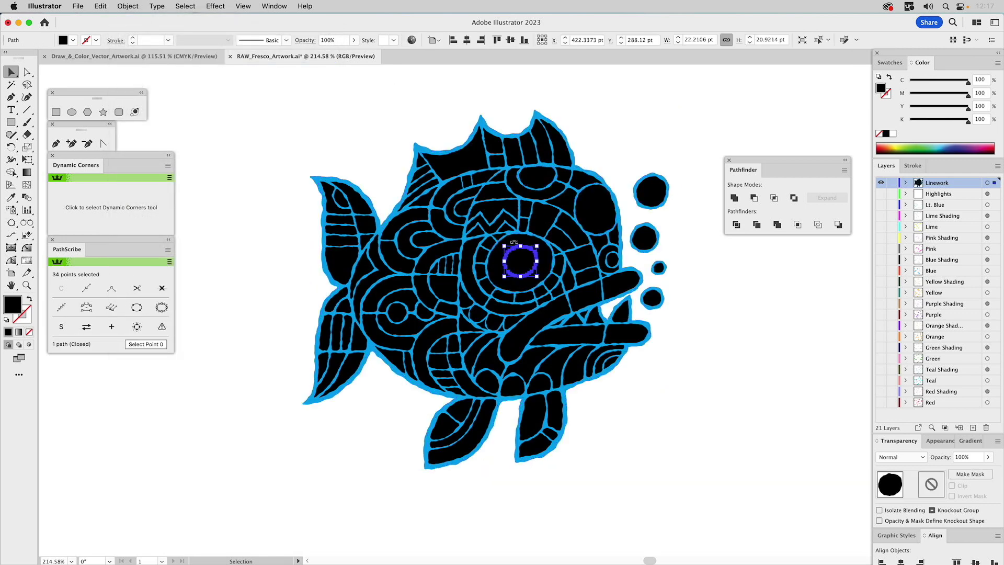
pyautogui.press('z')
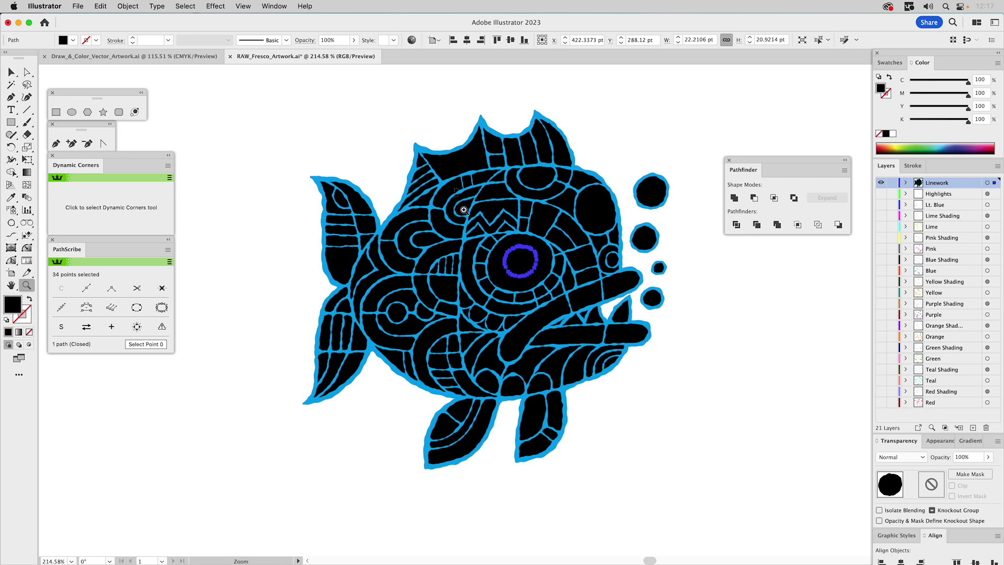
pyautogui.moveTo(457, 194); pyautogui.dragTo(575, 334)
pyautogui.press('v')
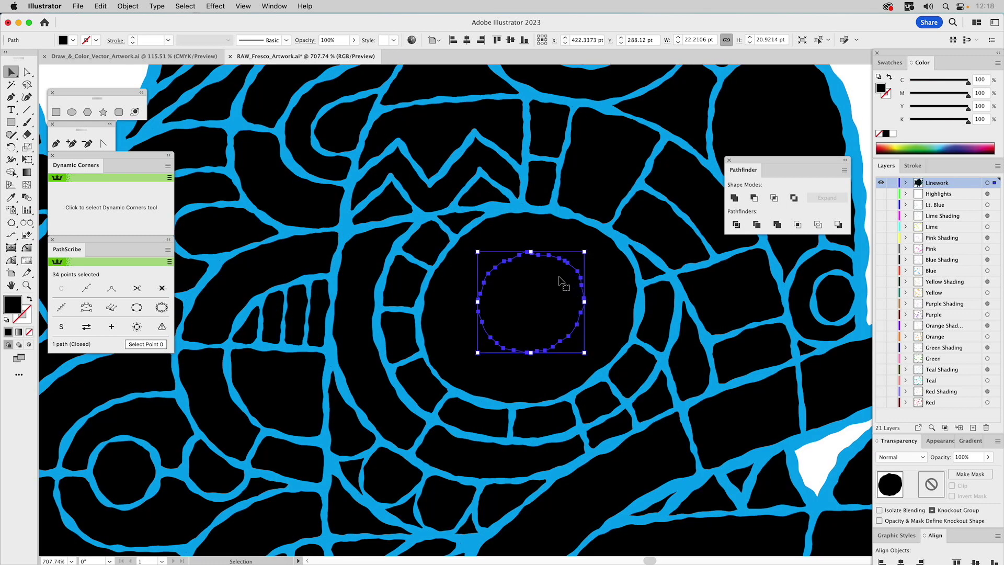
pyautogui.press('super+z')
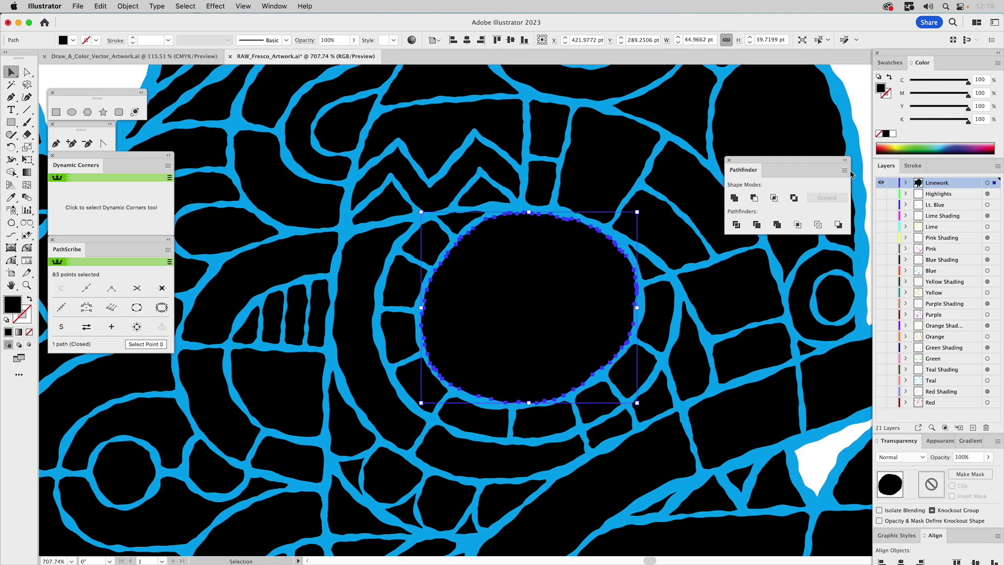
pyautogui.click(931, 145)
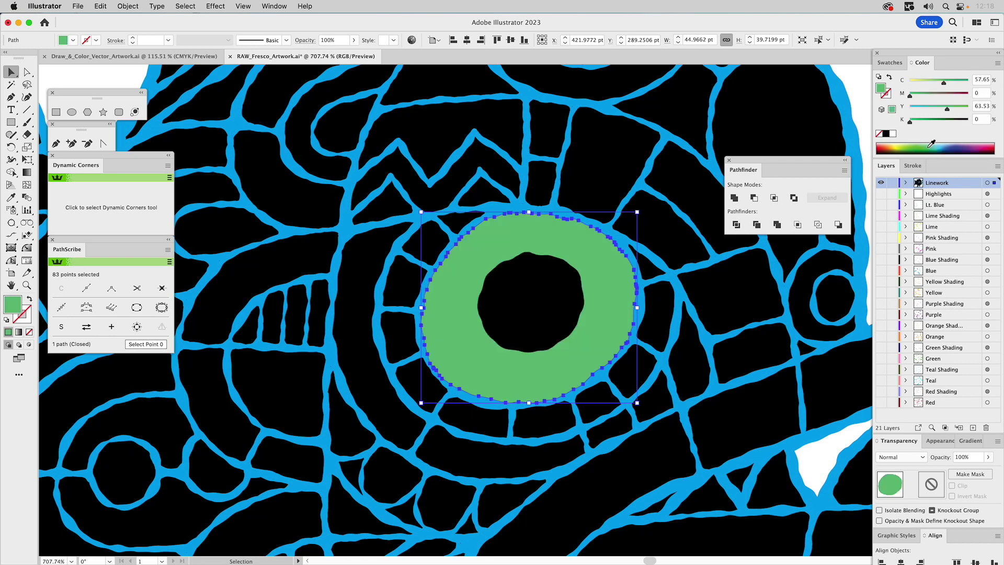
# Step: Subtract the black pupil circle from the eyeball with Minus Front and fill the resulting ring with white
pyautogui.click(522, 268)
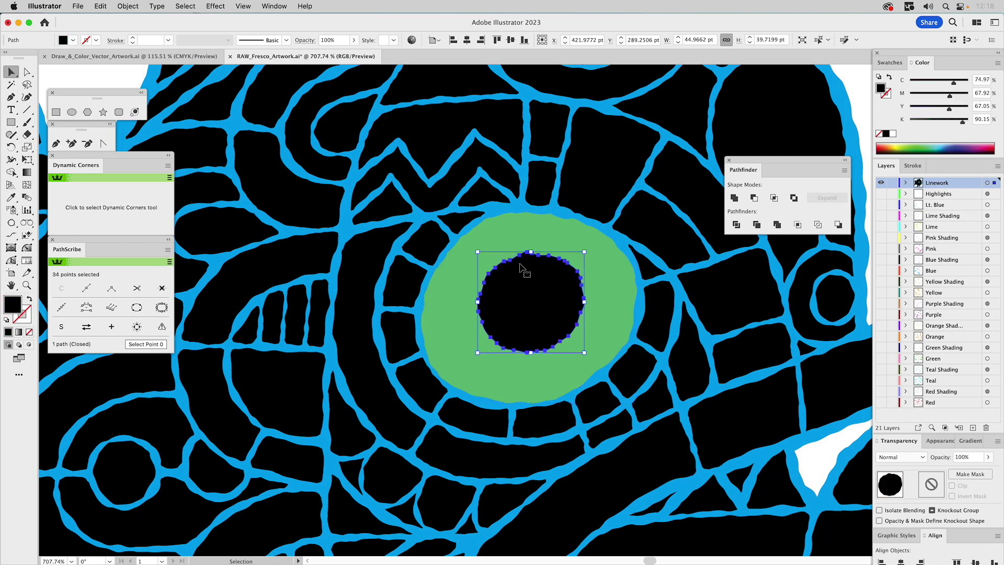
pyautogui.keyDown('shift'); pyautogui.click(517, 235); pyautogui.keyUp('shift')
pyautogui.click(754, 198)
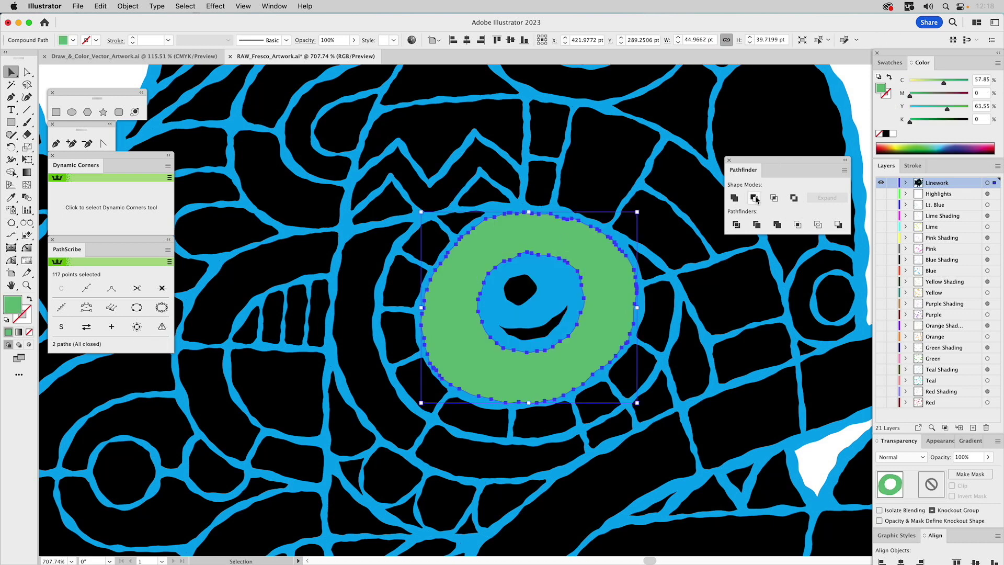
pyautogui.click(893, 134)
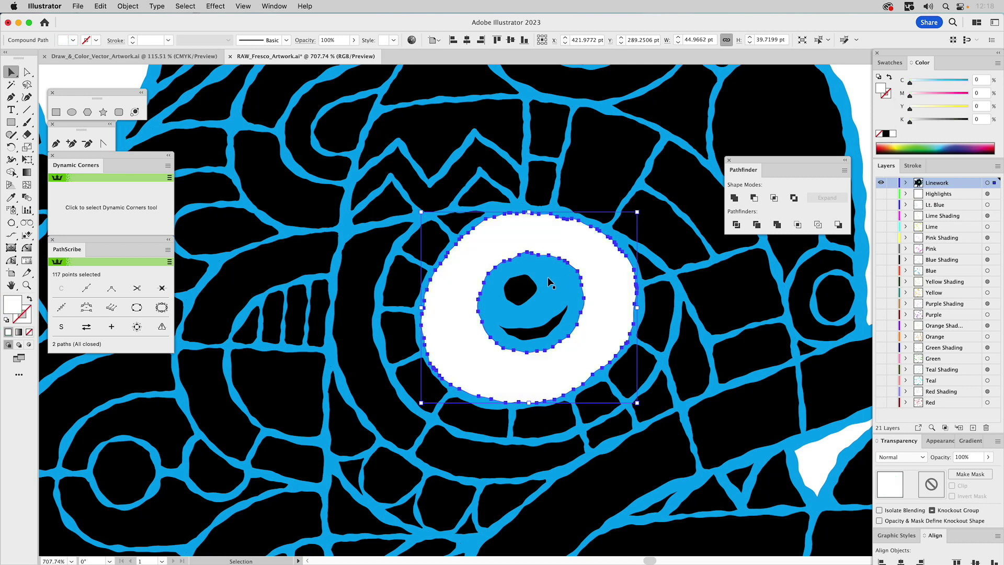
# Step: Fill the small circle and the crescent inside the pupil with the white sampled from the eyeball
pyautogui.click(526, 287)
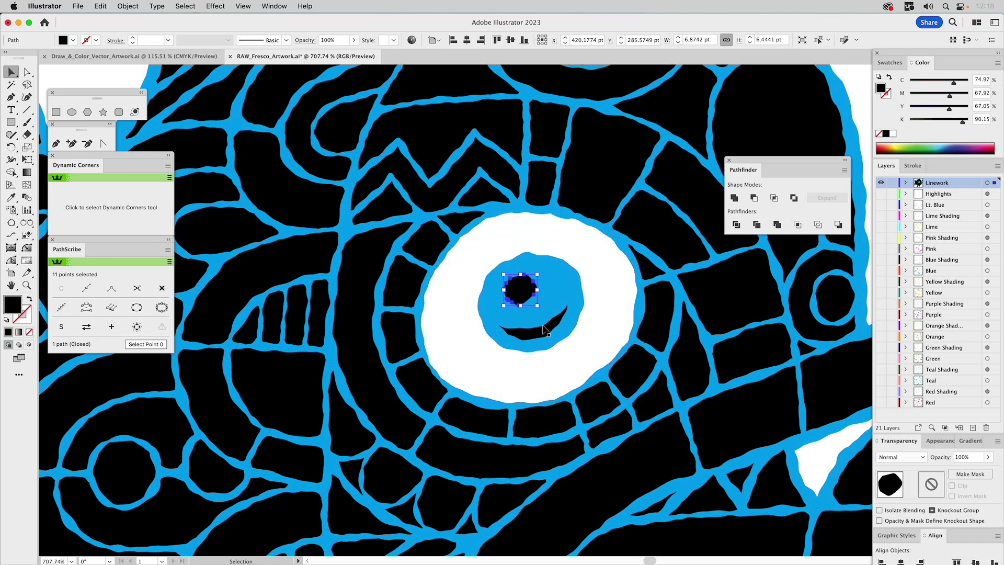
pyautogui.keyDown('shift'); pyautogui.click(544, 334); pyautogui.keyUp('shift')
pyautogui.press('i')
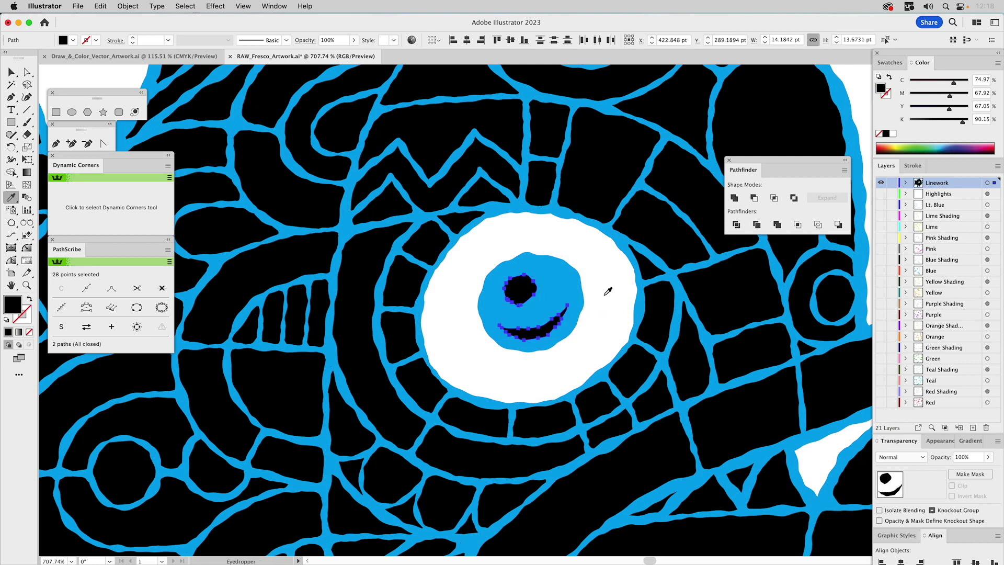
pyautogui.click(607, 290)
# Step: Use Minus Front to subtract the middle oval from the large oval before the eye, and the innermost oval from the next one
pyautogui.hscroll(10, 648, 270)
pyautogui.scroll(4, 648, 271)
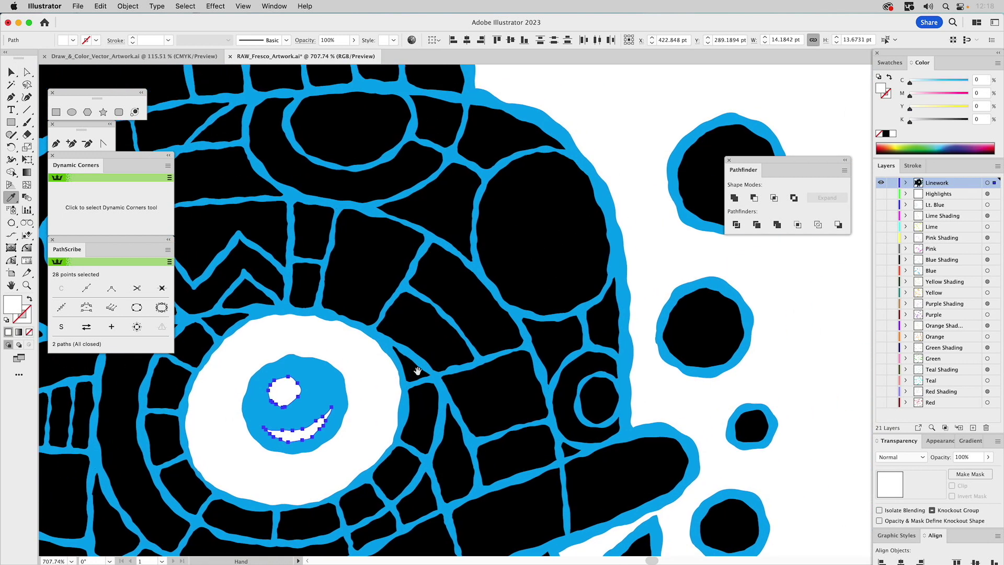
pyautogui.press('v')
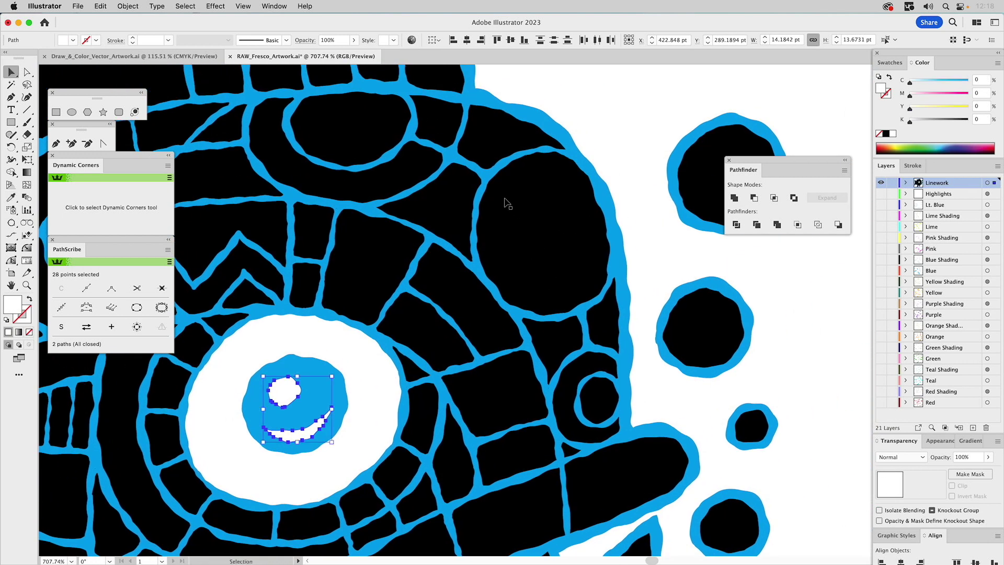
pyautogui.click(542, 188)
pyautogui.keyDown('shift'); pyautogui.click(546, 173); pyautogui.keyUp('shift')
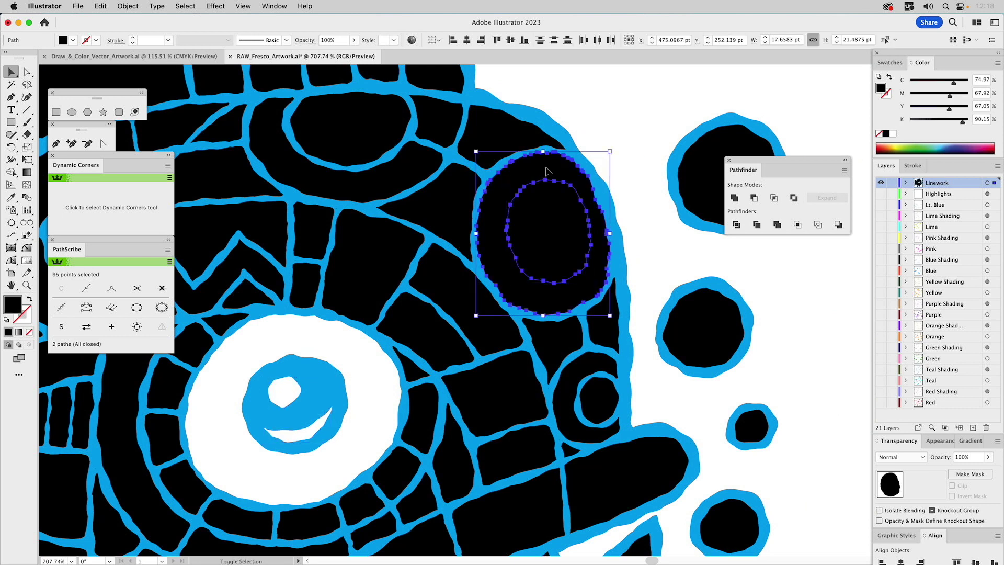
pyautogui.click(754, 199)
pyautogui.click(553, 205)
pyautogui.keyDown('shift'); pyautogui.click(559, 198); pyautogui.keyUp('shift')
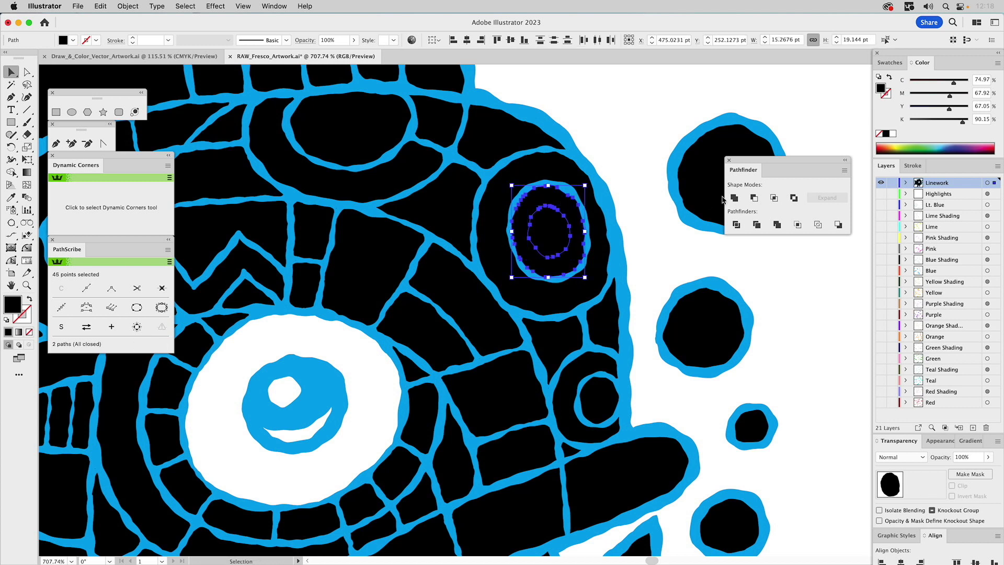
pyautogui.click(754, 199)
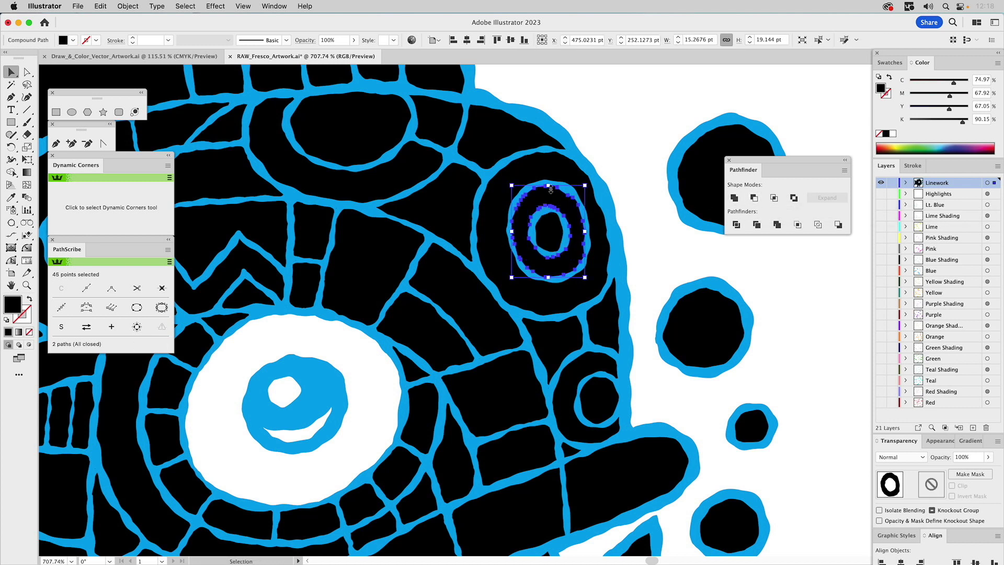
# Step: Subtract the inner oval from the larger oval above the eye, just below the dorsal fin, with Minus Front
pyautogui.click(374, 109)
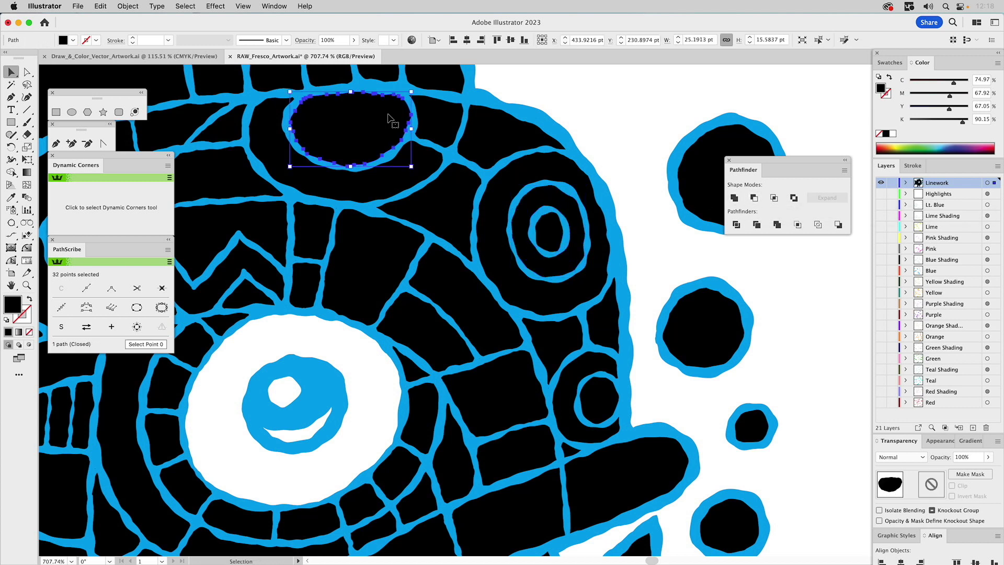
pyautogui.click(376, 121)
pyautogui.keyDown('shift'); pyautogui.click(403, 121); pyautogui.keyUp('shift')
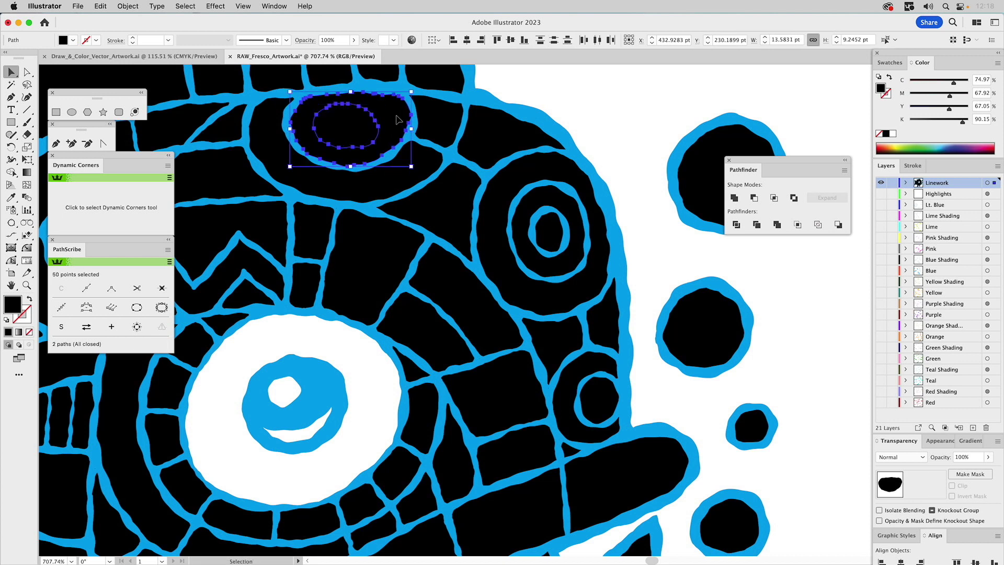
pyautogui.click(753, 198)
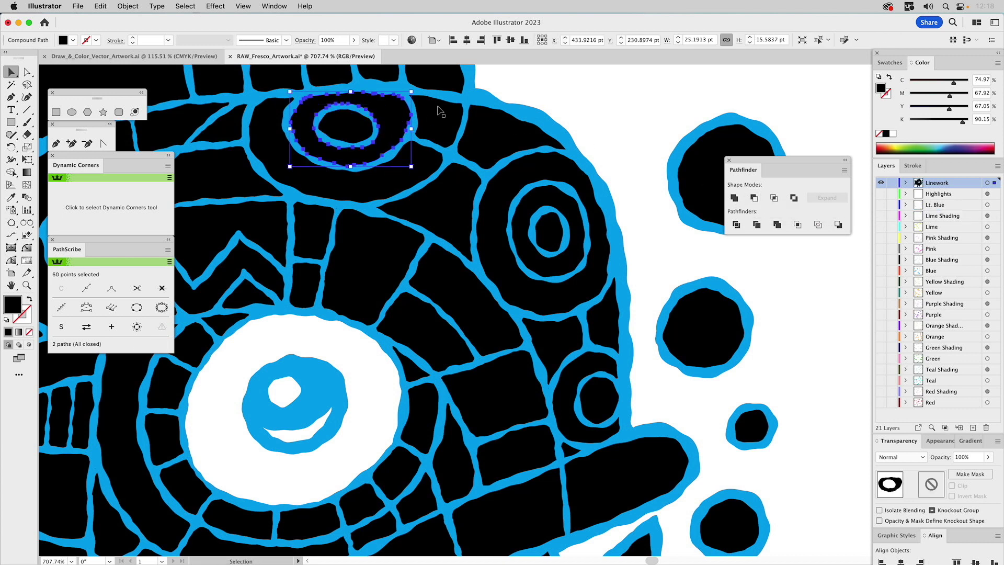
# Step: Try deleting the innermost black oval above the eye to expose the cyan compound shape beneath it
pyautogui.click(349, 127)
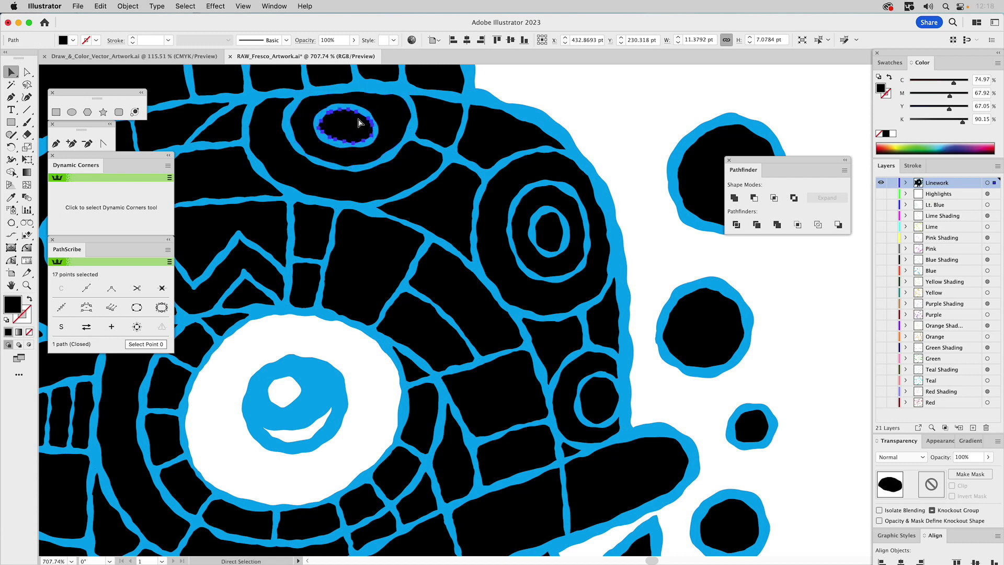
pyautogui.press('Delete')
pyautogui.click(356, 119)
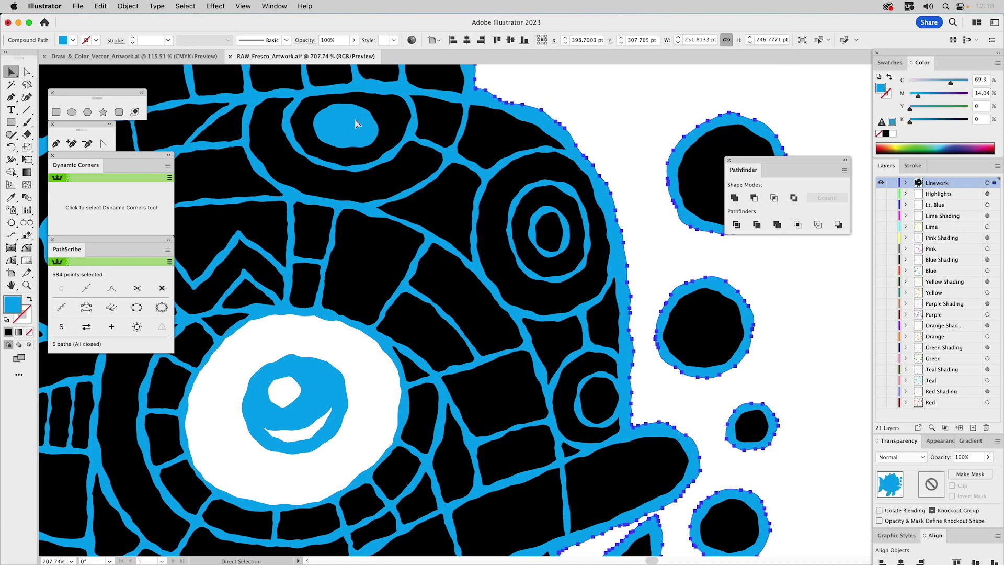
pyautogui.press('super+z')
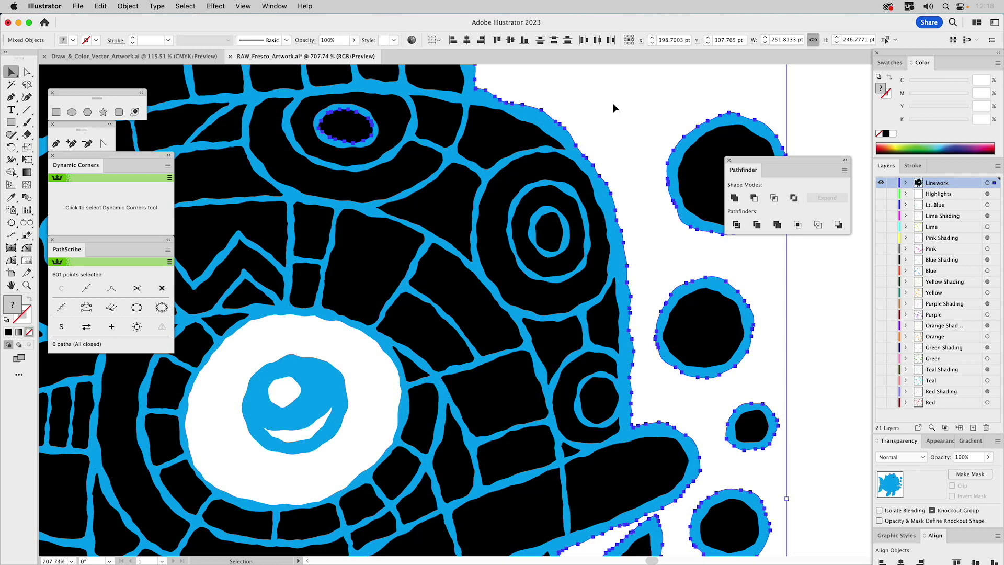
pyautogui.click(613, 103)
pyautogui.press('super+0')
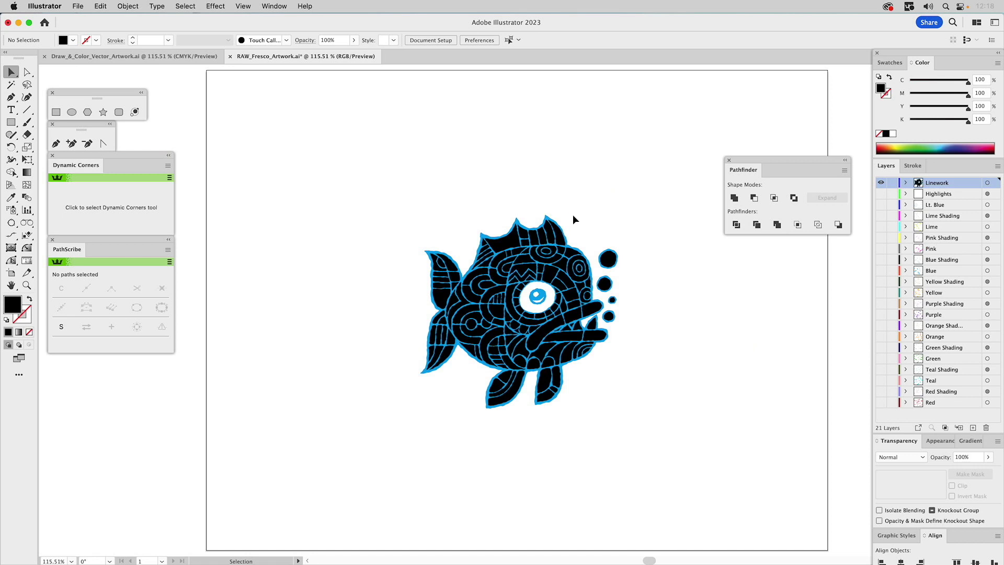
pyautogui.click(543, 220)
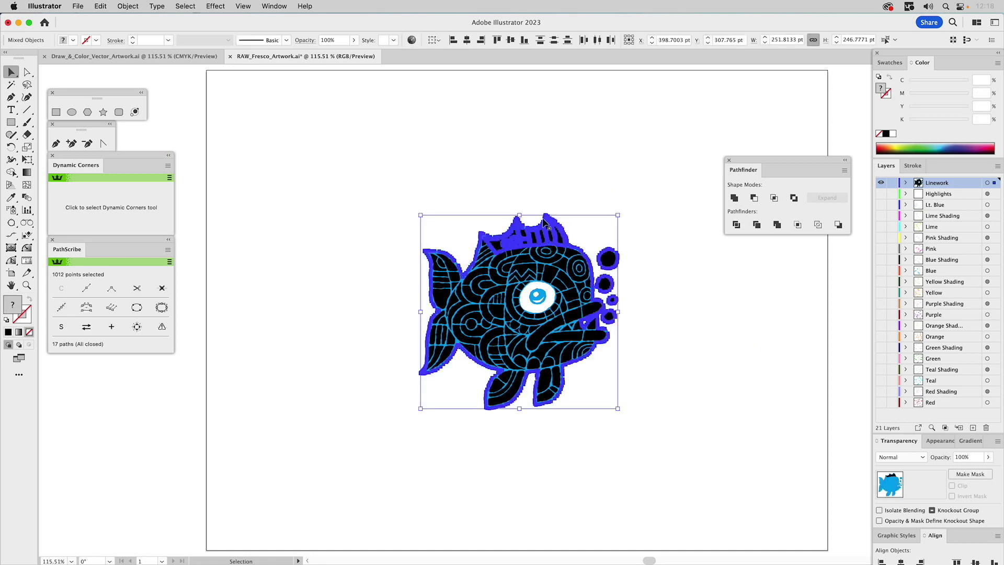
pyautogui.keyDown('shift'); pyautogui.click(544, 220); pyautogui.keyUp('shift')
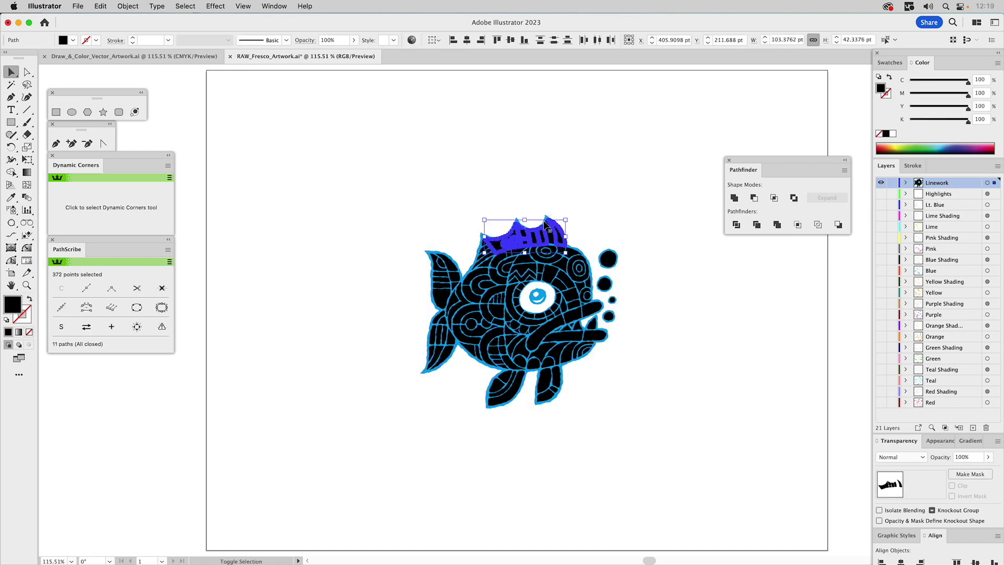
pyautogui.keyDown('shift'); pyautogui.click(551, 231); pyautogui.keyUp('shift')
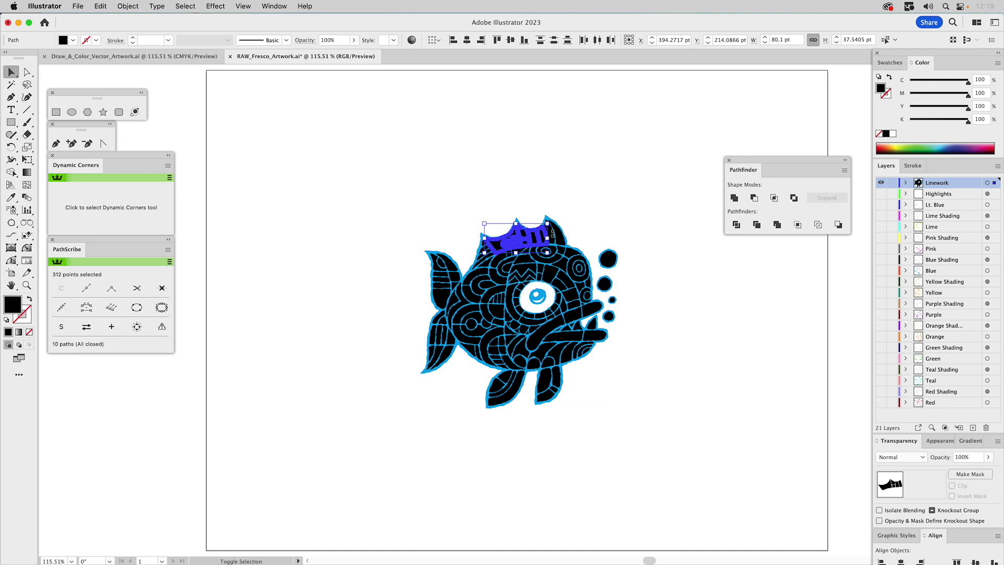
pyautogui.keyDown('shift'); pyautogui.click(551, 233); pyautogui.keyUp('shift')
pyautogui.keyDown('shift'); pyautogui.click(550, 236); pyautogui.keyUp('shift')
pyautogui.press('z')
pyautogui.moveTo(447, 185); pyautogui.dragTo(611, 280)
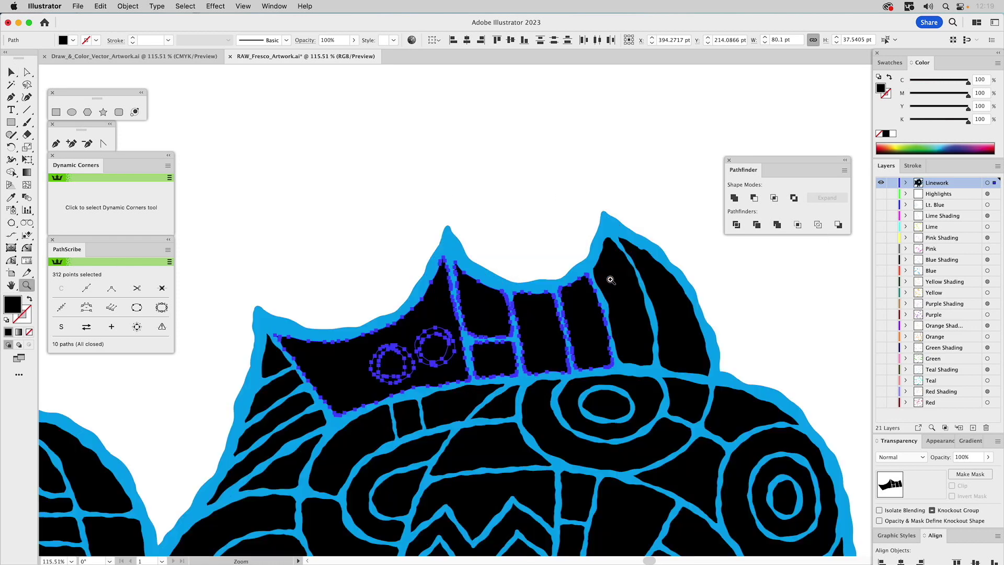
pyautogui.press('v')
pyautogui.keyDown('shift'); pyautogui.click(627, 296); pyautogui.keyUp('shift')
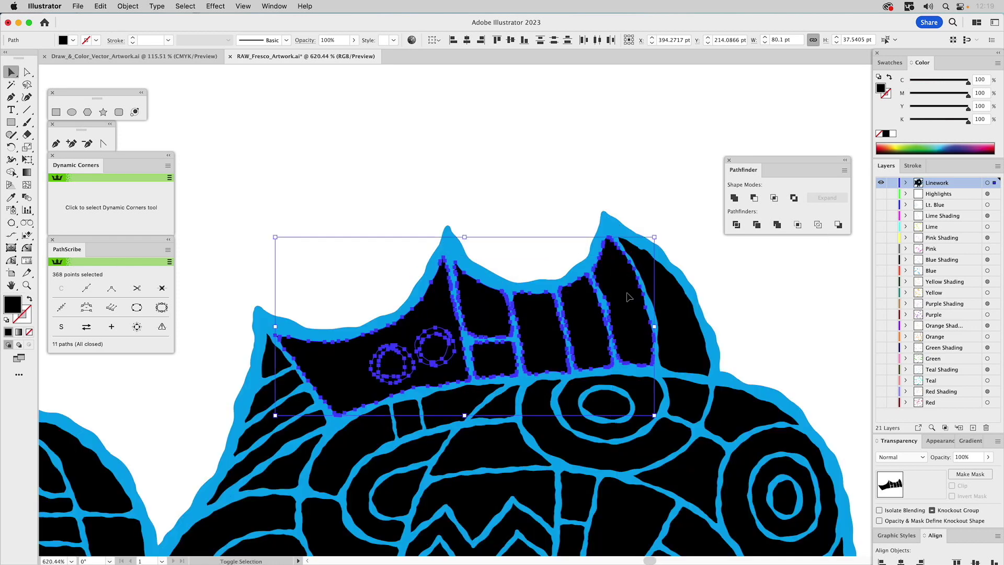
pyautogui.keyDown('shift'); pyautogui.click(665, 304); pyautogui.keyUp('shift')
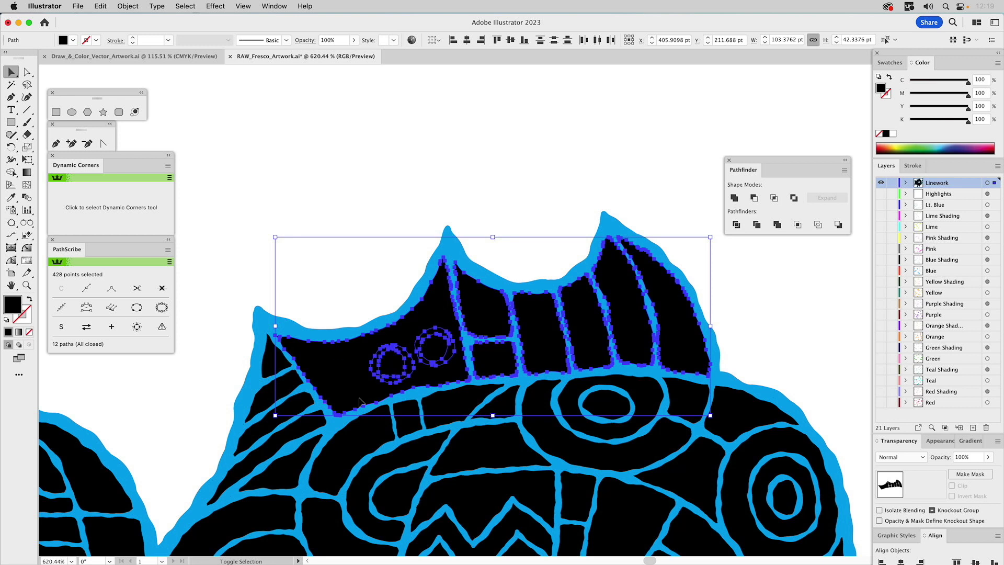
pyautogui.keyDown('shift'); pyautogui.click(346, 367); pyautogui.keyUp('shift')
pyautogui.click(341, 305)
# Step: Fill the large black panel at the tail end of the dorsal fin with teal to expose its circles
pyautogui.click(339, 355)
pyautogui.keyDown('shift'); pyautogui.click(359, 329); pyautogui.keyUp('shift')
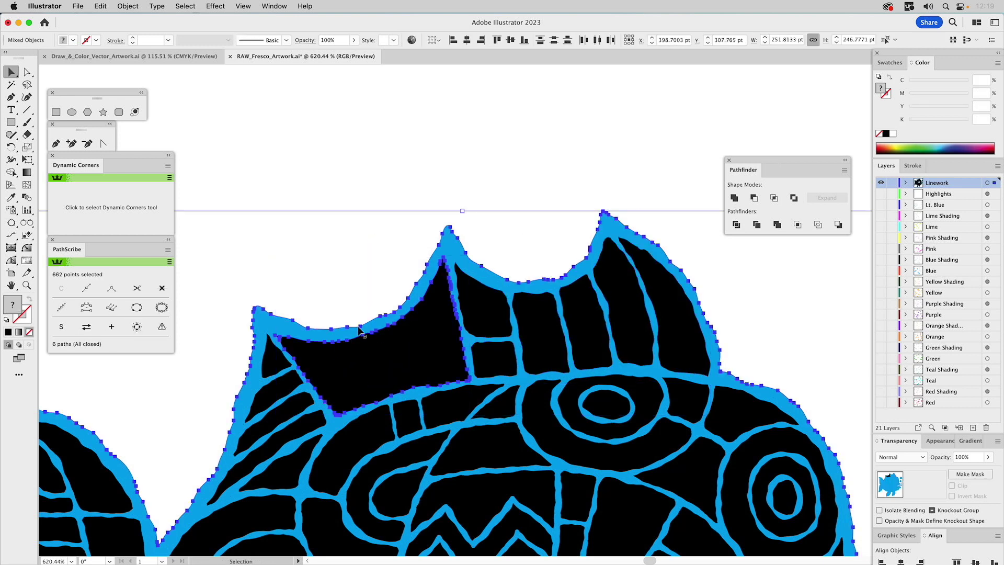
pyautogui.click(350, 300)
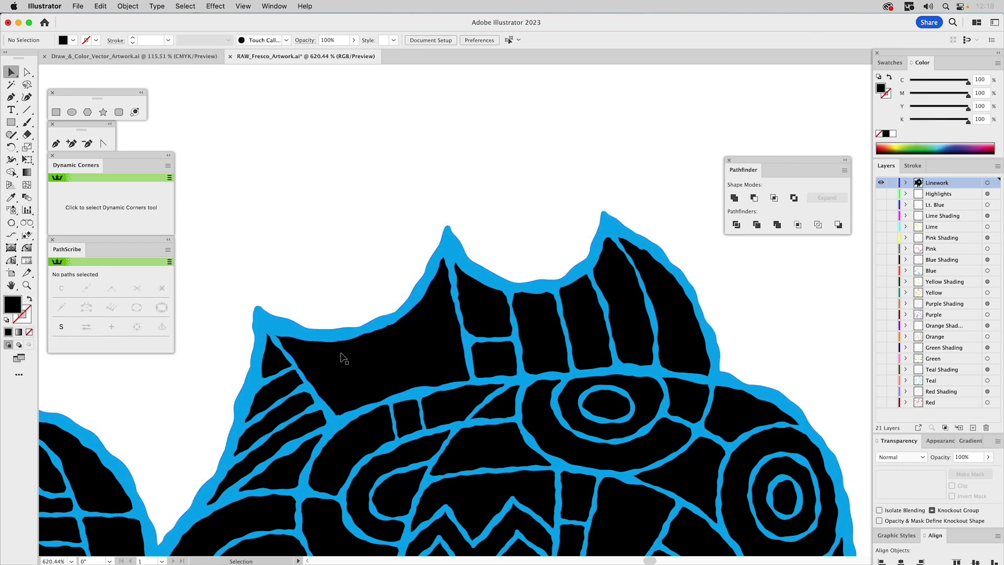
pyautogui.click(431, 320)
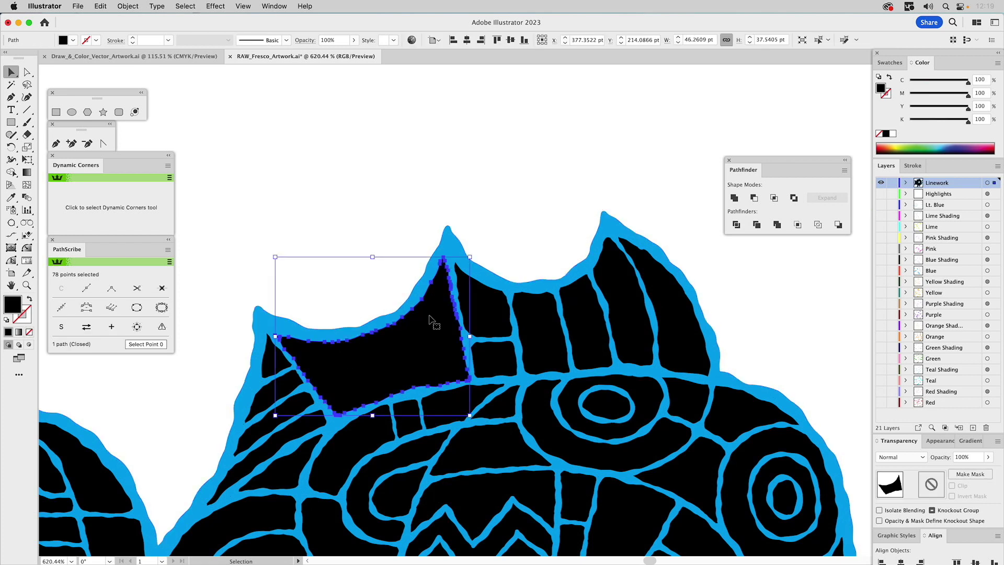
pyautogui.click(935, 145)
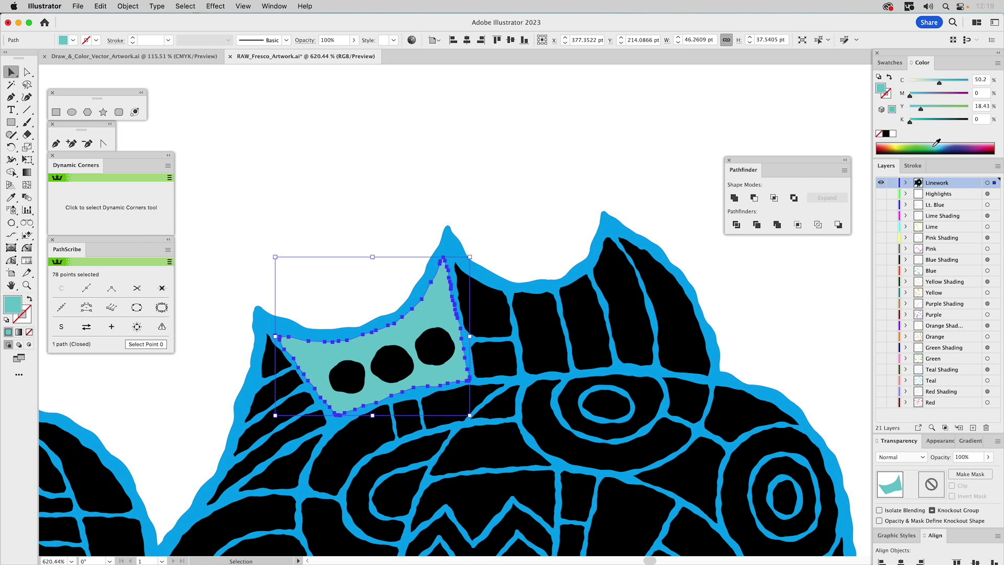
# Step: Unite the three black circles in the teal fin panel and subtract them from the panel with Minus Front
pyautogui.click(344, 363)
pyautogui.keyDown('shift'); pyautogui.click(388, 353); pyautogui.keyUp('shift')
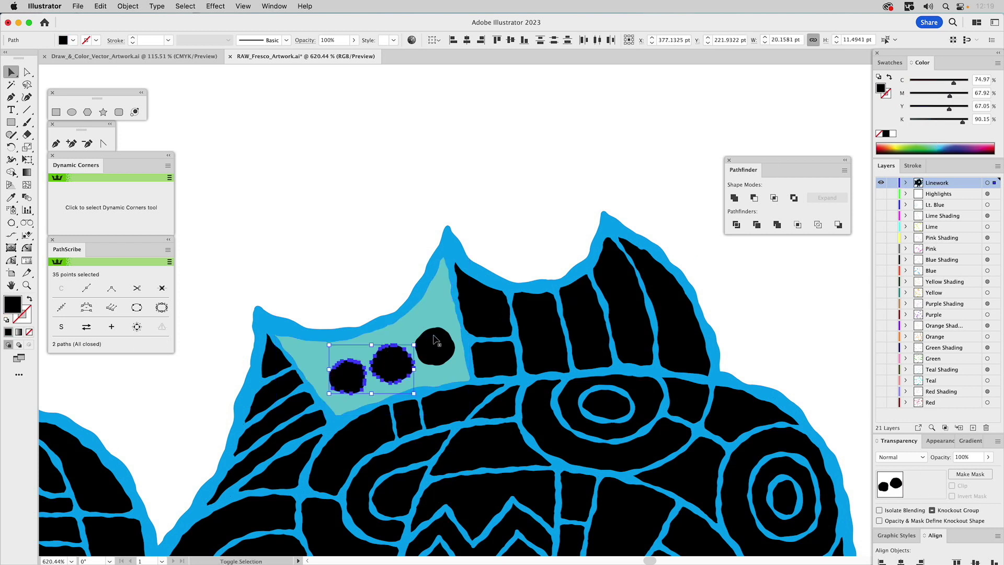
pyautogui.keyDown('shift'); pyautogui.click(434, 339); pyautogui.keyUp('shift')
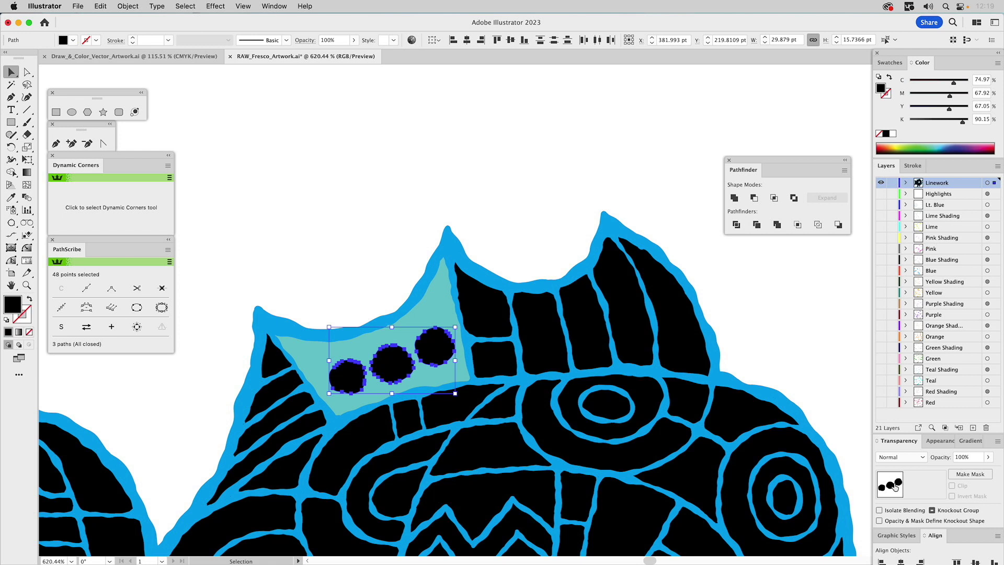
pyautogui.click(734, 199)
pyautogui.keyDown('shift'); pyautogui.click(432, 303); pyautogui.keyUp('shift')
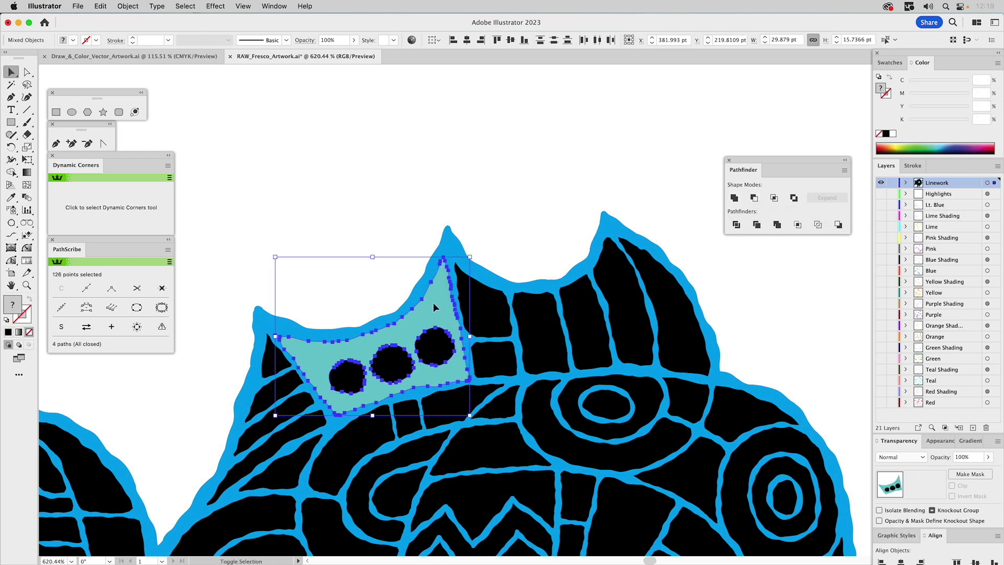
pyautogui.click(754, 198)
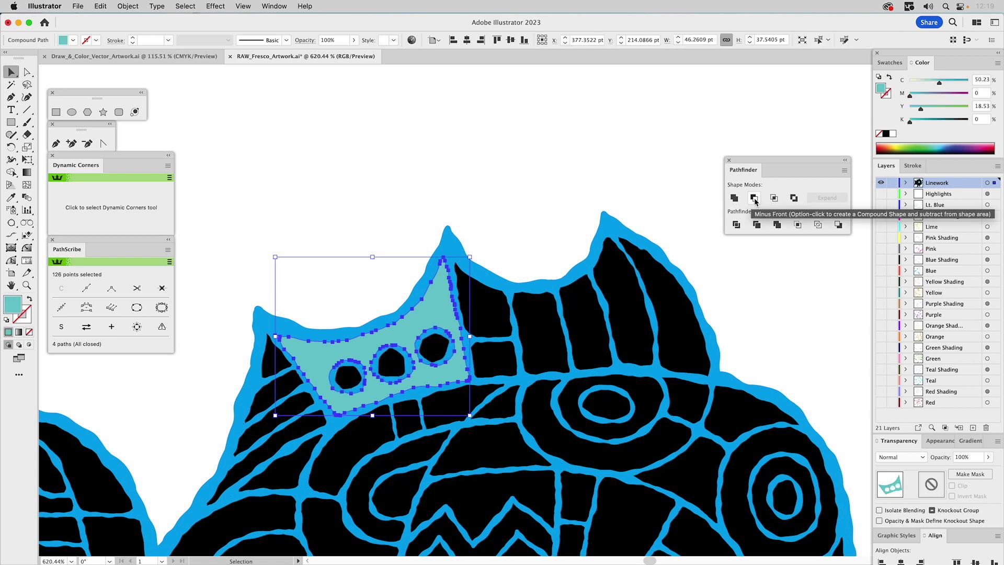
pyautogui.click(382, 200)
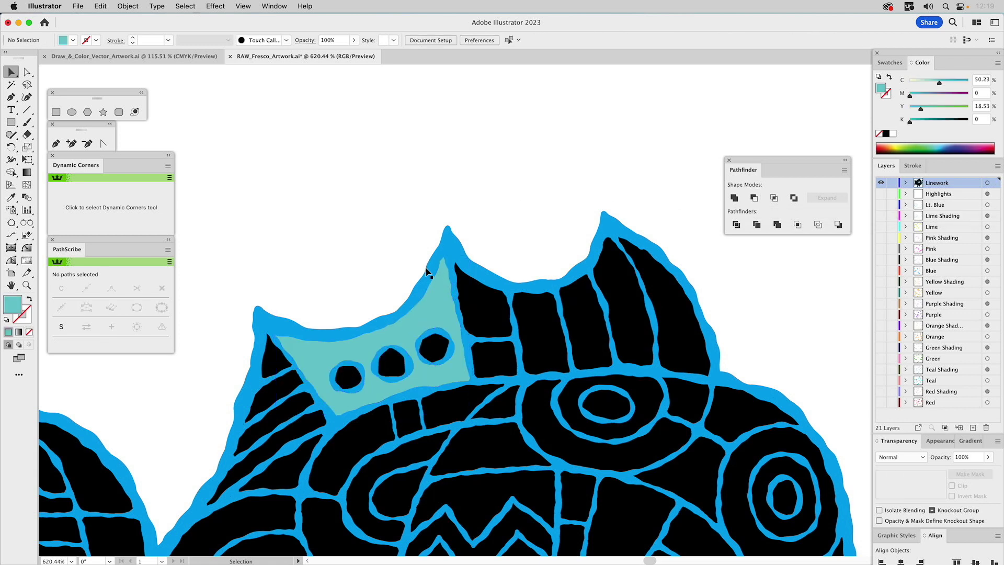
# Step: Fill the three small inner circles, the teal panel and the seven remaining black dorsal fin panels with white
pyautogui.click(349, 381)
pyautogui.keyDown('shift'); pyautogui.click(391, 362); pyautogui.keyUp('shift')
pyautogui.keyDown('shift'); pyautogui.click(435, 350); pyautogui.keyUp('shift')
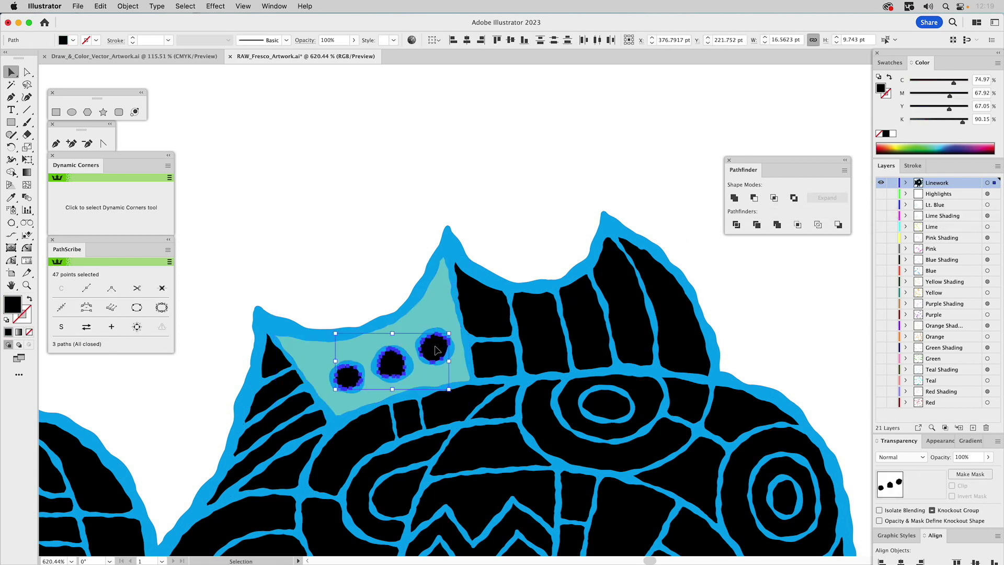
pyautogui.keyDown('shift'); pyautogui.click(435, 298); pyautogui.keyUp('shift')
pyautogui.keyDown('shift'); pyautogui.click(481, 308); pyautogui.keyUp('shift')
pyautogui.keyDown('shift'); pyautogui.click(492, 356); pyautogui.keyUp('shift')
pyautogui.keyDown('shift'); pyautogui.click(546, 333); pyautogui.keyUp('shift')
pyautogui.keyDown('shift'); pyautogui.click(586, 319); pyautogui.keyUp('shift')
pyautogui.keyDown('shift'); pyautogui.click(637, 313); pyautogui.keyUp('shift')
pyautogui.keyDown('shift'); pyautogui.click(683, 318); pyautogui.keyUp('shift')
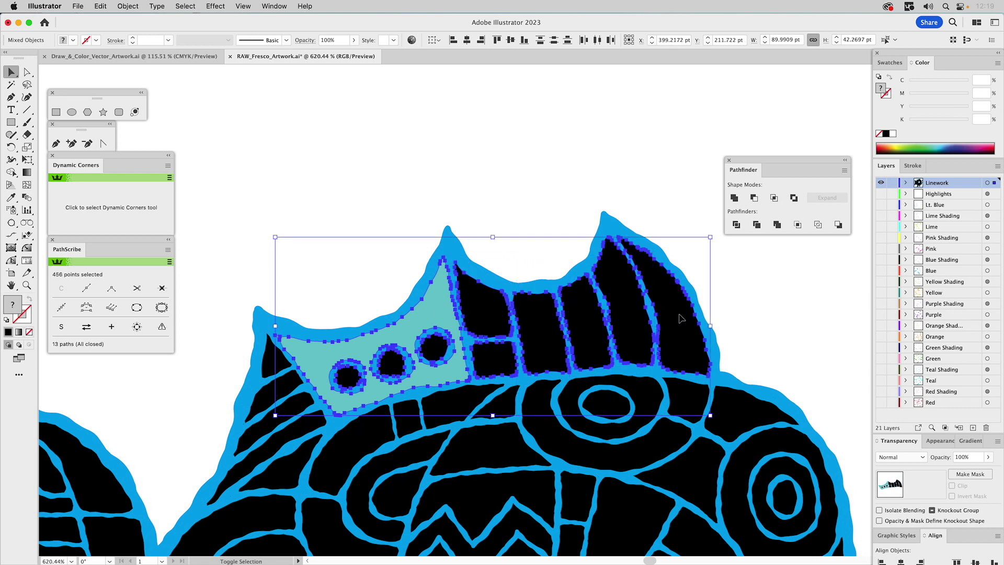
pyautogui.click(892, 133)
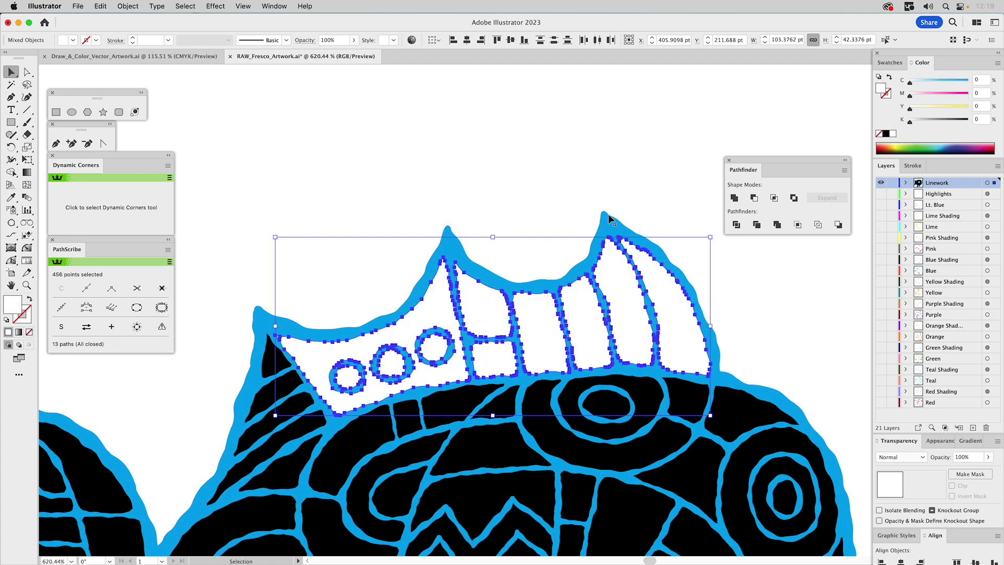
# Step: Fill the black shapes of both ring motifs and the areas between them along the forehead with white
pyautogui.click(657, 408)
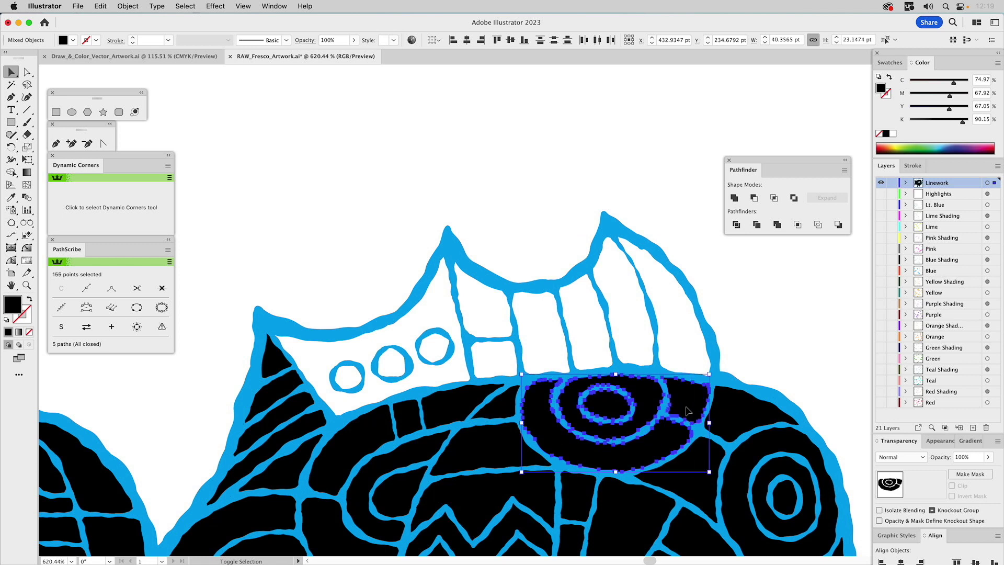
pyautogui.keyDown('shift'); pyautogui.click(703, 452); pyautogui.keyUp('shift')
pyautogui.keyDown('shift'); pyautogui.click(769, 444); pyautogui.keyUp('shift')
pyautogui.keyDown('shift'); pyautogui.click(790, 494); pyautogui.keyUp('shift')
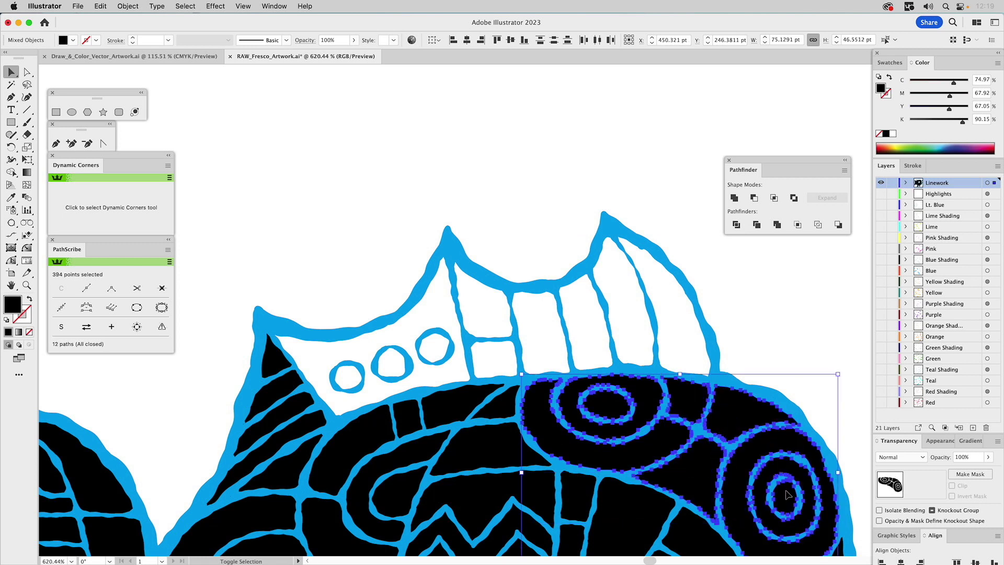
pyautogui.click(892, 133)
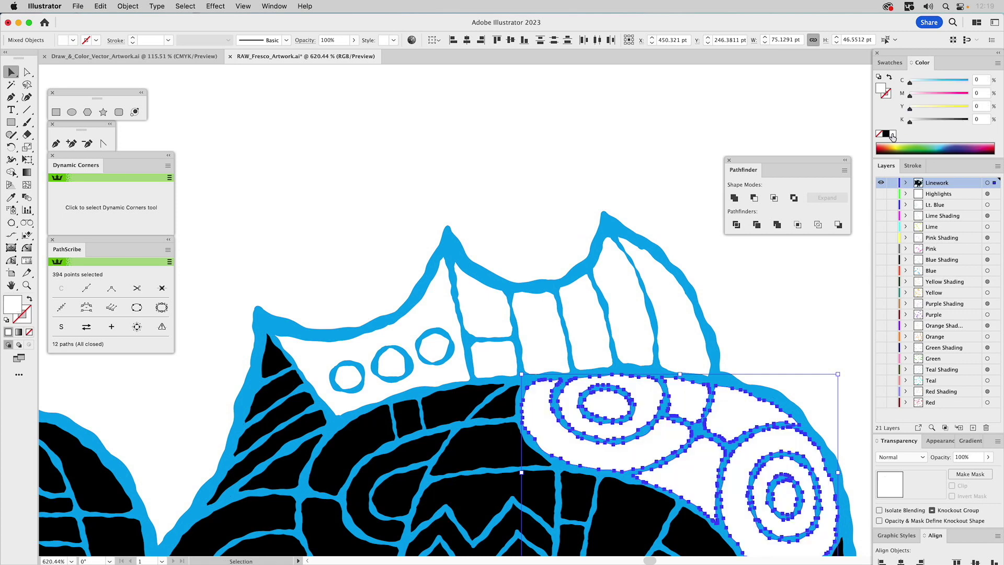
# Step: Fill the cyan outline compound path with black and fit the artboard in the window
pyautogui.click(618, 222)
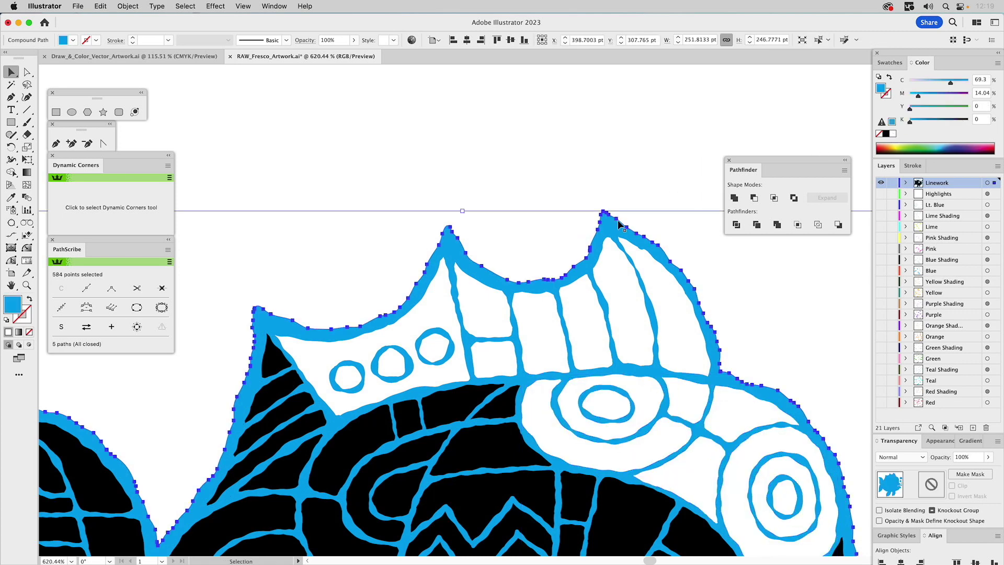
pyautogui.click(886, 134)
pyautogui.click(693, 126)
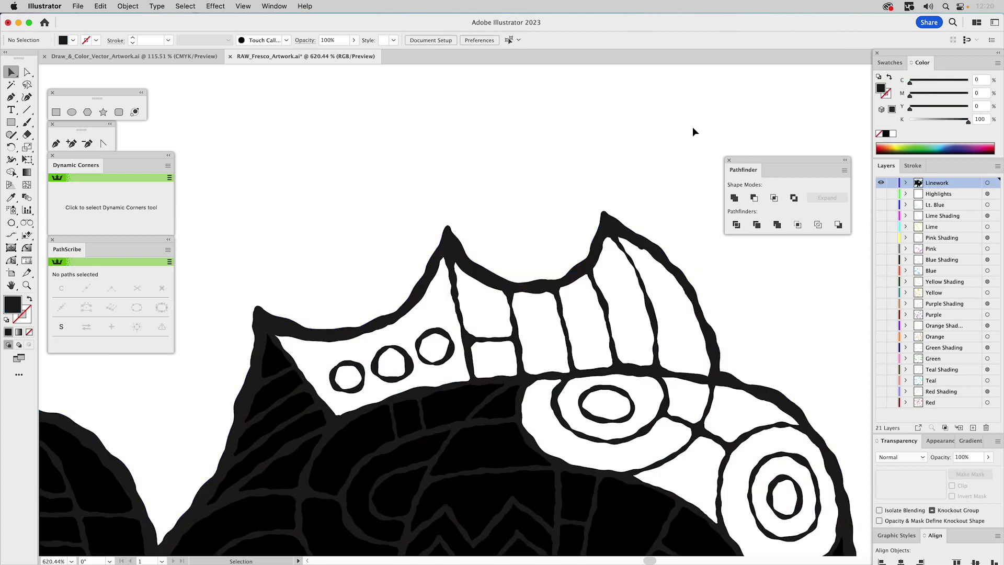
pyautogui.press('super+0')
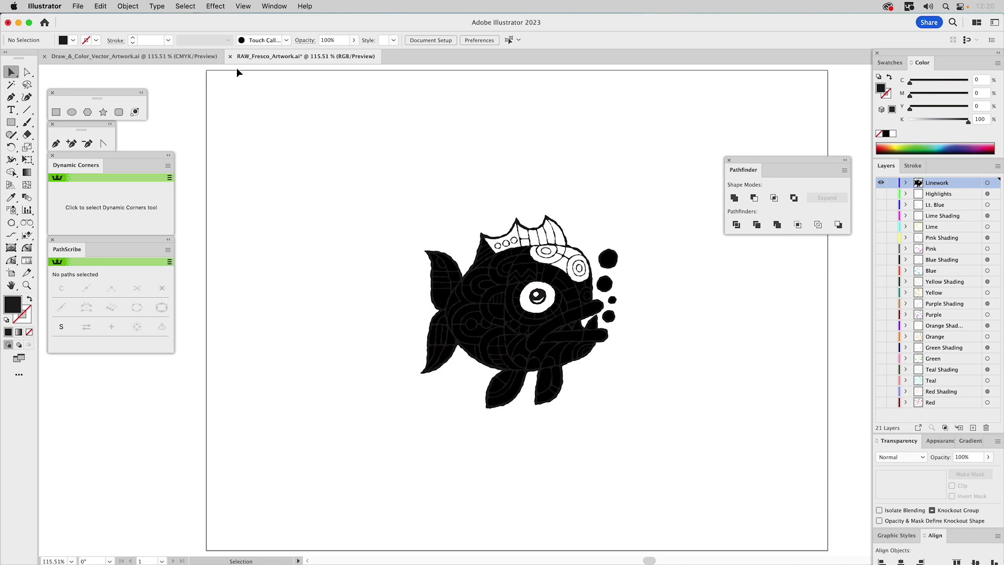
# Step: Switch to Draw_&_Color_Vector_Artwork.ai and view the refined drawing, flatbed scanner and refined sketch layers, ending with only the refined sketch shown
pyautogui.click(175, 57)
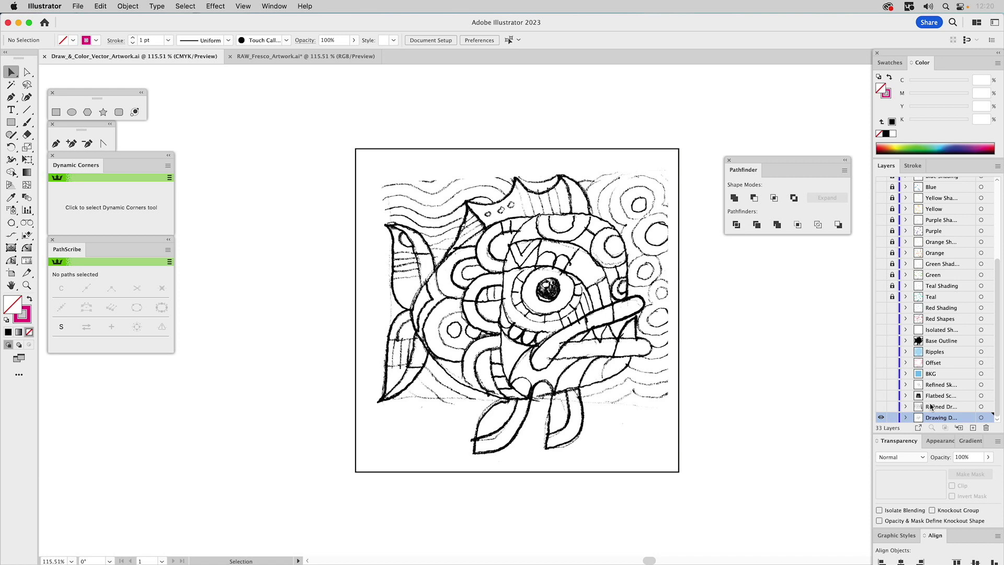
pyautogui.click(880, 407)
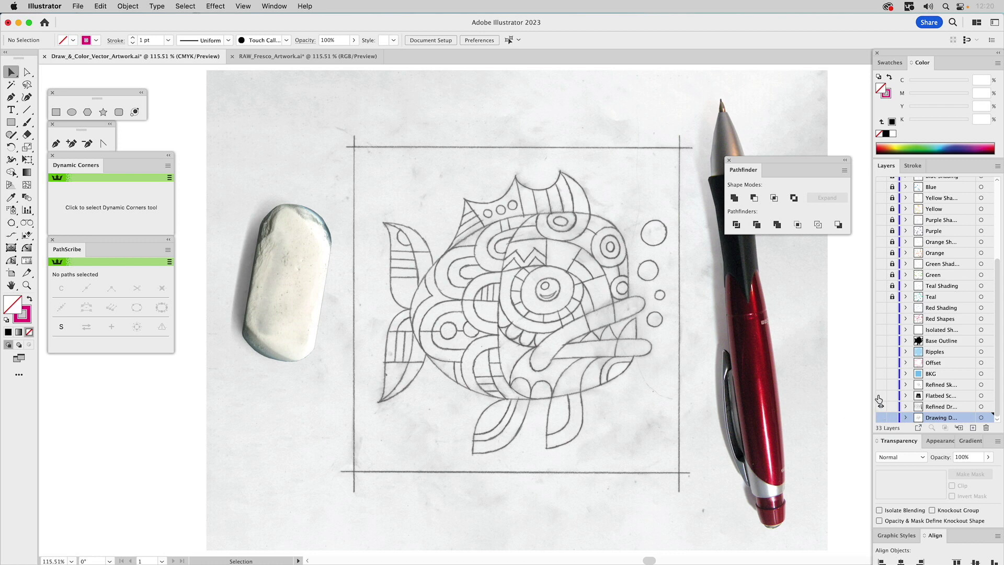
pyautogui.click(880, 396)
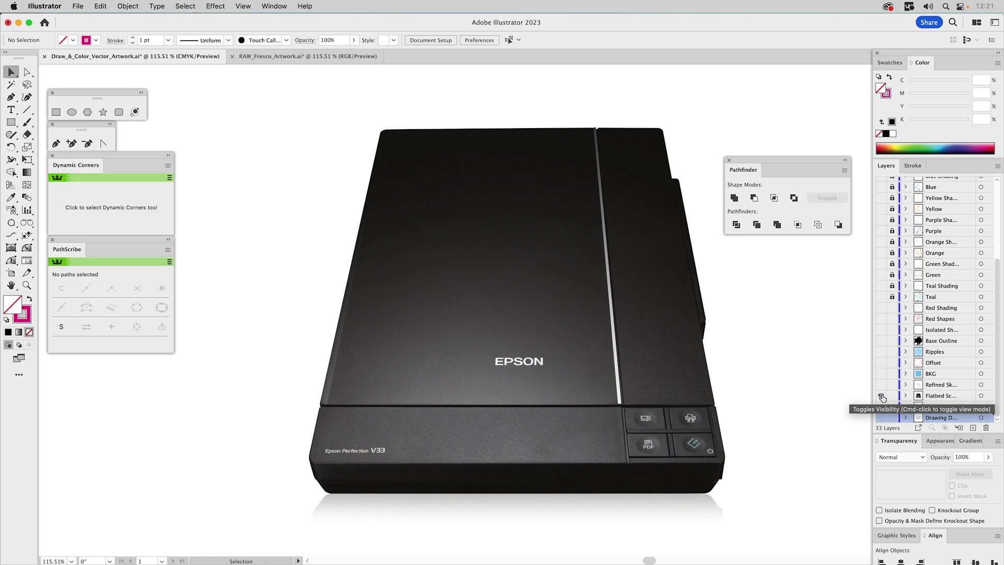
pyautogui.click(880, 384)
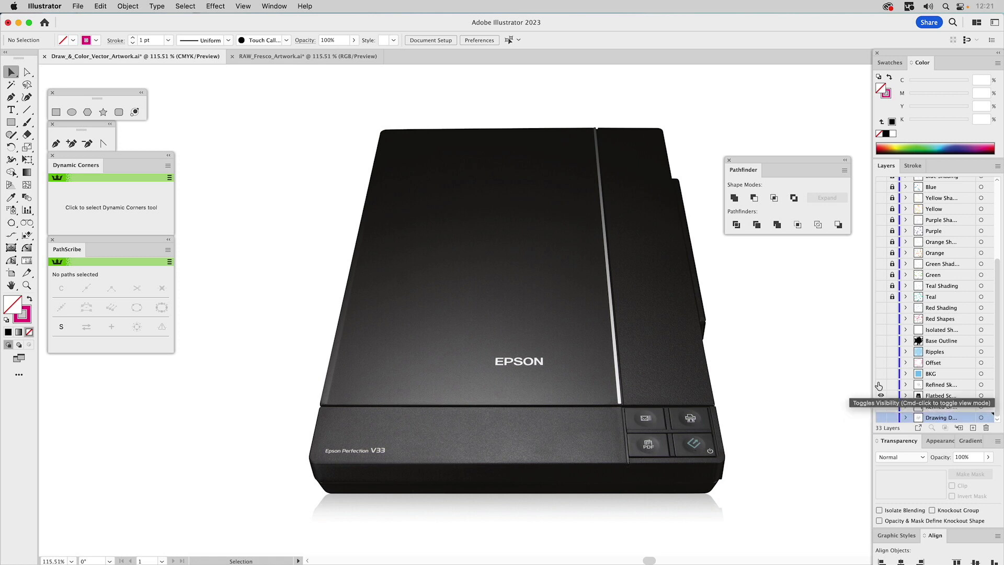
pyautogui.click(881, 396)
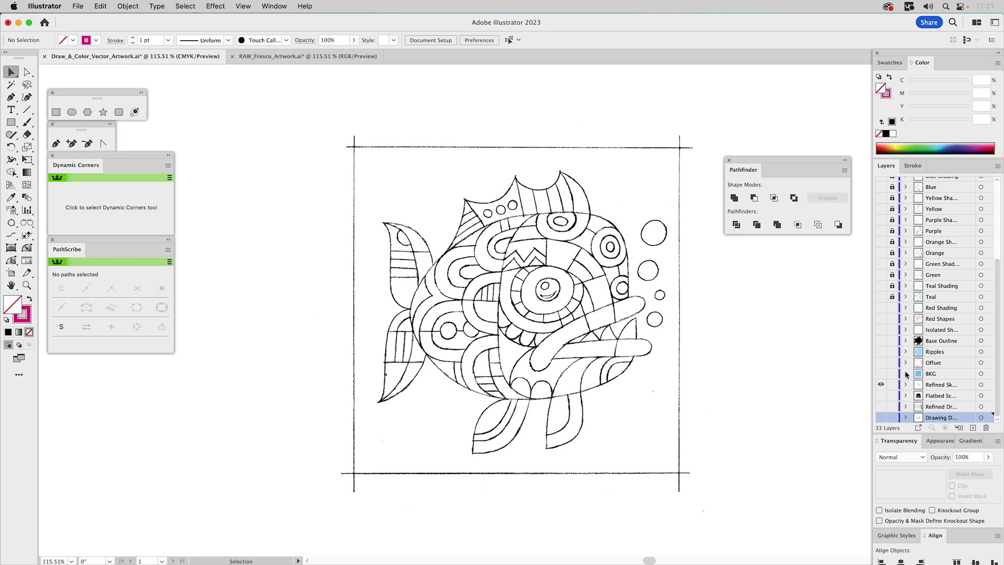
# Step: Hide the refined sketch layer and show the Base Outline layer with the isolated shapes layer above it
pyautogui.click(881, 385)
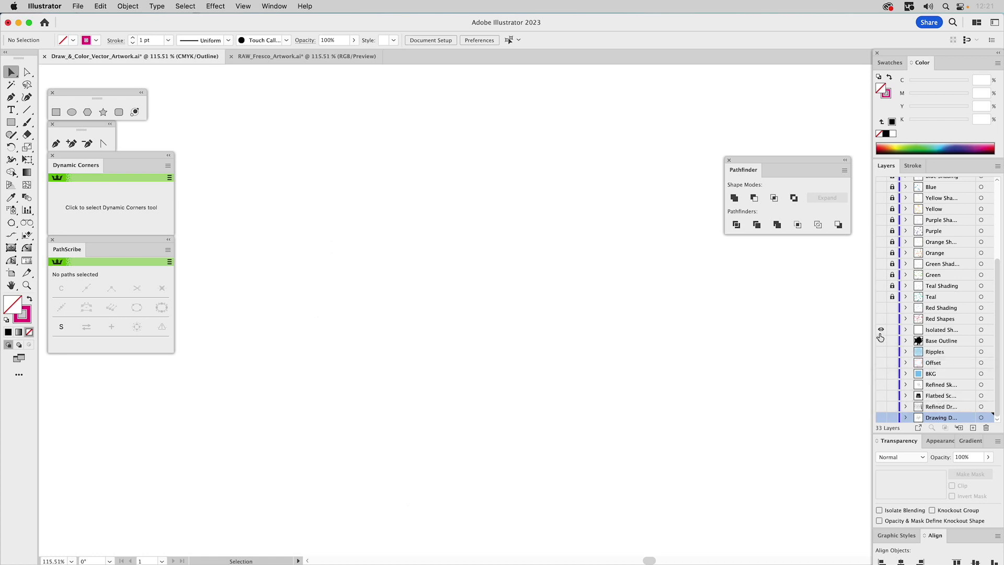
pyautogui.click(880, 330)
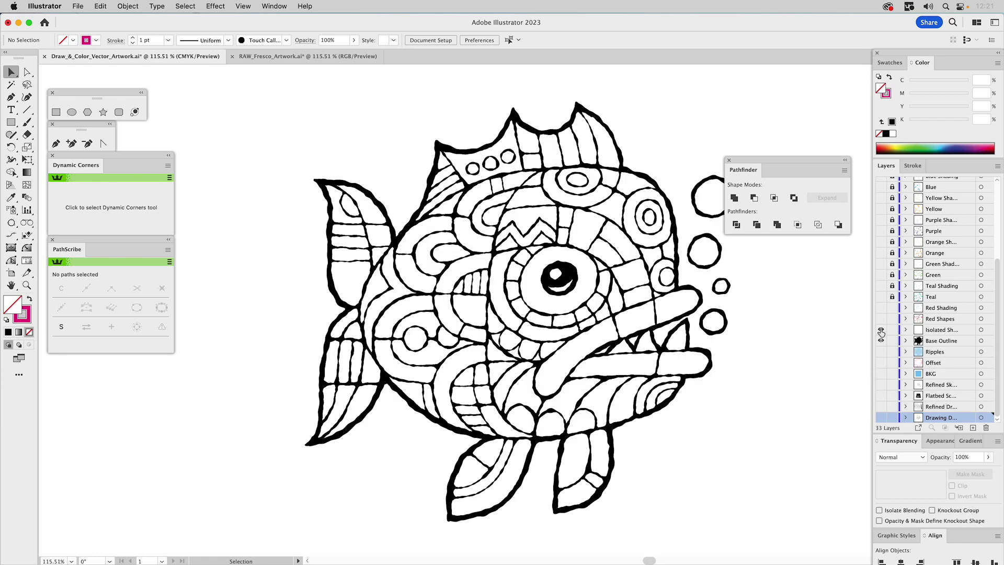
pyautogui.moveTo(794, 291); pyautogui.dragTo(739, 285)
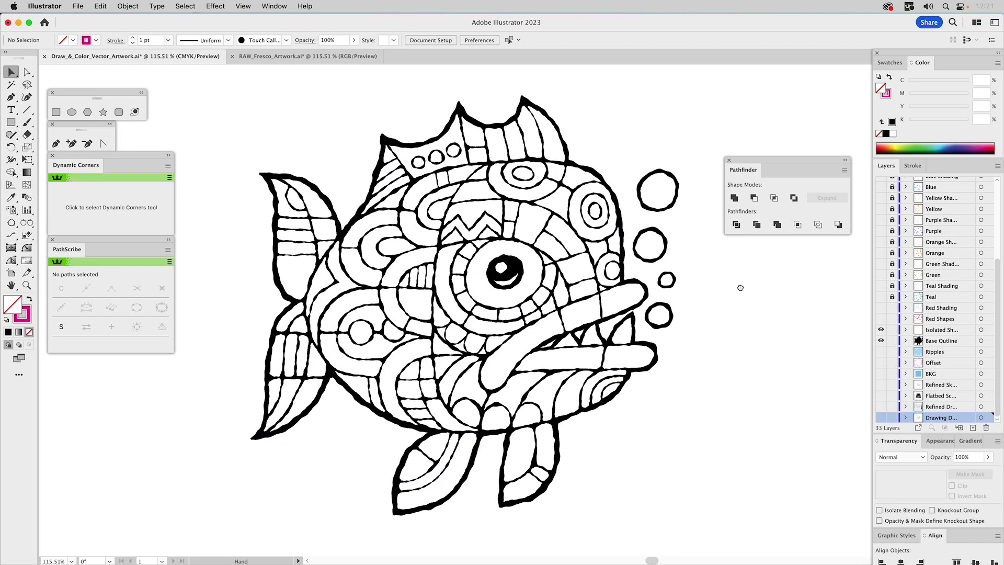
# Step: Examine how the fish is built by selecting the black base outline and individual white shapes on the head
pyautogui.click(593, 172)
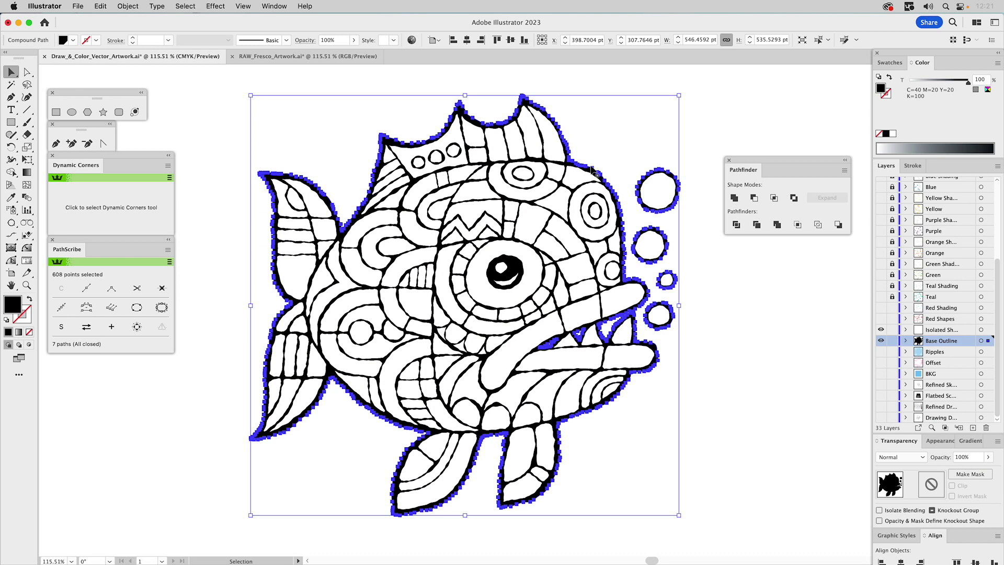
pyautogui.click(601, 140)
pyautogui.click(572, 179)
pyautogui.click(494, 186)
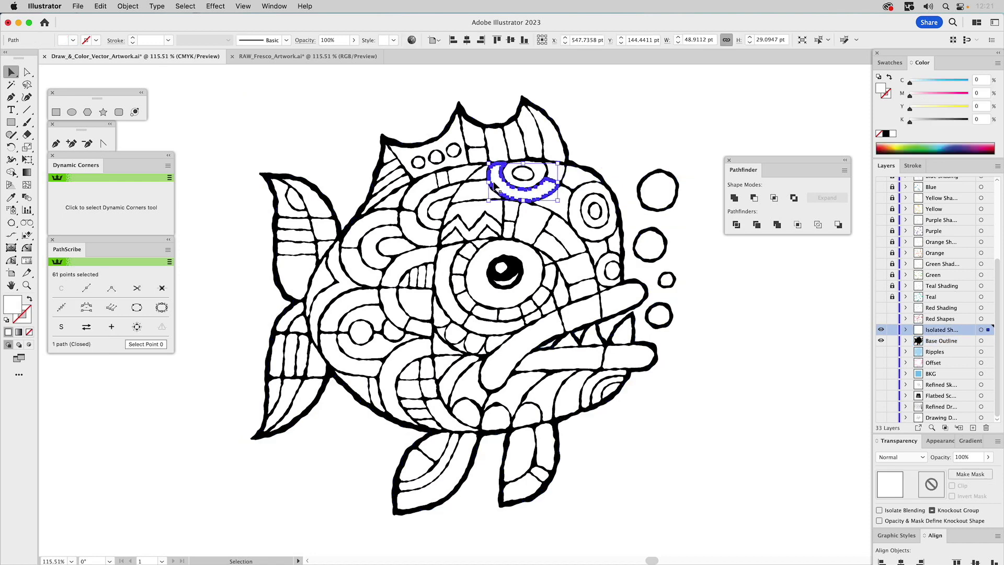
pyautogui.click(465, 196)
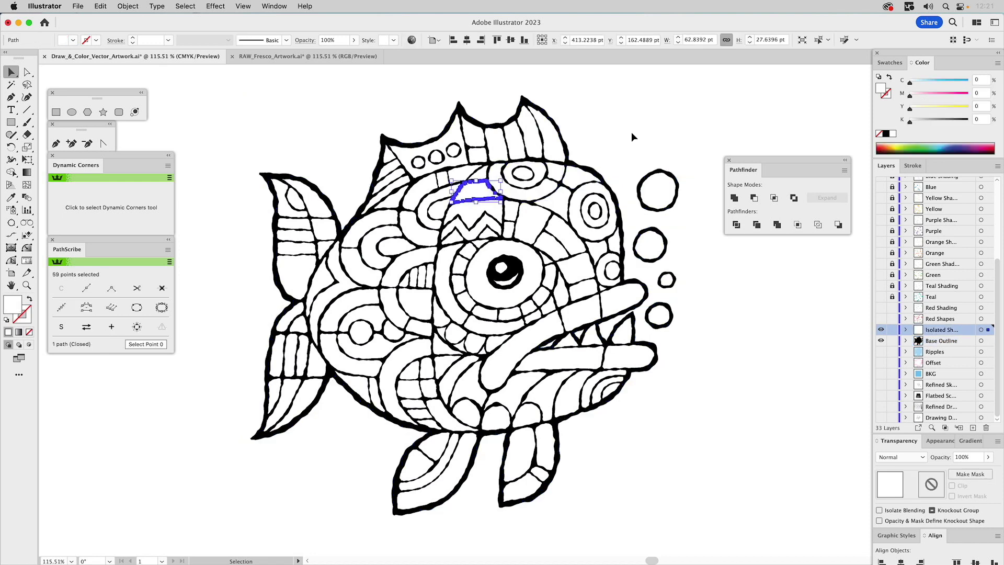
pyautogui.click(642, 114)
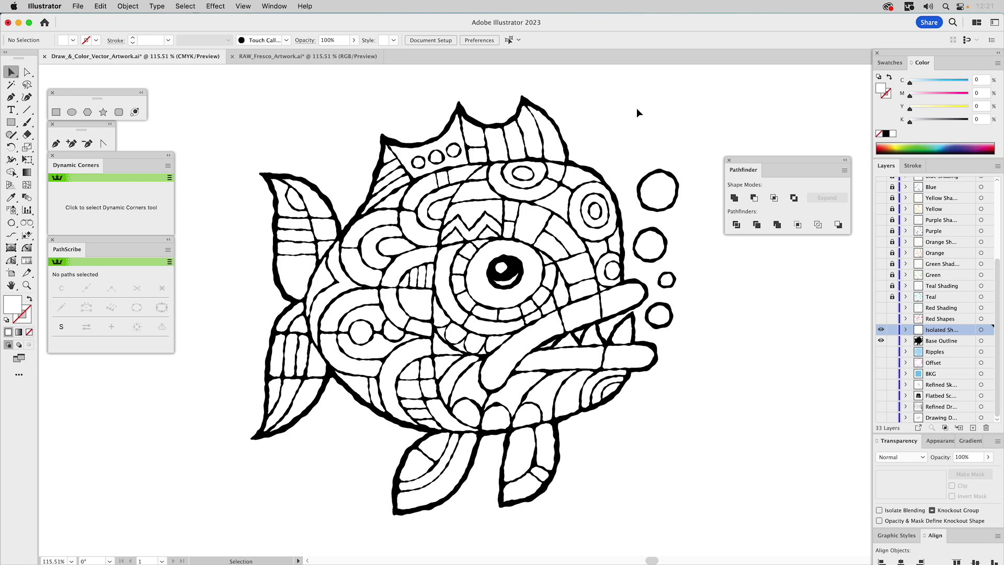
# Step: Hide the isolated shapes layer and show Red Shapes plus the colour and shading layers from Teal up to Blue
pyautogui.click(881, 329)
pyautogui.click(881, 319)
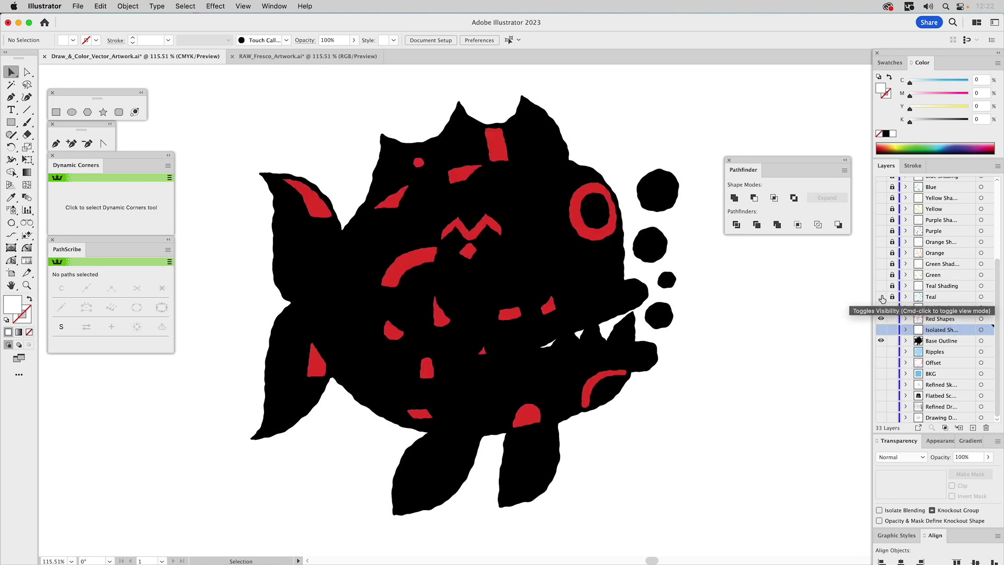
pyautogui.moveTo(882, 299); pyautogui.dragTo(882, 186)
# Step: Show the remaining colour and shading layers from Blue Shading up through Highlight, and turn the Highlight layer back off
pyautogui.scroll(5, 919, 205)
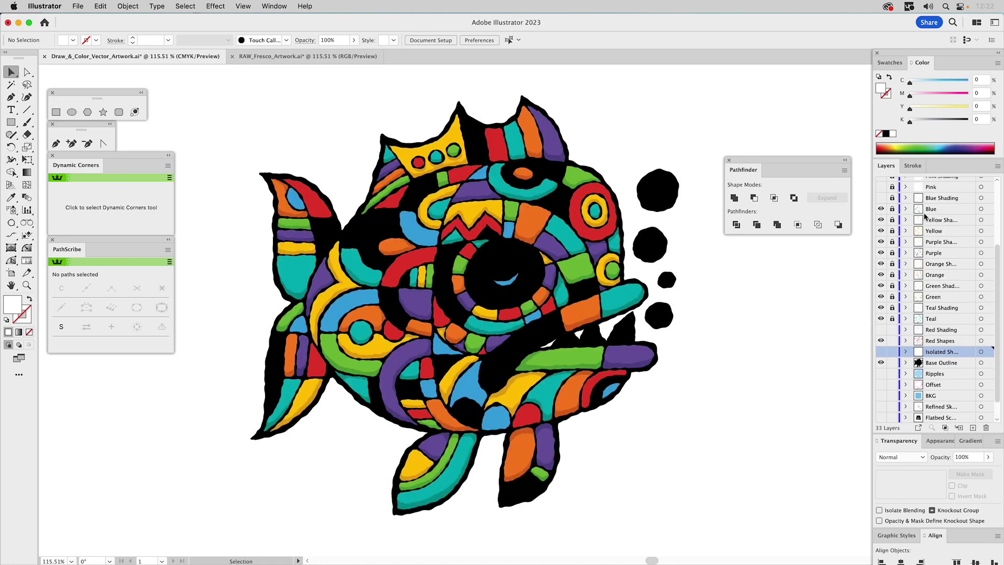
pyautogui.scroll(2, 882, 251)
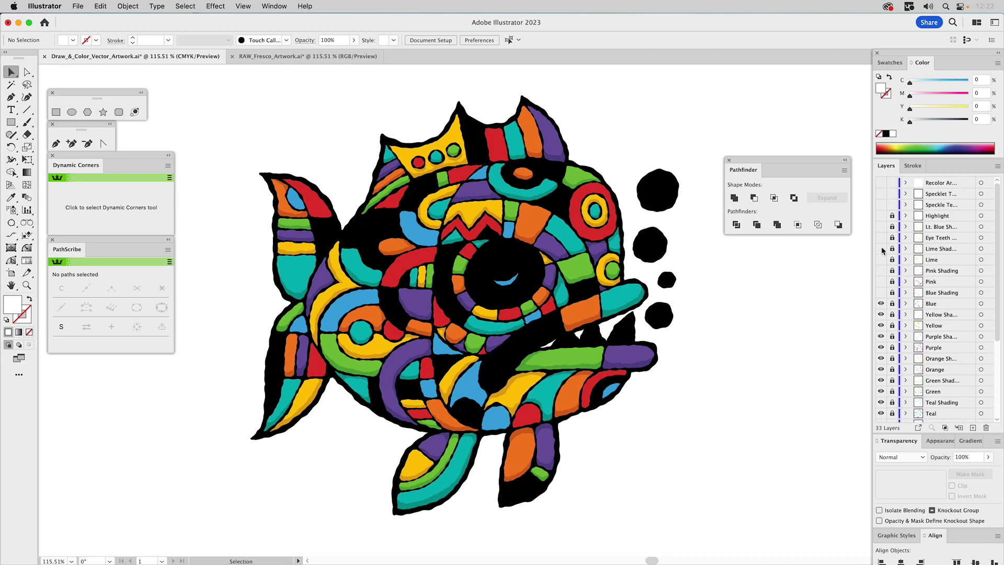
pyautogui.moveTo(880, 271); pyautogui.dragTo(882, 216)
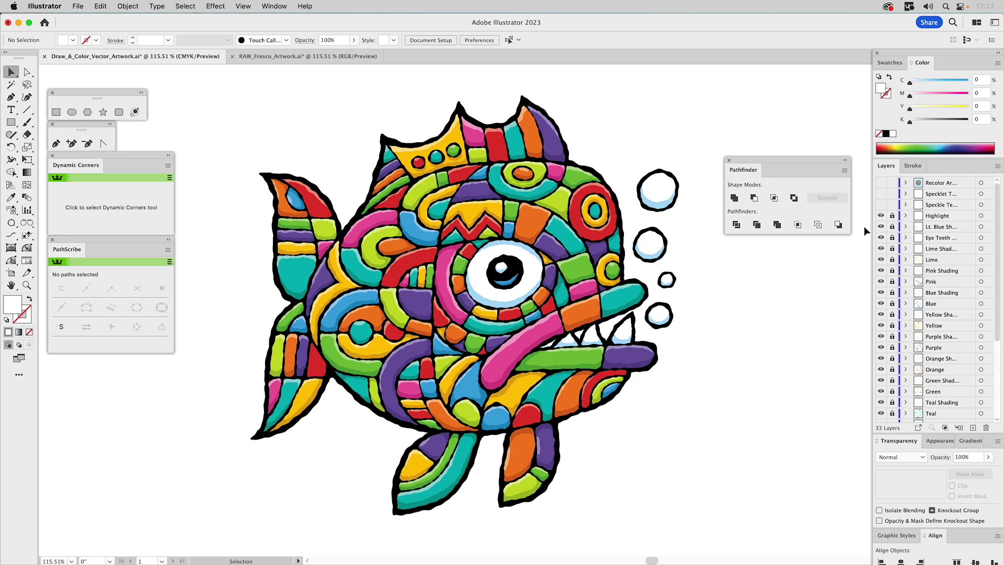
pyautogui.click(881, 216)
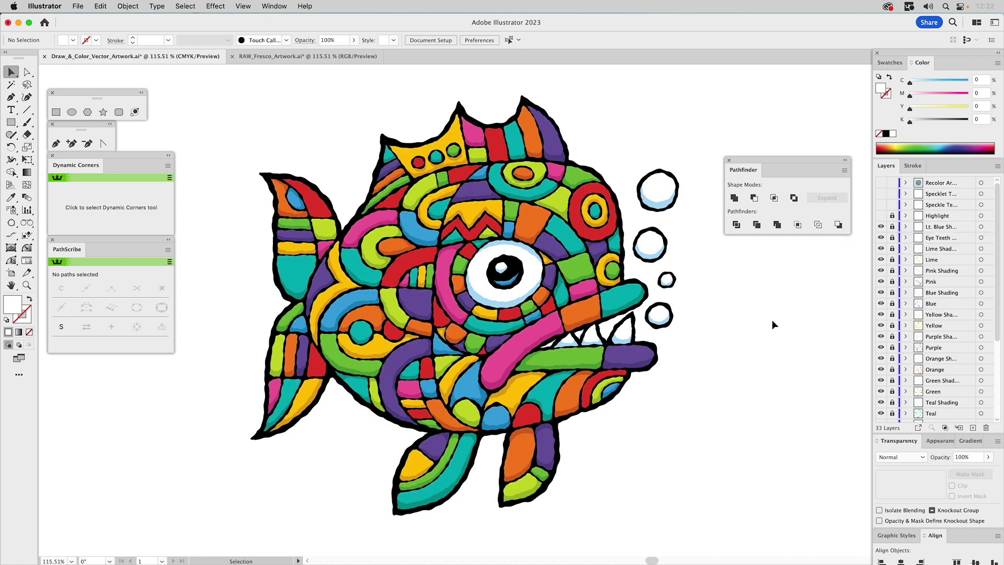
# Step: Show the Red Shading layer and select its shading outlines over the fish's red shapes
pyautogui.scroll(-4, 895, 354)
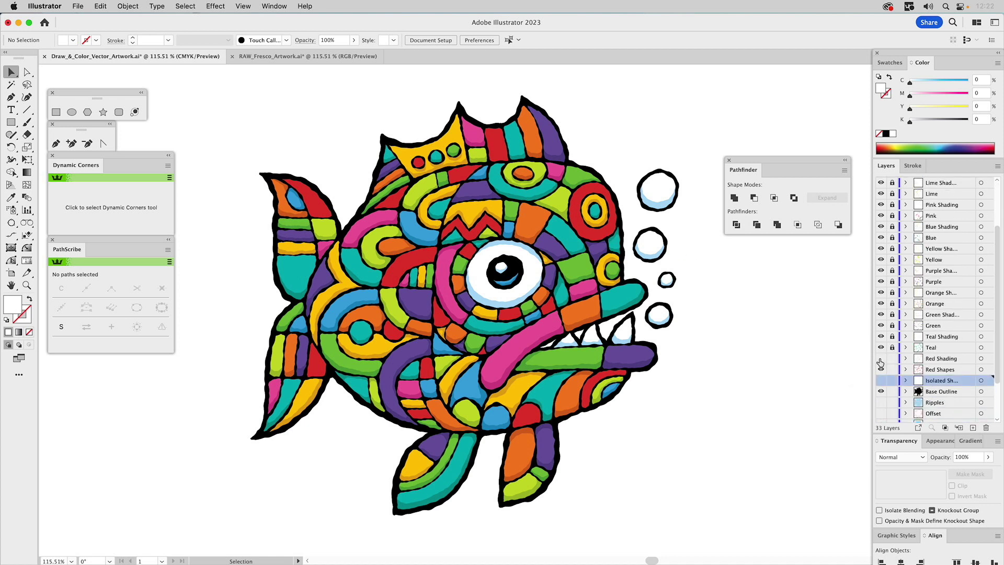
pyautogui.click(881, 359)
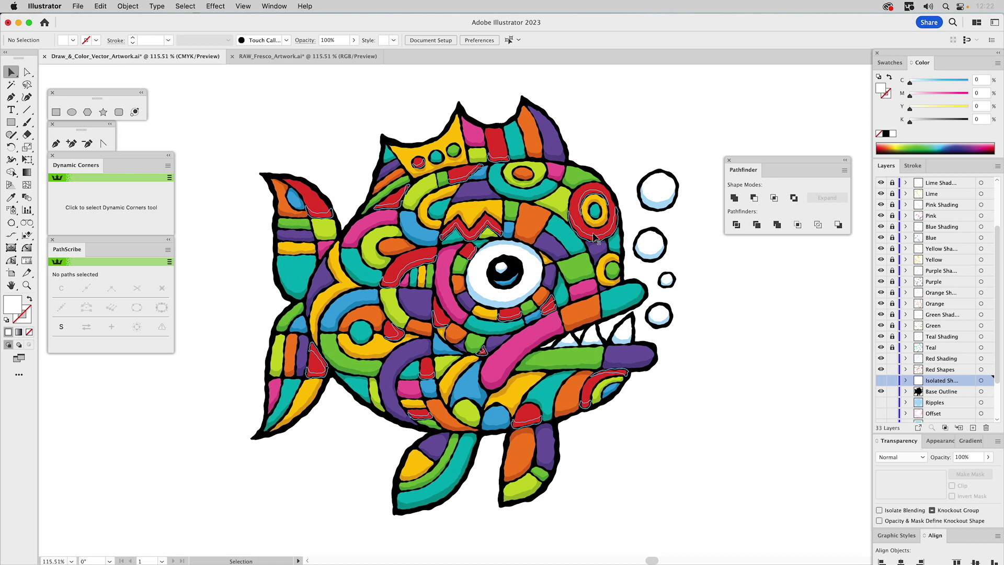
pyautogui.press('z')
pyautogui.moveTo(343, 131); pyautogui.dragTo(691, 453)
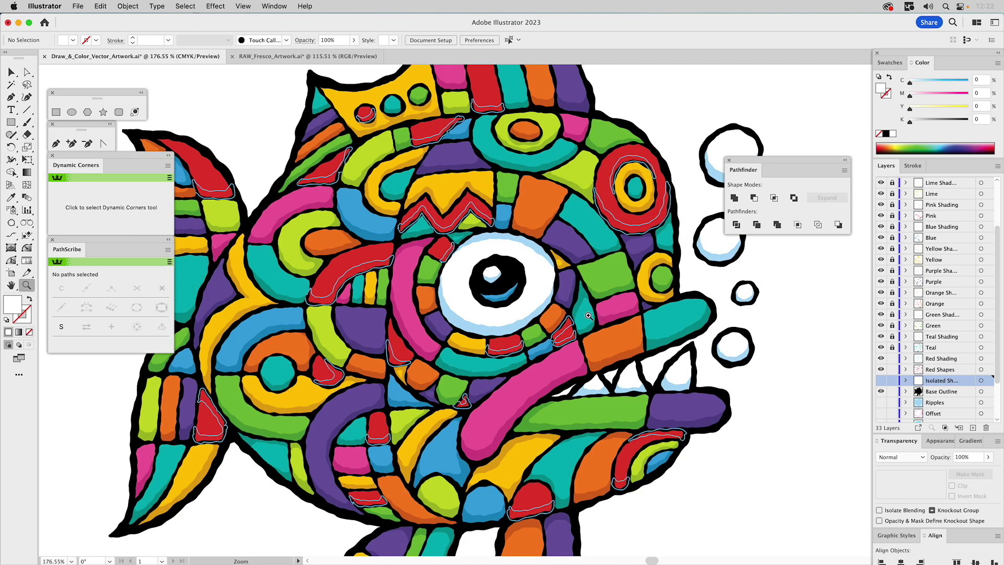
pyautogui.press('v')
pyautogui.click(570, 328)
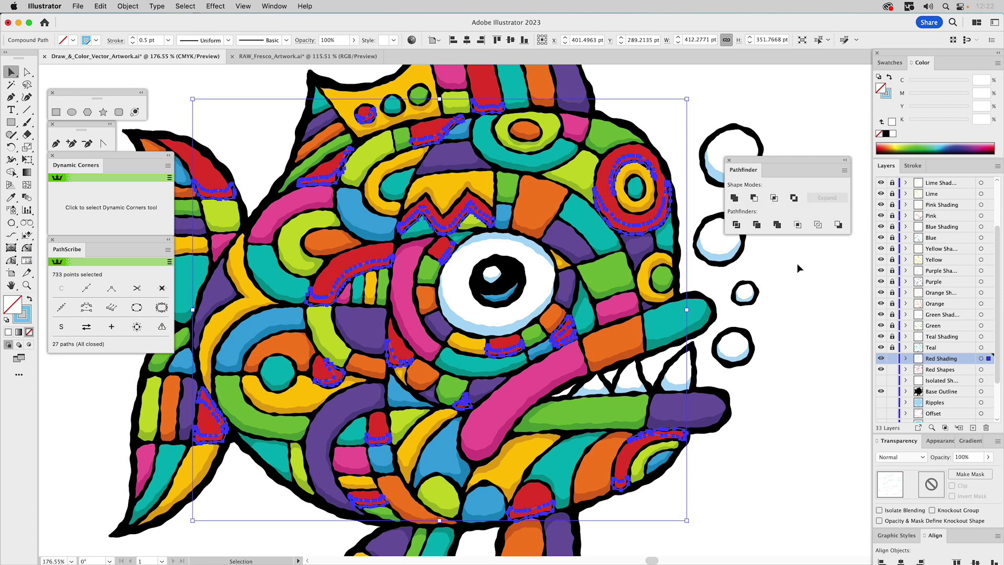
# Step: Load the red fill of the Red Shapes artwork as the current colour, leaving nothing selected
pyautogui.click(895, 65)
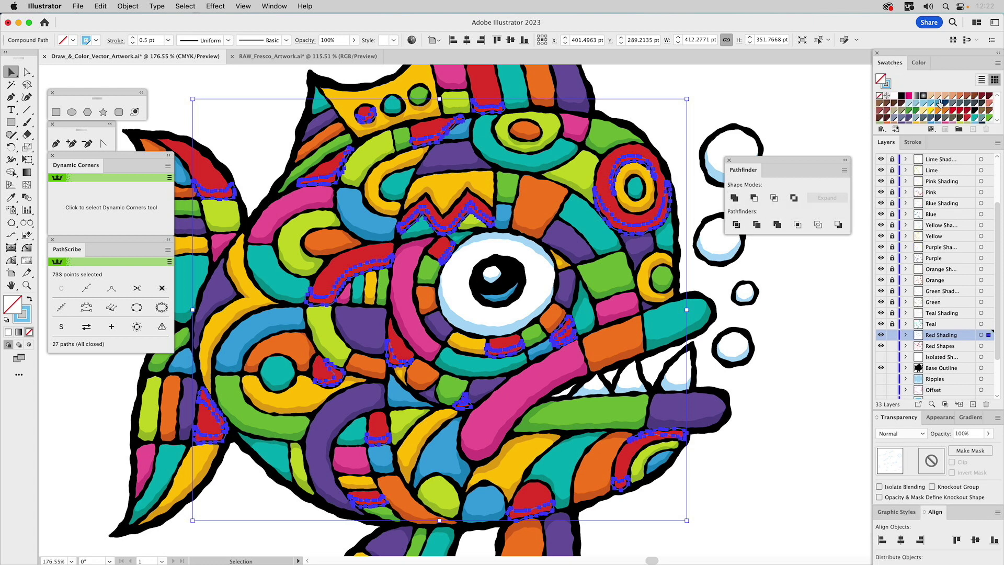
pyautogui.scroll(-2, 940, 103)
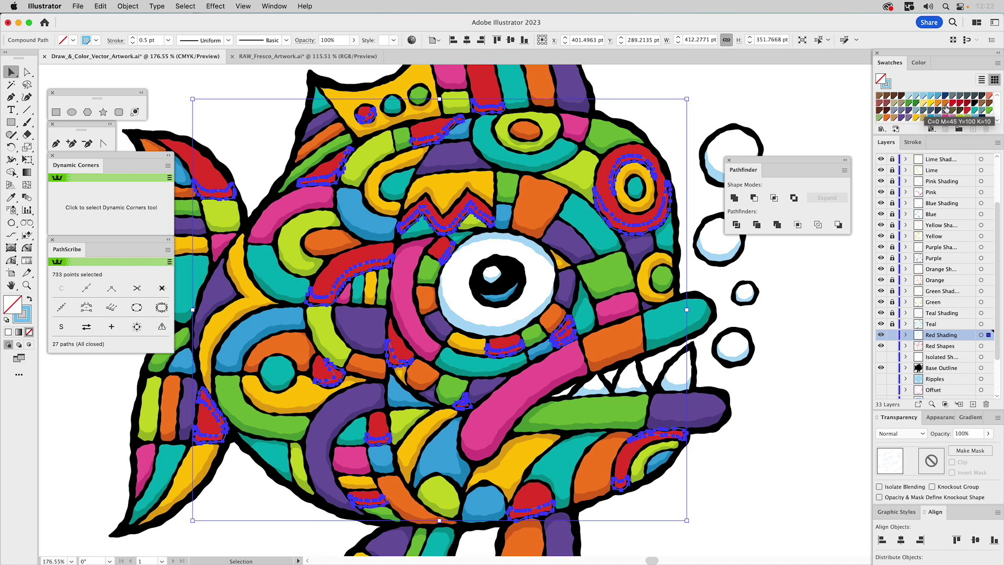
pyautogui.press('i')
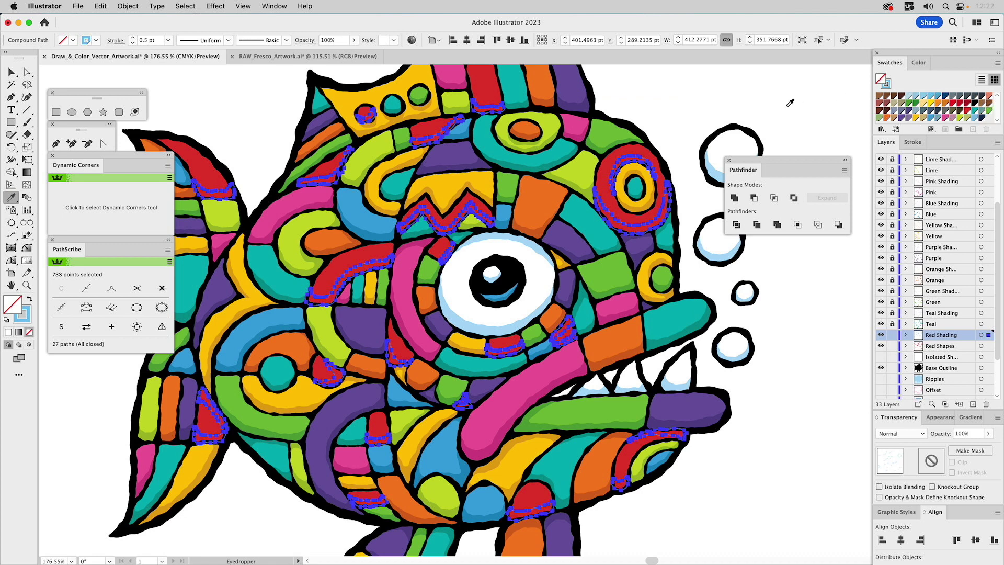
pyautogui.press('super+shift+a')
pyautogui.press('a')
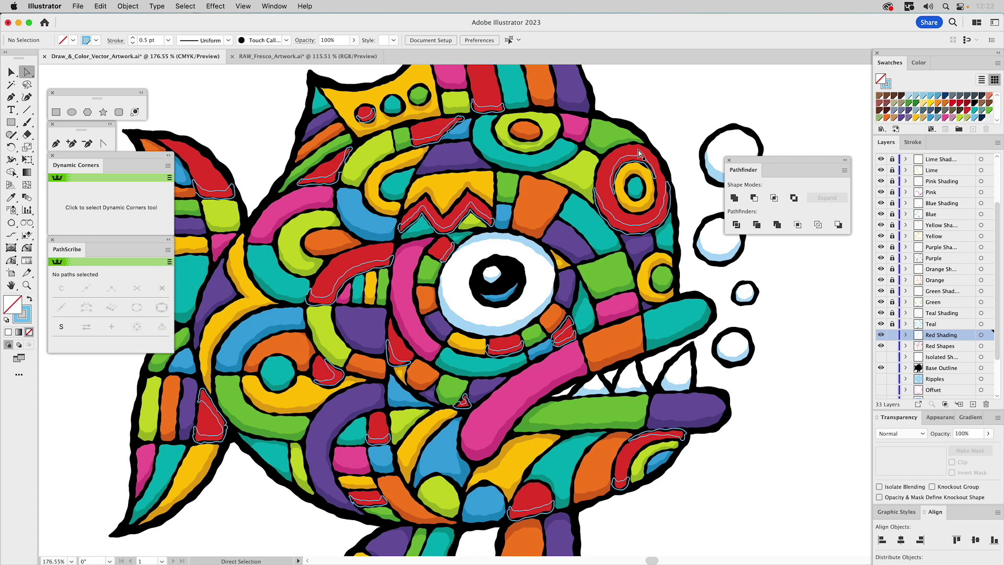
pyautogui.click(638, 152)
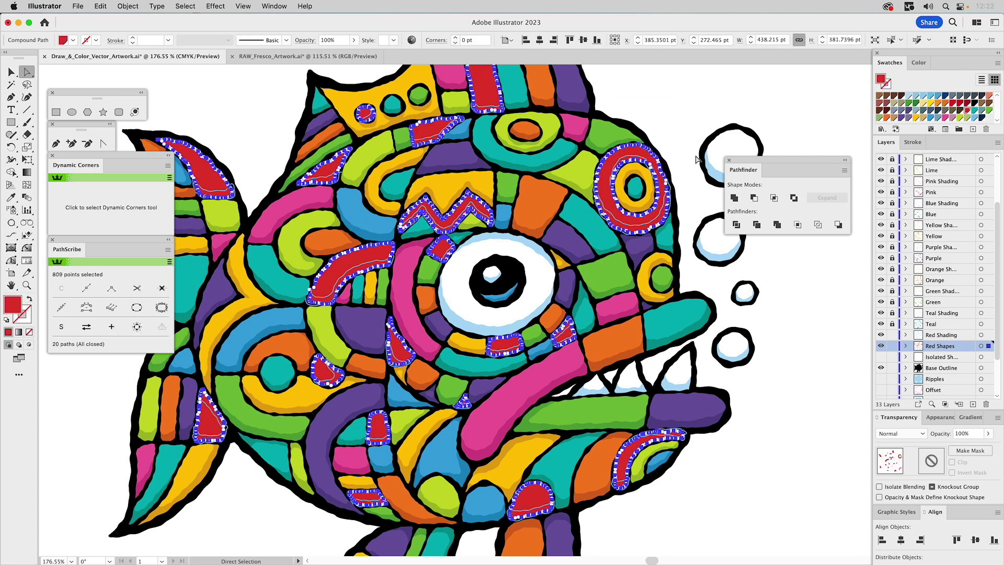
pyautogui.click(799, 106)
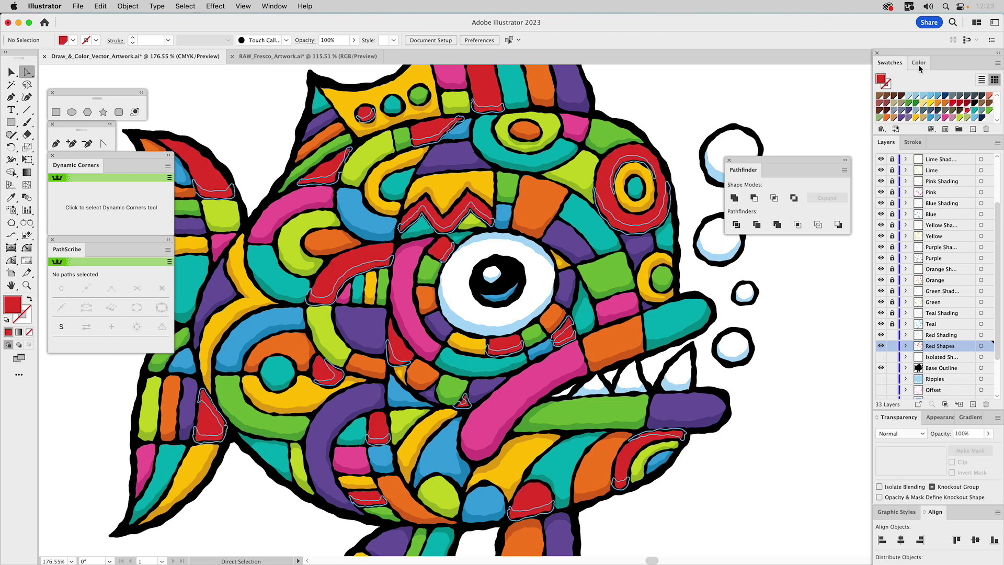
# Step: Mix a muted shading colour from the red with C 5, M 45, Y 44 and K 15
pyautogui.click(918, 63)
pyautogui.click(989, 90)
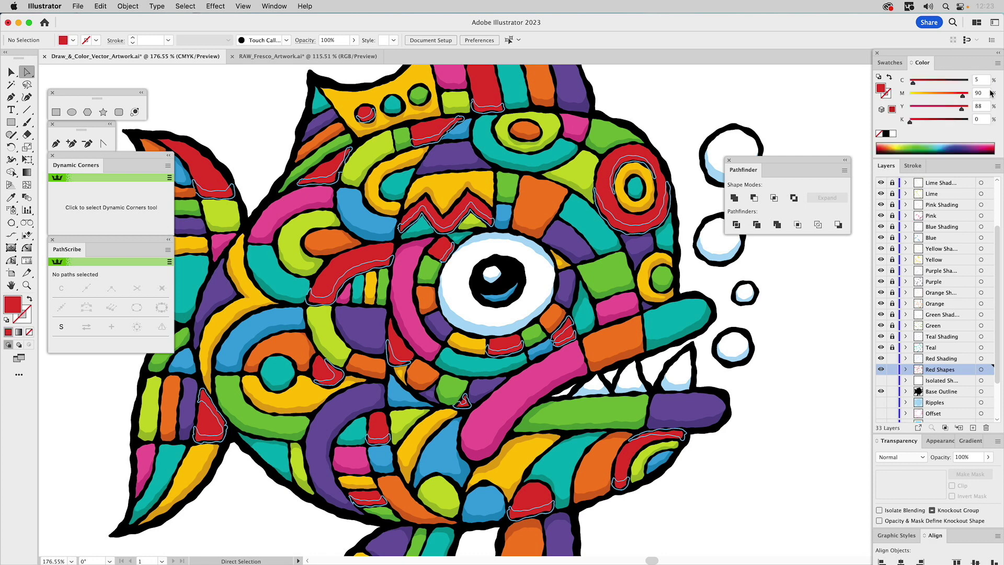
pyautogui.click(937, 93)
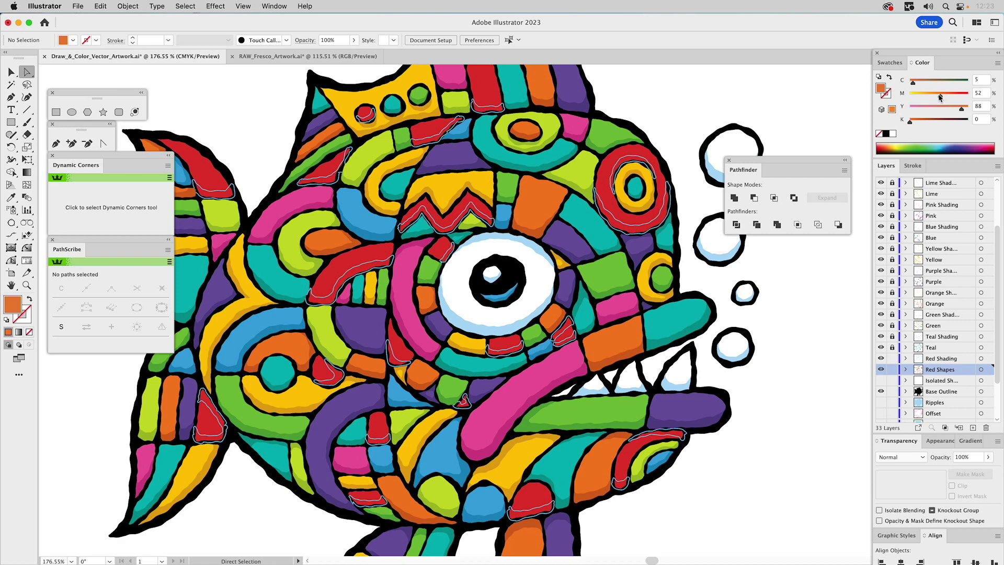
pyautogui.moveTo(936, 96); pyautogui.dragTo(937, 96)
pyautogui.moveTo(940, 107); pyautogui.dragTo(936, 111)
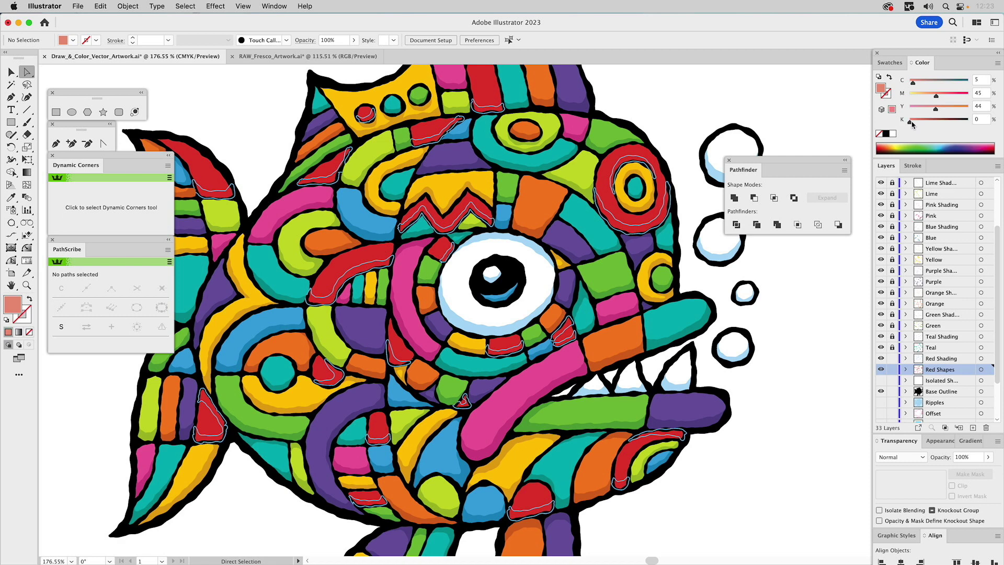
pyautogui.moveTo(912, 123); pyautogui.dragTo(921, 123)
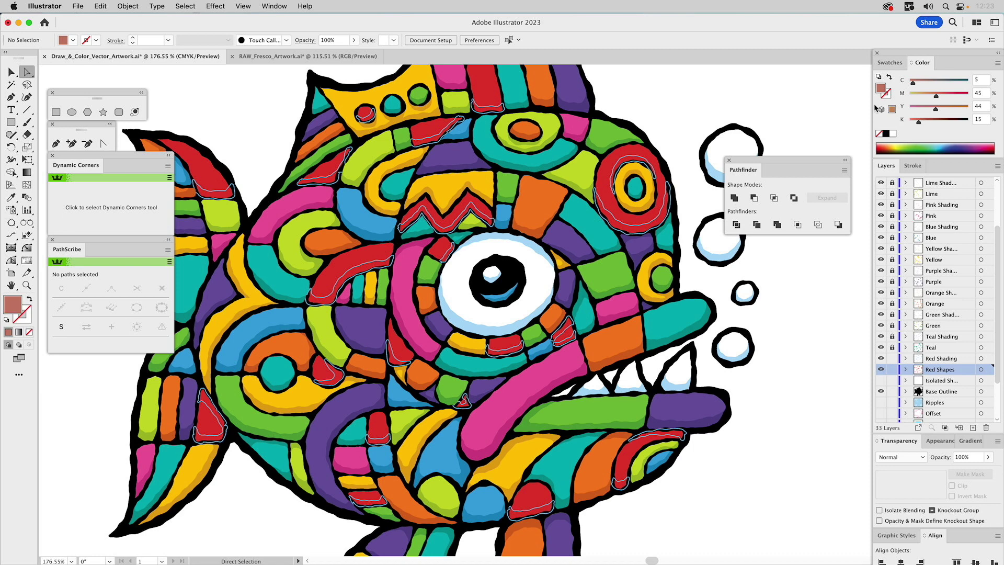
# Step: Save the mixed shading colour as a global CMYK process swatch
pyautogui.click(890, 63)
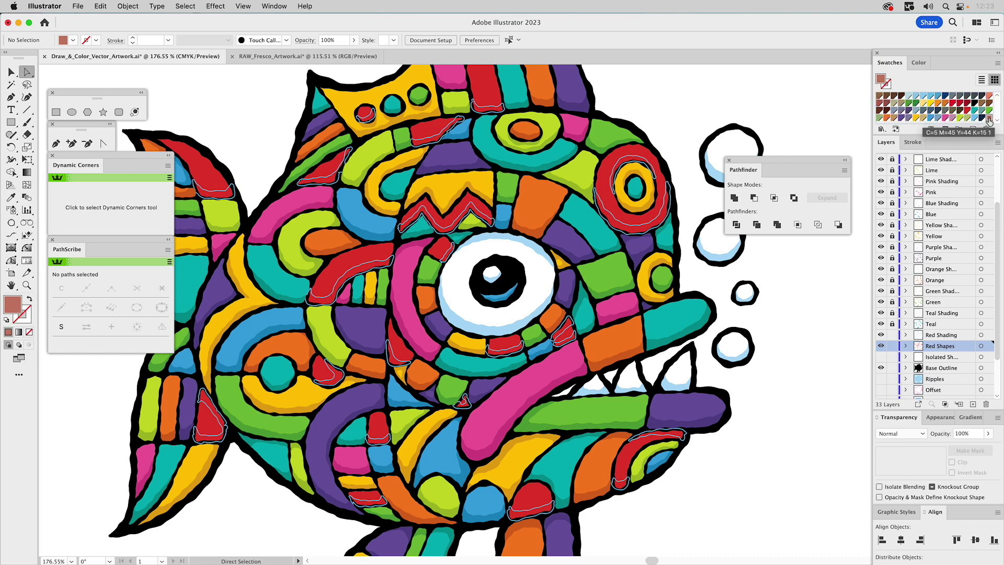
pyautogui.doubleClick(989, 118)
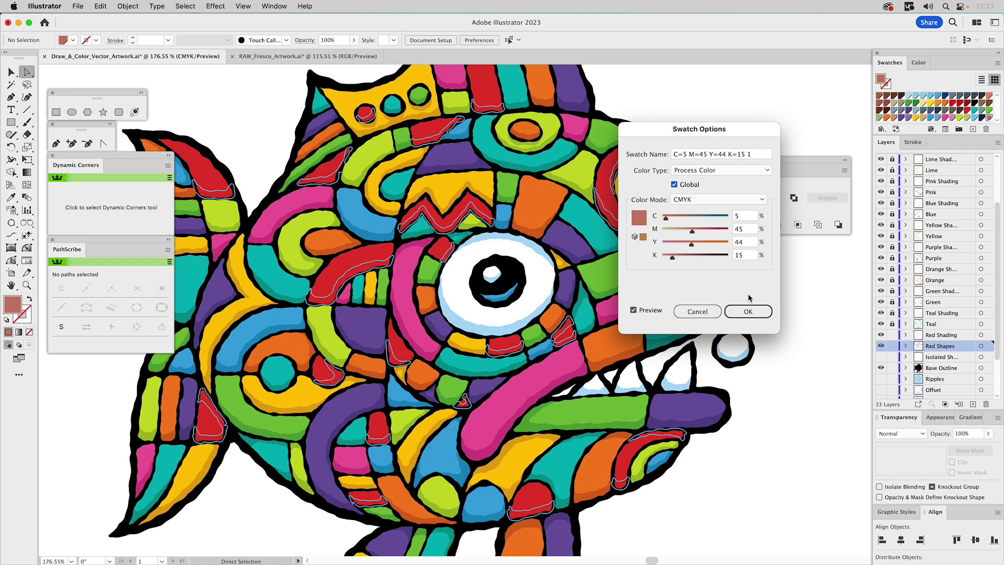
pyautogui.click(748, 311)
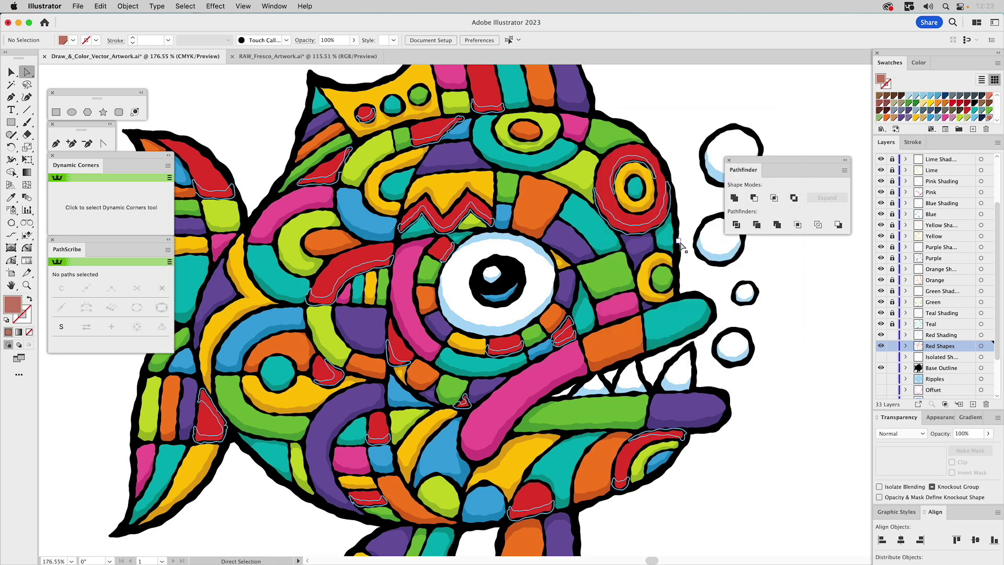
# Step: Select the red shapes together with the red shading outlines and trim the shading to their overlap with Intersect
pyautogui.press('v')
pyautogui.click(661, 220)
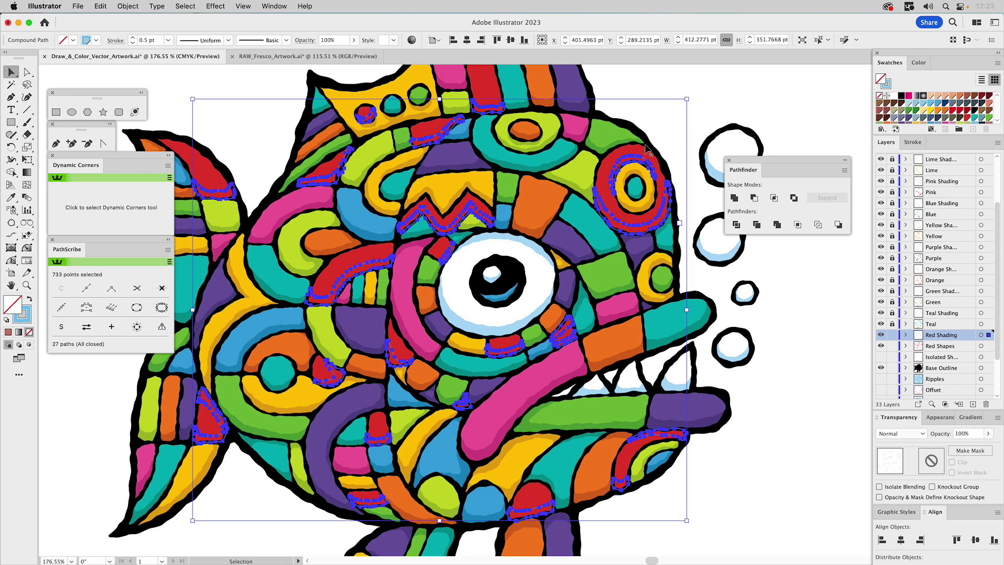
pyautogui.click(637, 153)
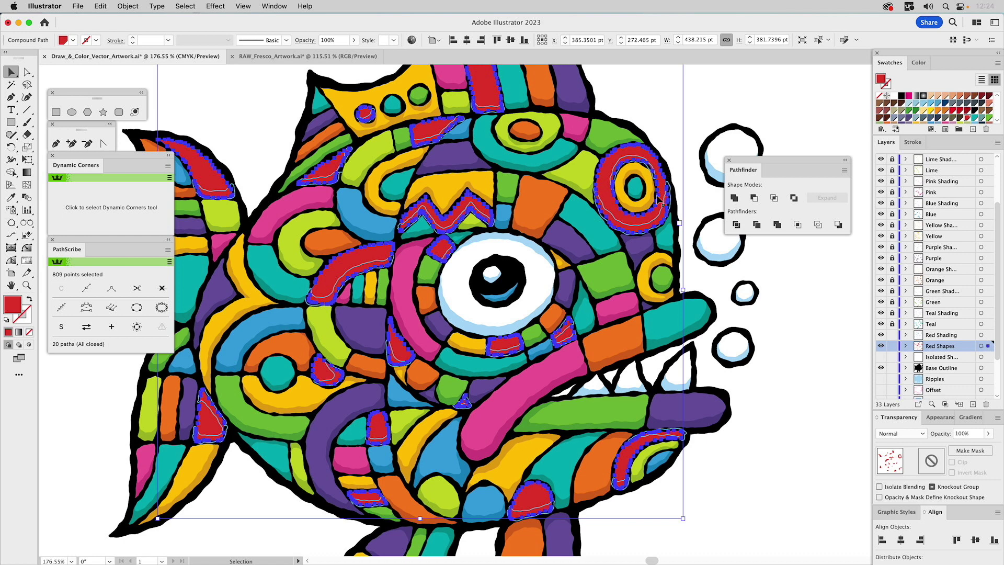
pyautogui.moveTo(668, 182); pyautogui.dragTo(709, 141)
pyautogui.press('super+z')
pyautogui.keyDown('shift'); pyautogui.click(659, 224); pyautogui.keyUp('shift')
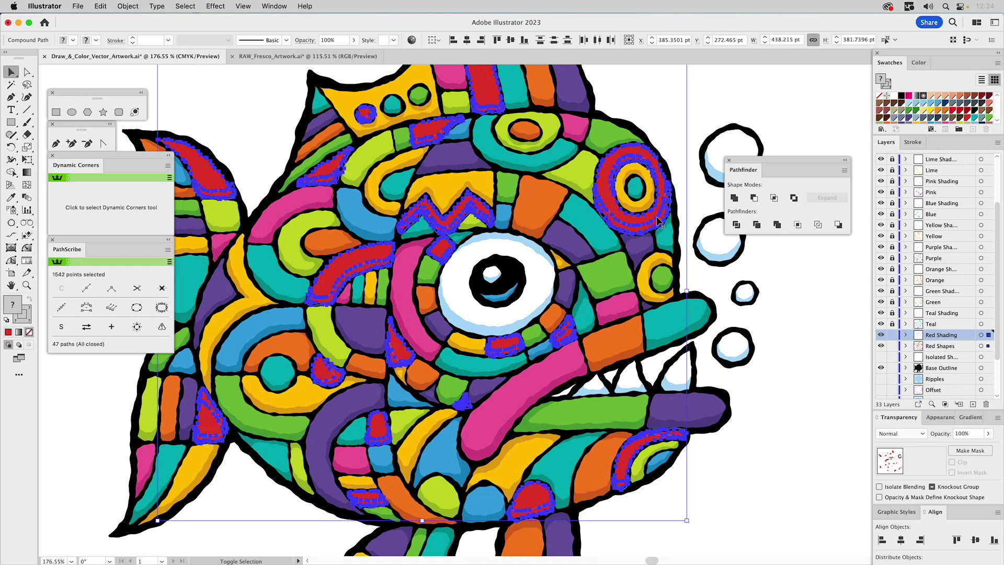
pyautogui.click(774, 198)
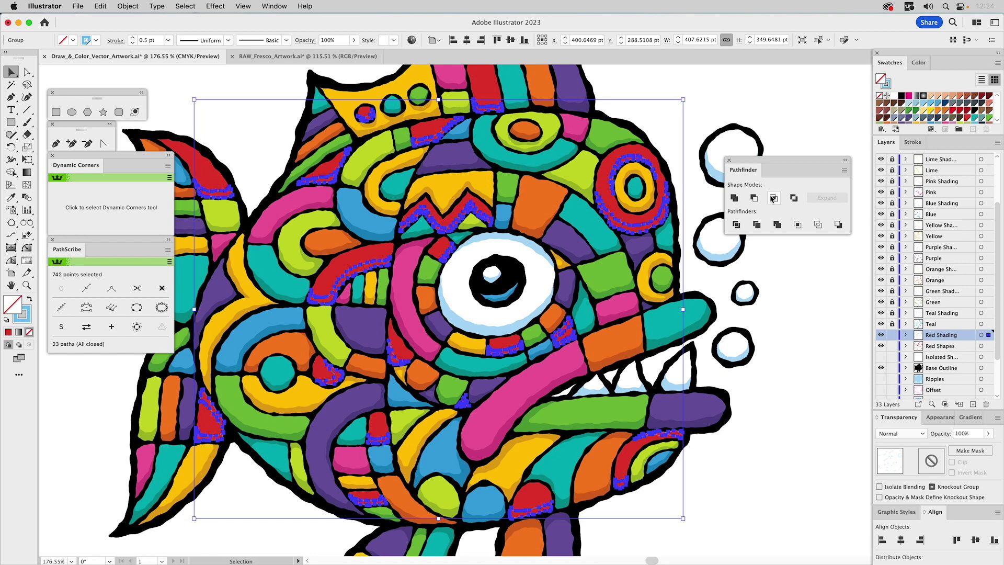
# Step: Convert the trimmed red shading group into a single compound path
pyautogui.click(945, 419)
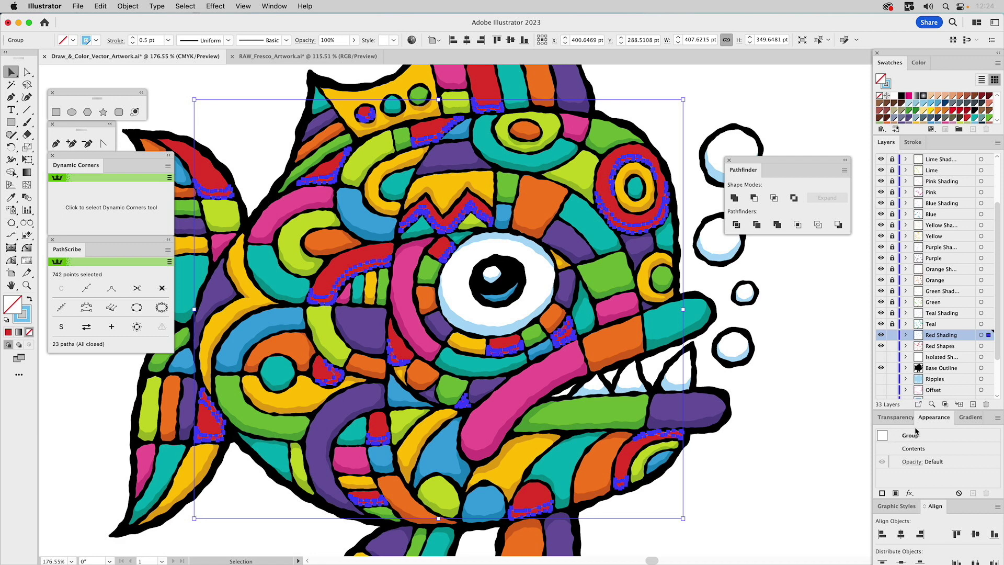
pyautogui.press('super+8')
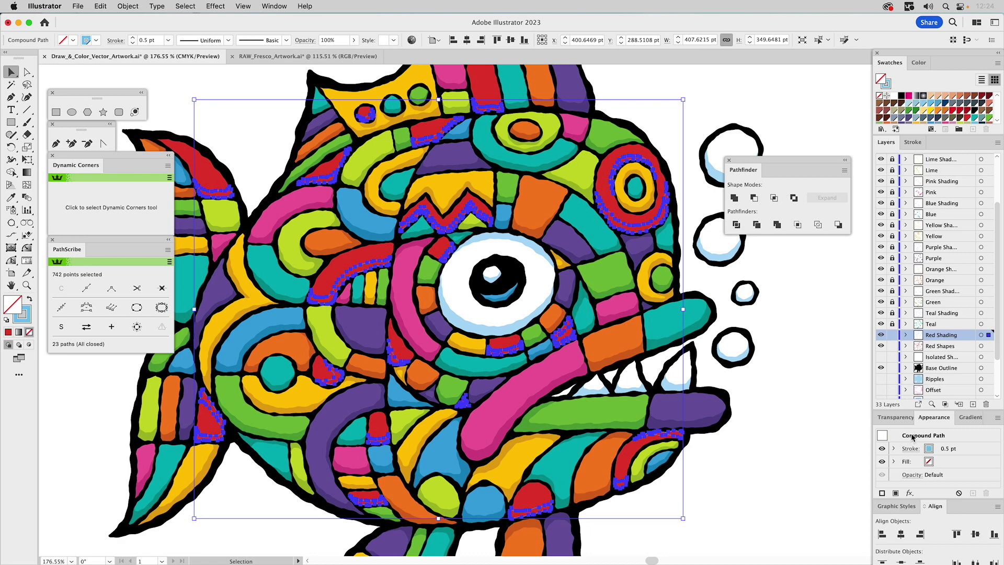
pyautogui.click(128, 6)
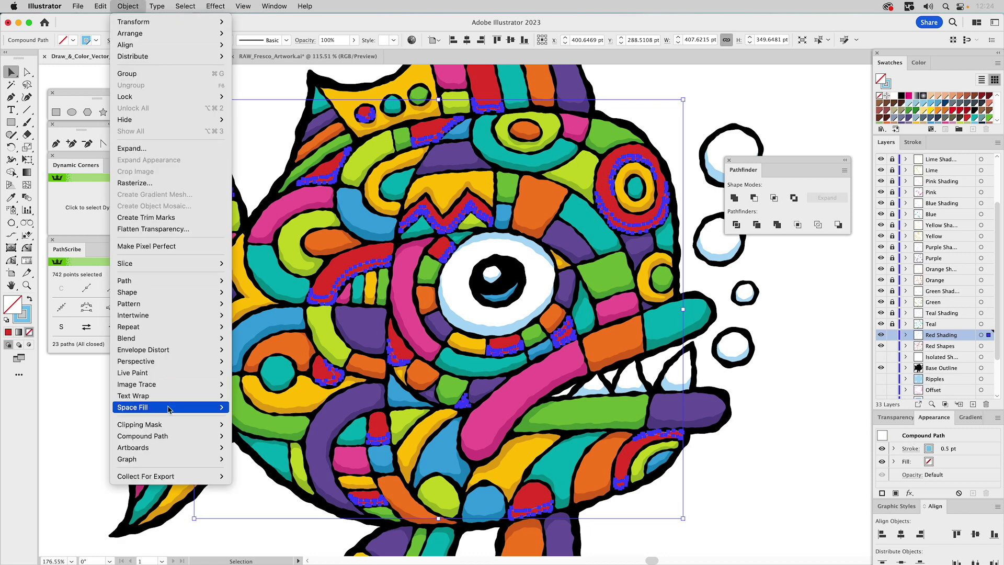
pyautogui.moveTo(209, 437)
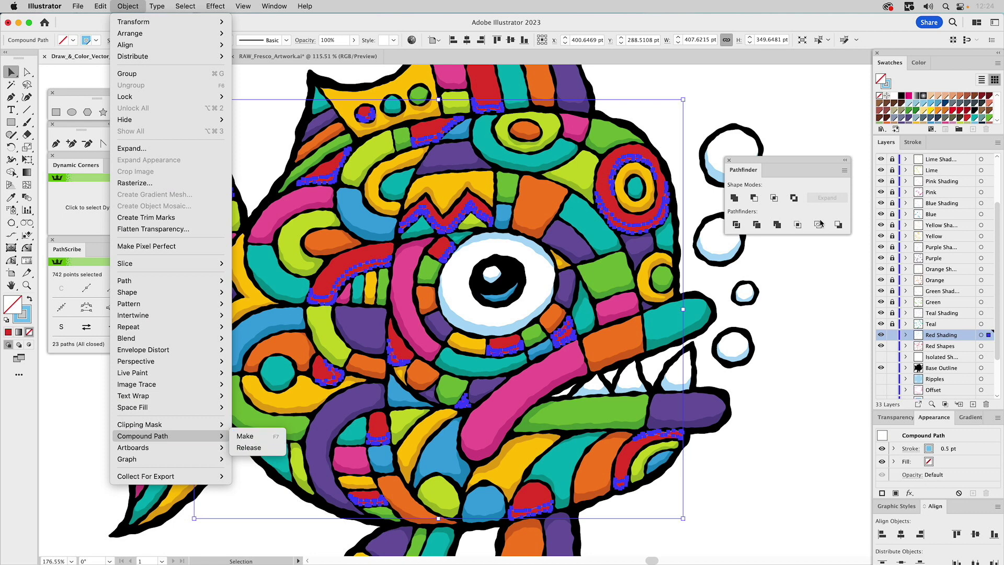
pyautogui.click(788, 258)
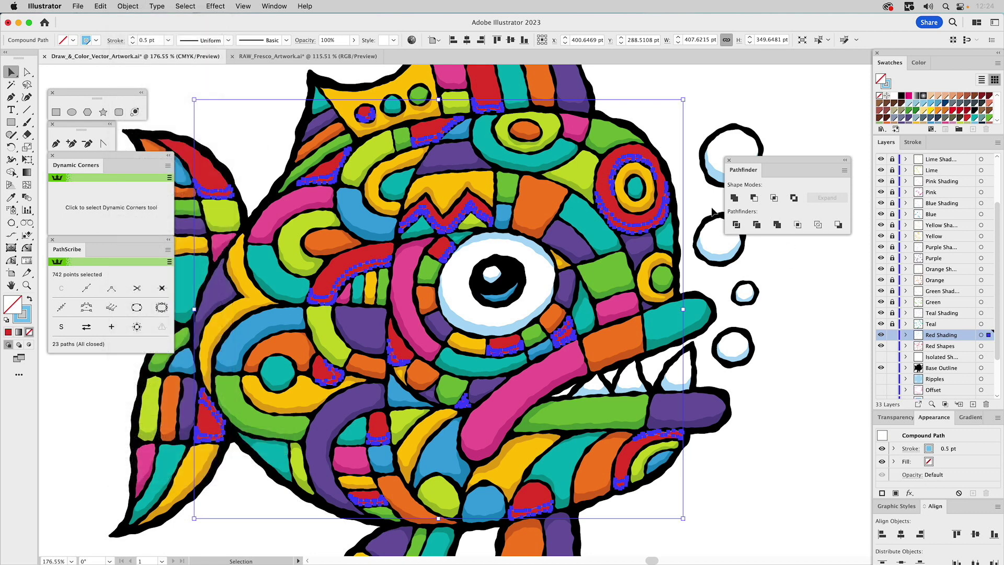
# Step: Remove the stroke from the red shading and fill it with the C=5 M=45 Y=44 K=15 swatch
pyautogui.click(889, 85)
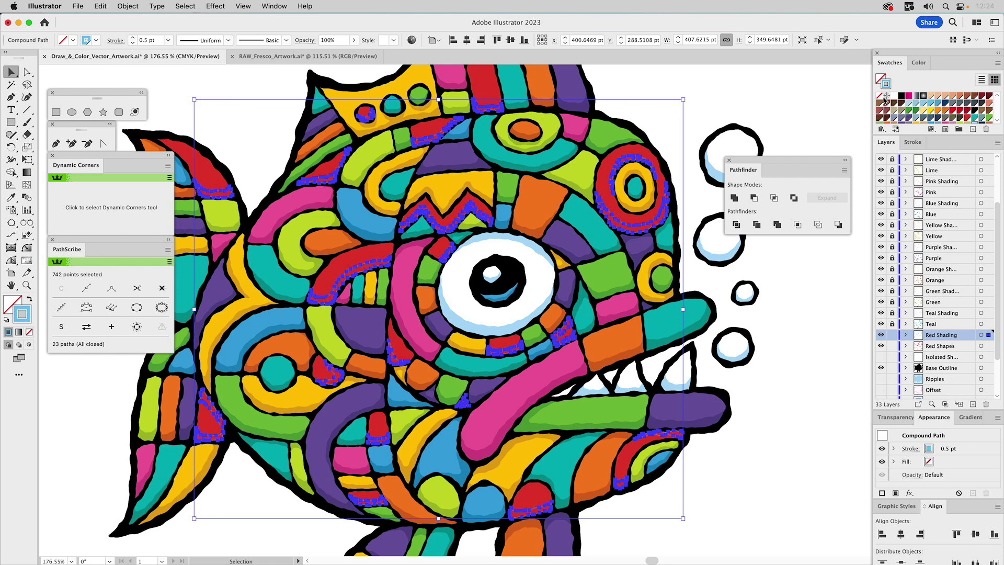
pyautogui.click(880, 95)
pyautogui.click(882, 79)
pyautogui.scroll(-3, 936, 109)
pyautogui.click(988, 118)
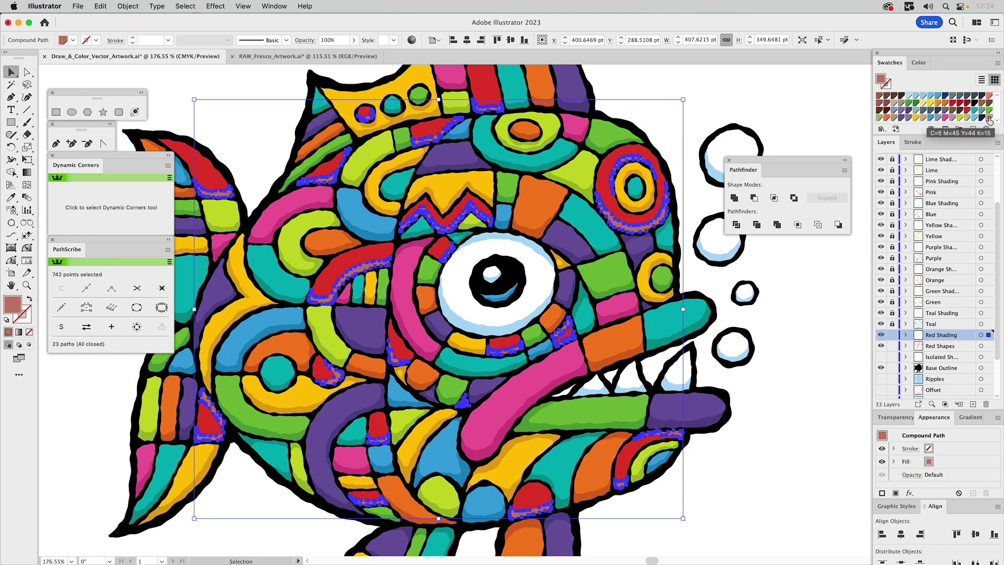
# Step: Set the red shading to 70% opacity with the Multiply blend mode and deselect it
pyautogui.click(896, 418)
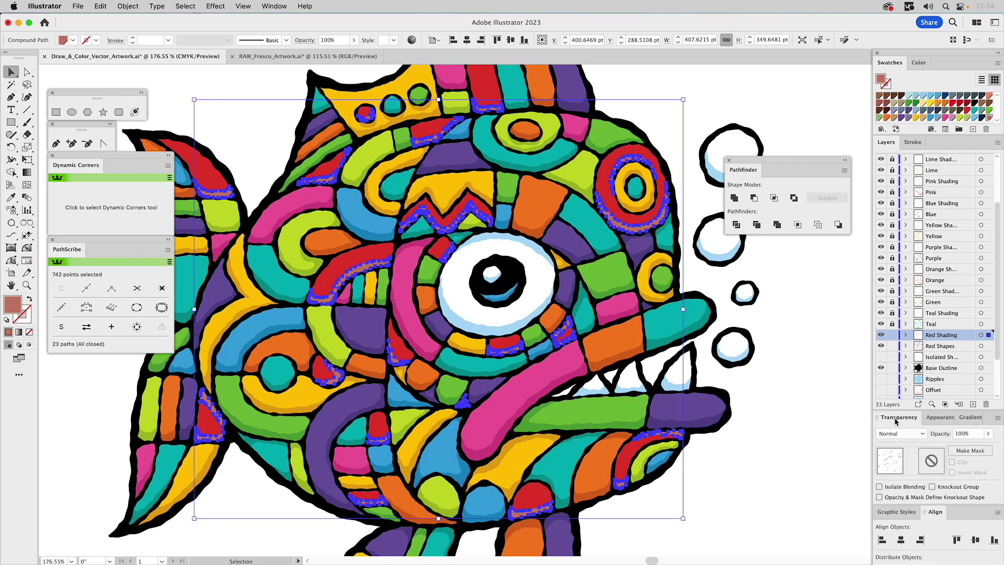
pyautogui.click(955, 434)
pyautogui.write('70')
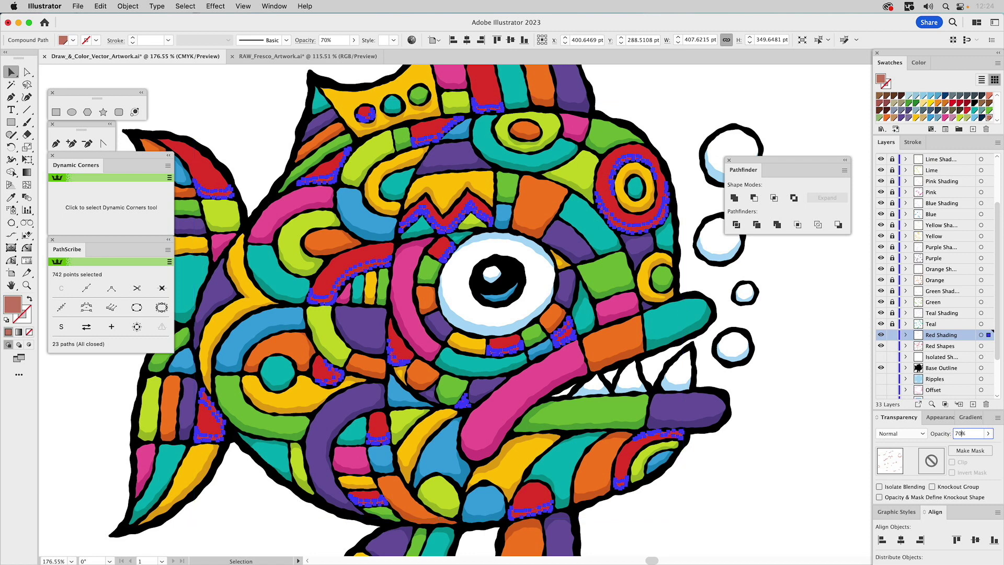
pyautogui.press('Return')
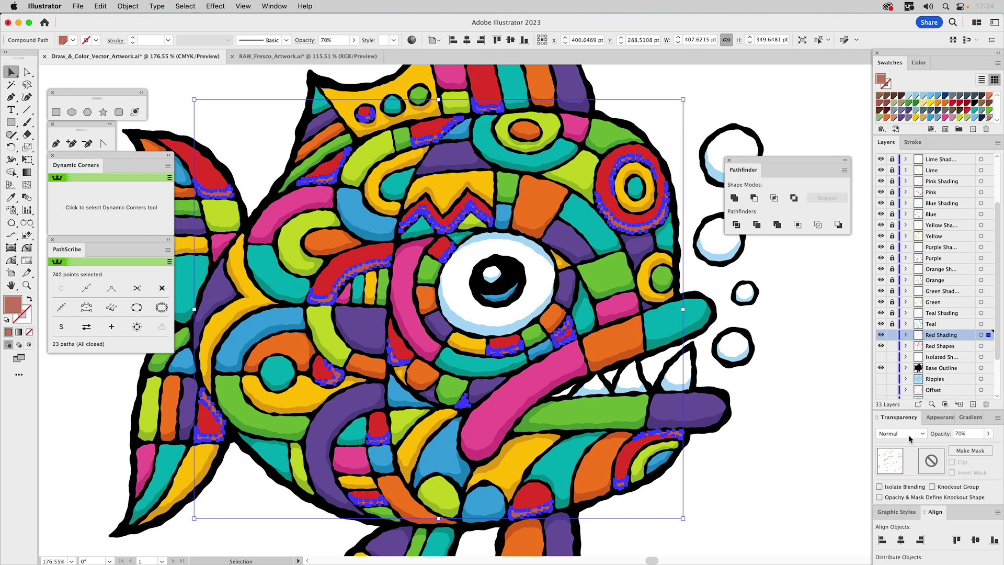
pyautogui.click(912, 434)
pyautogui.click(912, 262)
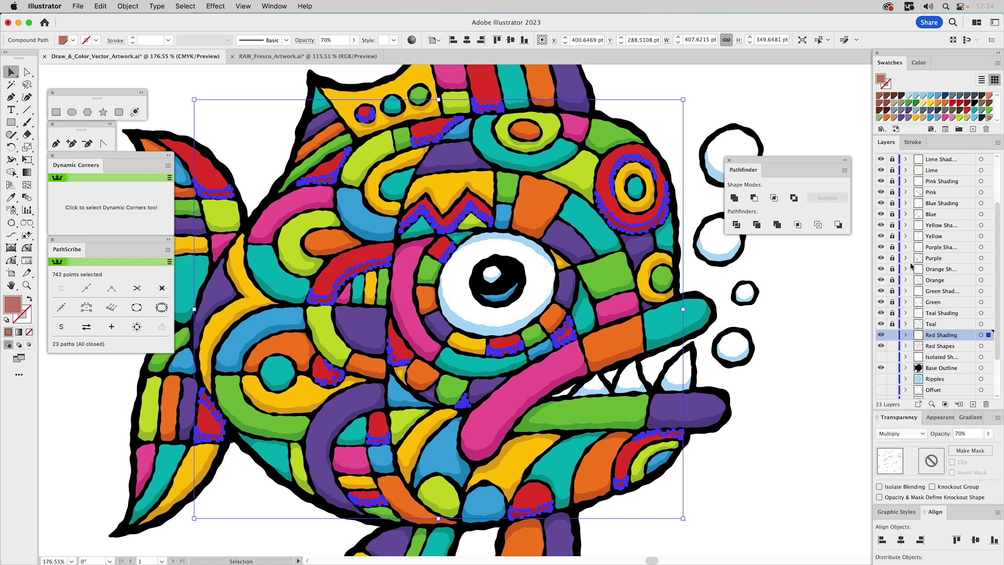
pyautogui.click(814, 283)
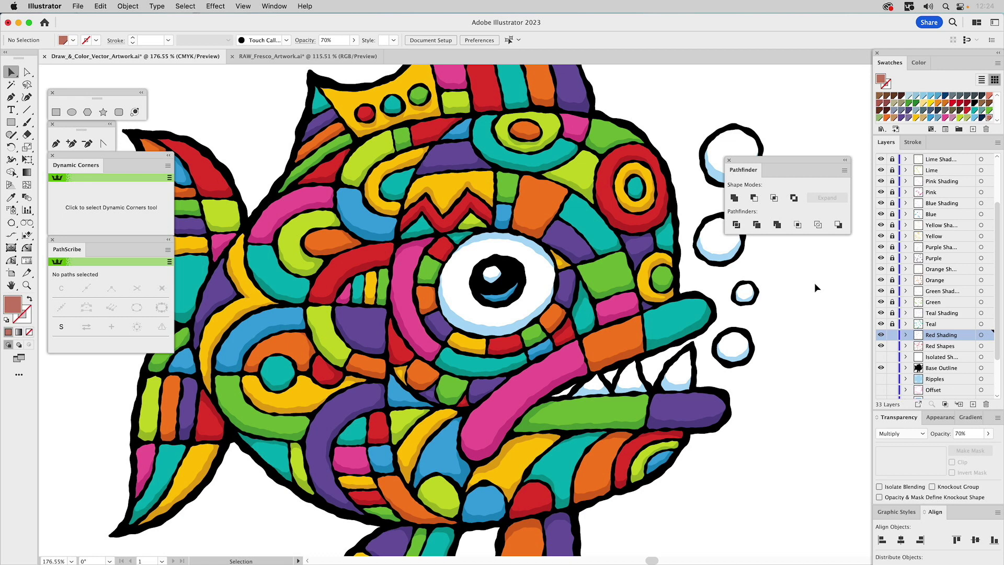
pyautogui.press('super+0')
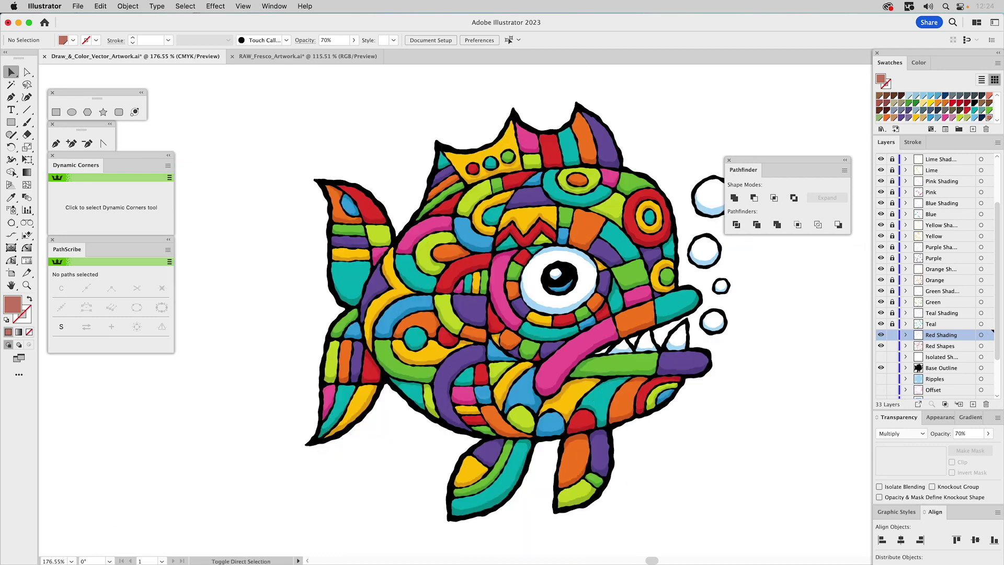
pyautogui.moveTo(798, 283); pyautogui.dragTo(720, 277)
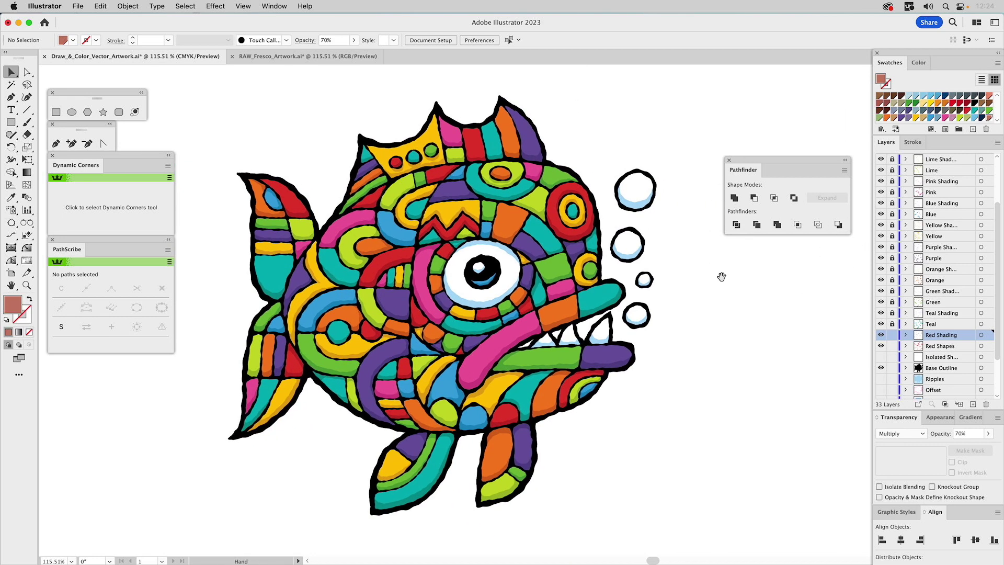
# Step: Show the Highlight layer over the coloured fish
pyautogui.scroll(3, 912, 185)
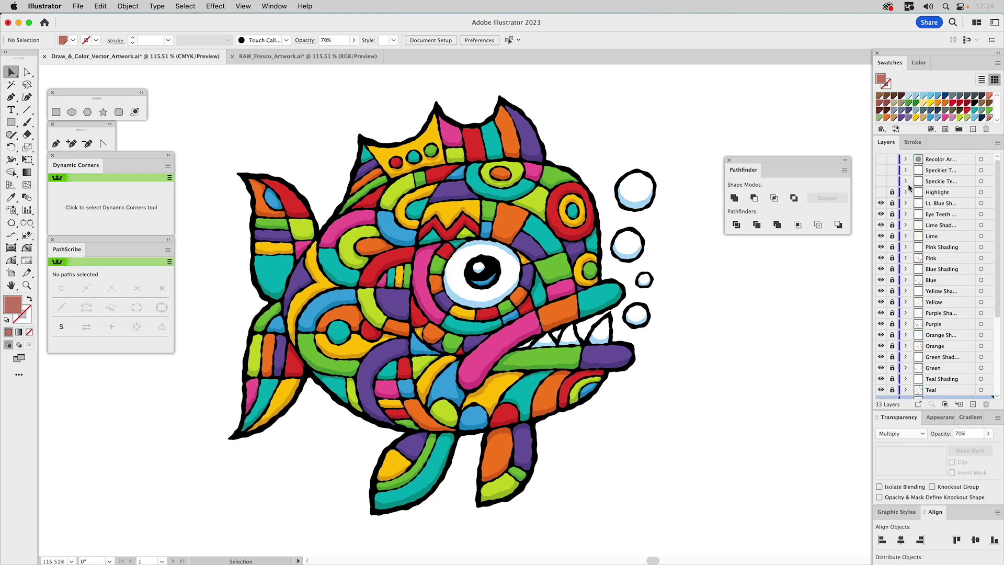
pyautogui.click(881, 193)
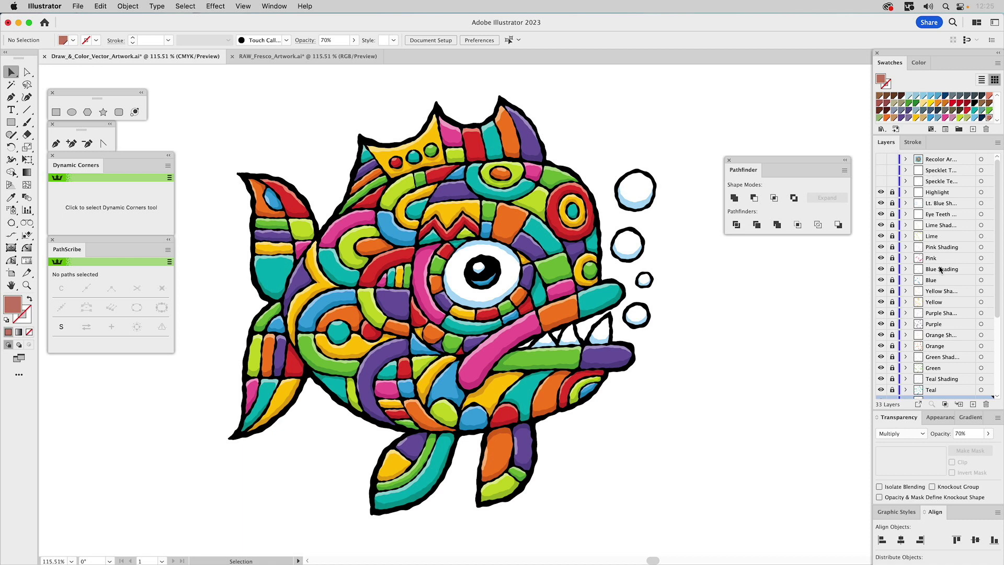
pyautogui.scroll(-5, 939, 267)
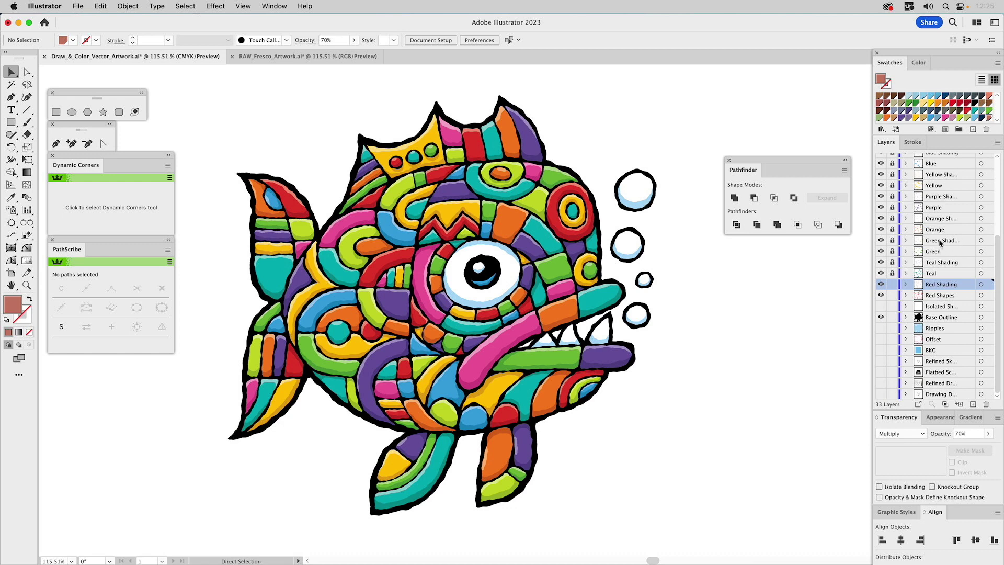
# Step: Dock the floating Pathfinder together with Graphic Styles and Align, and bring the layer list back into view
pyautogui.press('super+0')
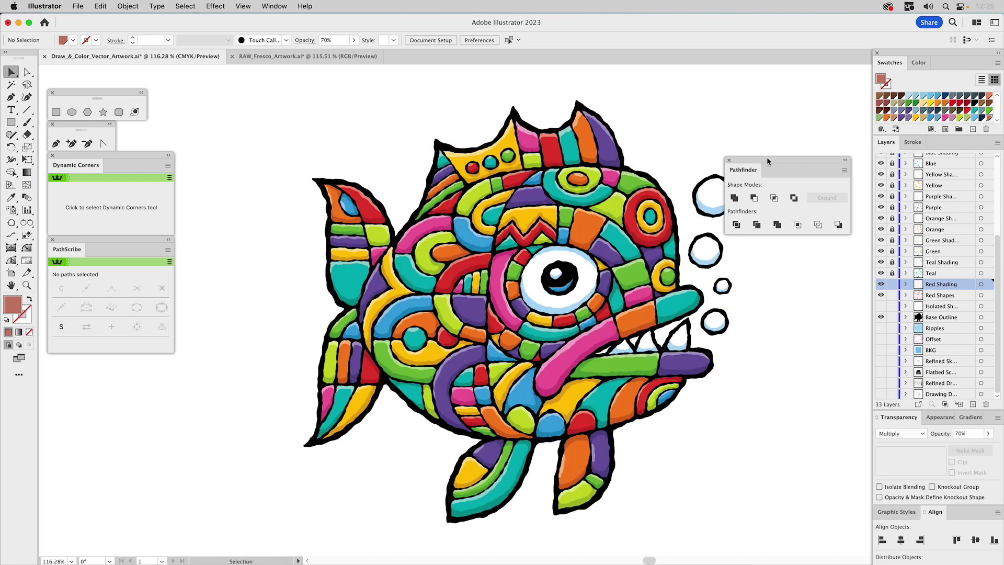
pyautogui.moveTo(740, 171)
pyautogui.mouseDown()
pyautogui.moveTo(960, 156)
pyautogui.moveTo(958, 146)
pyautogui.moveTo(921, 220)
pyautogui.moveTo(893, 340)
pyautogui.moveTo(884, 306)
pyautogui.mouseUp()
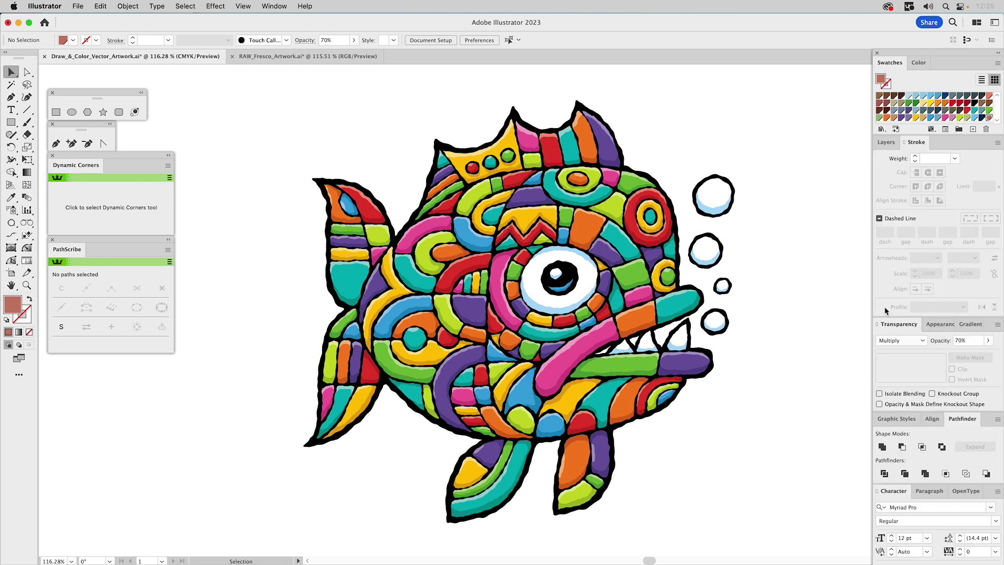
pyautogui.click(886, 143)
# Step: Show the BKG and Offset layers behind the fish artwork
pyautogui.scroll(-5, 922, 274)
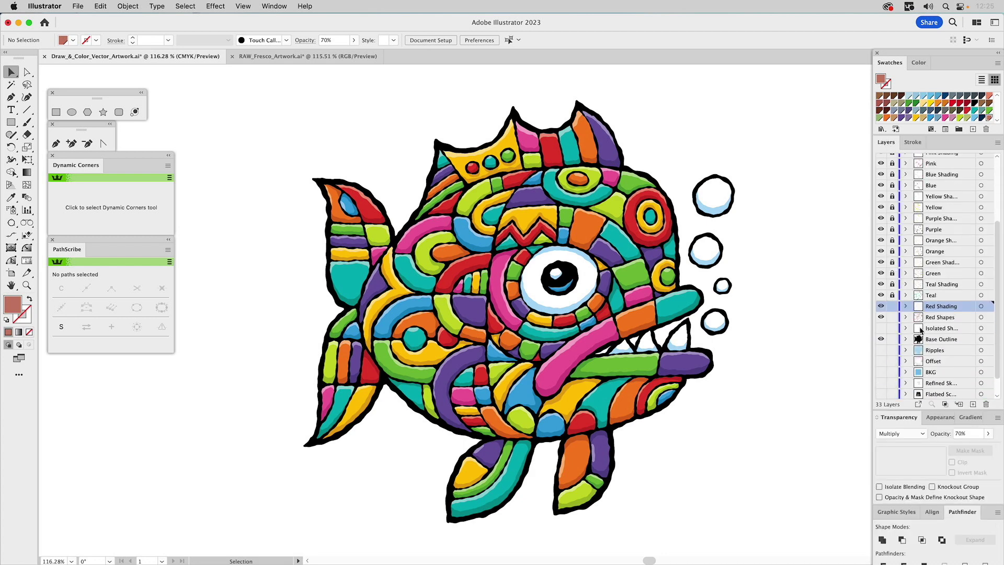
pyautogui.click(881, 372)
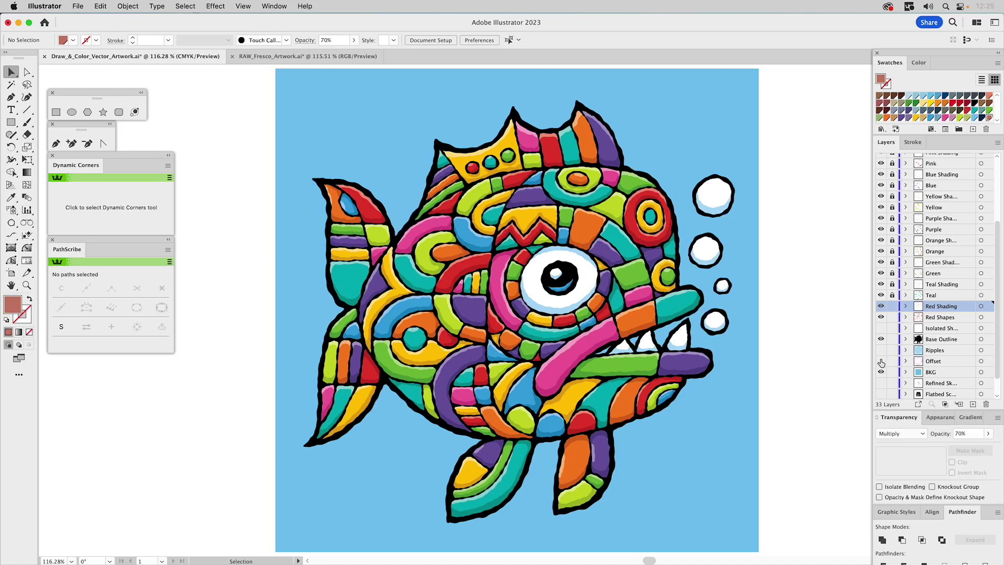
pyautogui.click(881, 362)
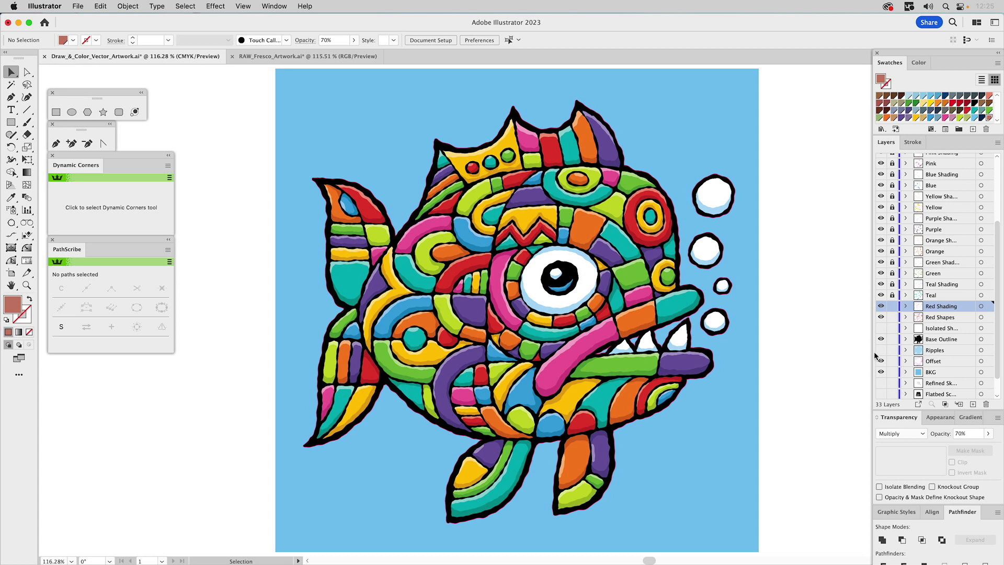
# Step: Offset the fish and bubble outlines on the Offset layer by 20 pt with Round joins, and deselect the result
pyautogui.click(982, 362)
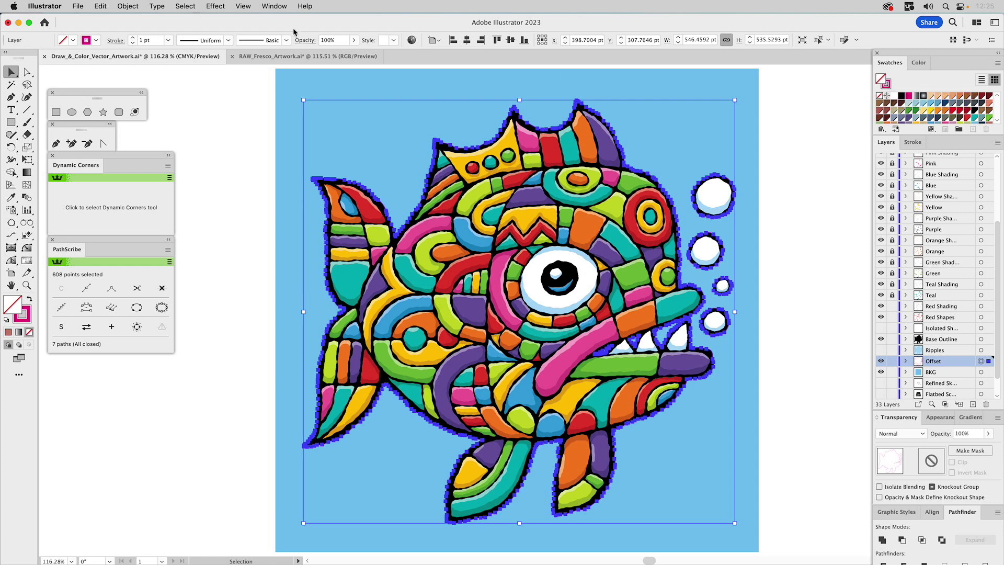
pyautogui.click(128, 6)
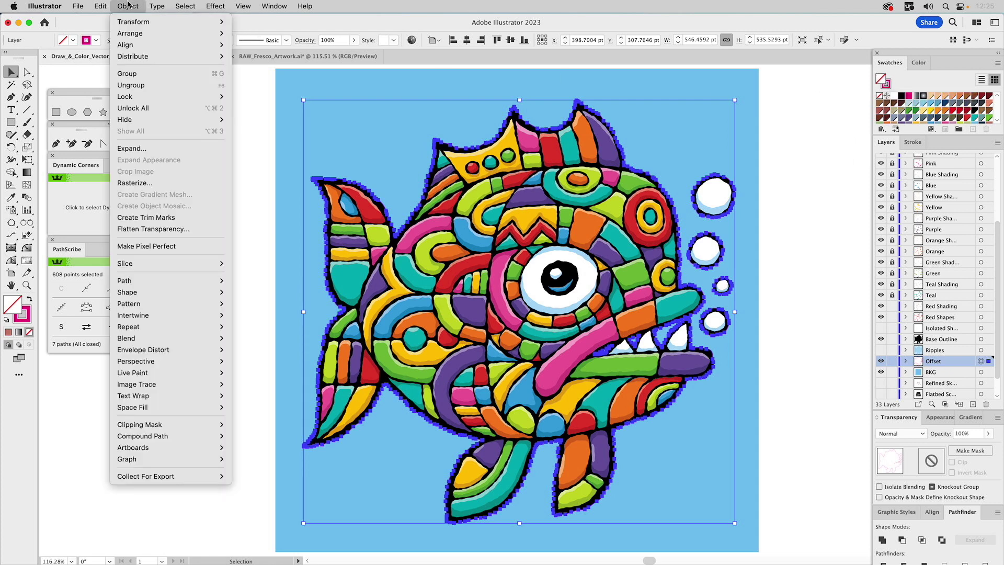
pyautogui.moveTo(143, 285)
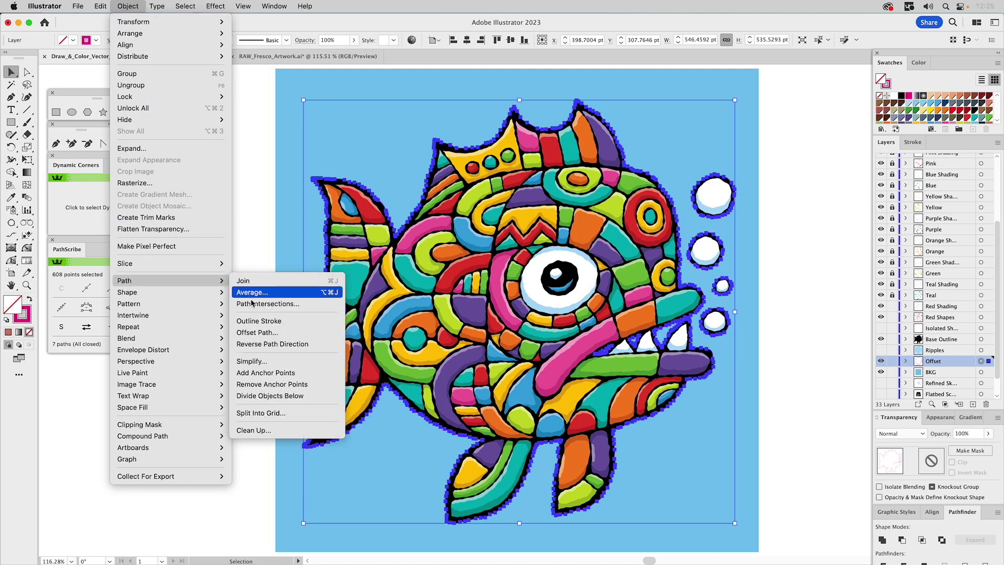
pyautogui.click(251, 333)
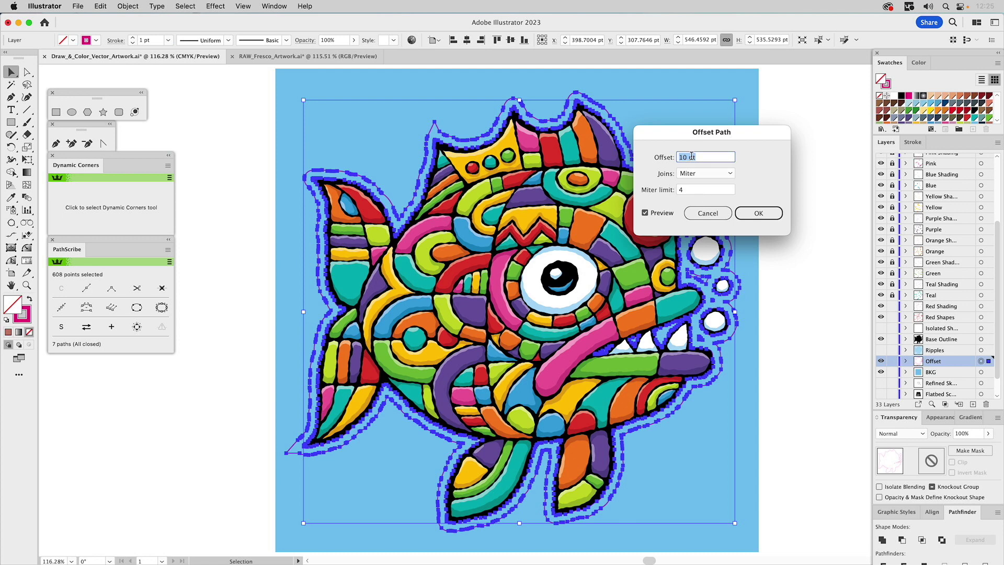
pyautogui.click(693, 175)
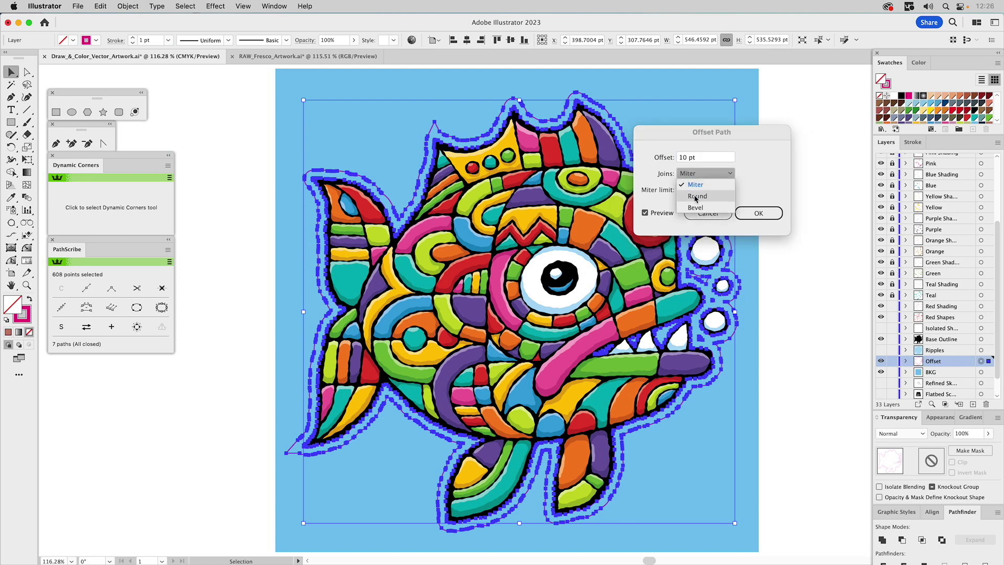
pyautogui.click(696, 197)
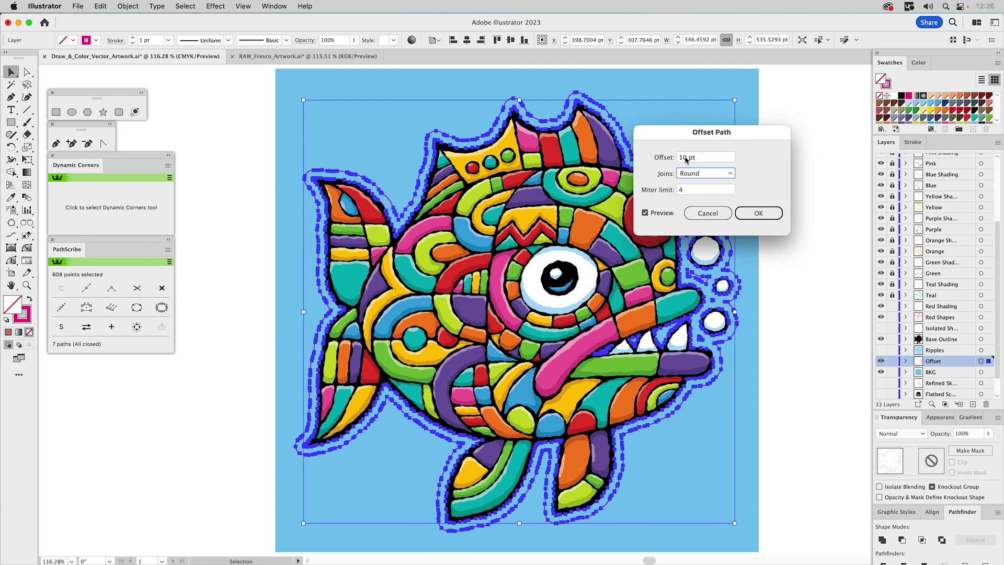
pyautogui.doubleClick(685, 158)
pyautogui.write('20')
pyautogui.click(747, 214)
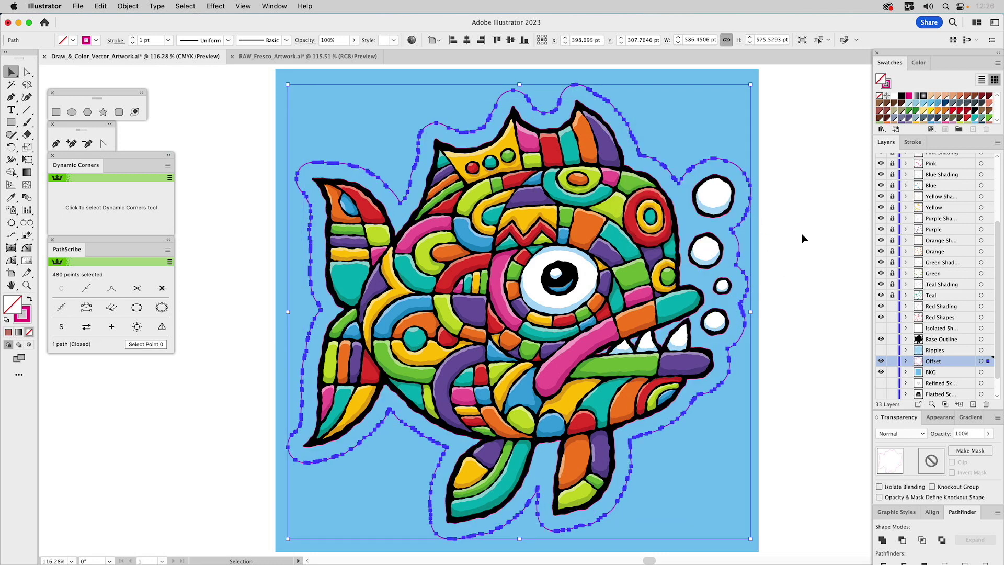
pyautogui.click(802, 233)
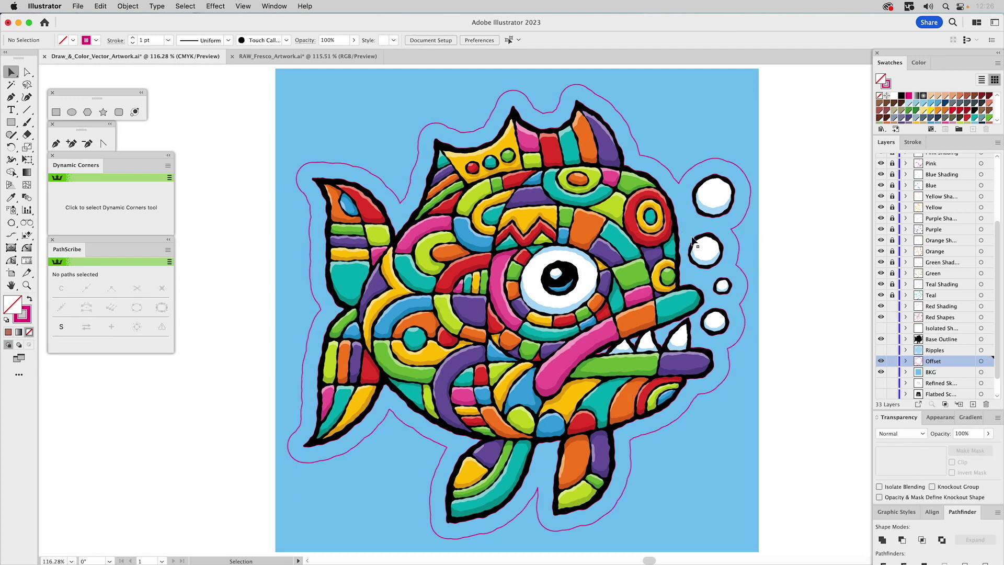
# Step: Single out the outer offset path from the original outline and sample the blue background fill onto it
pyautogui.click(981, 361)
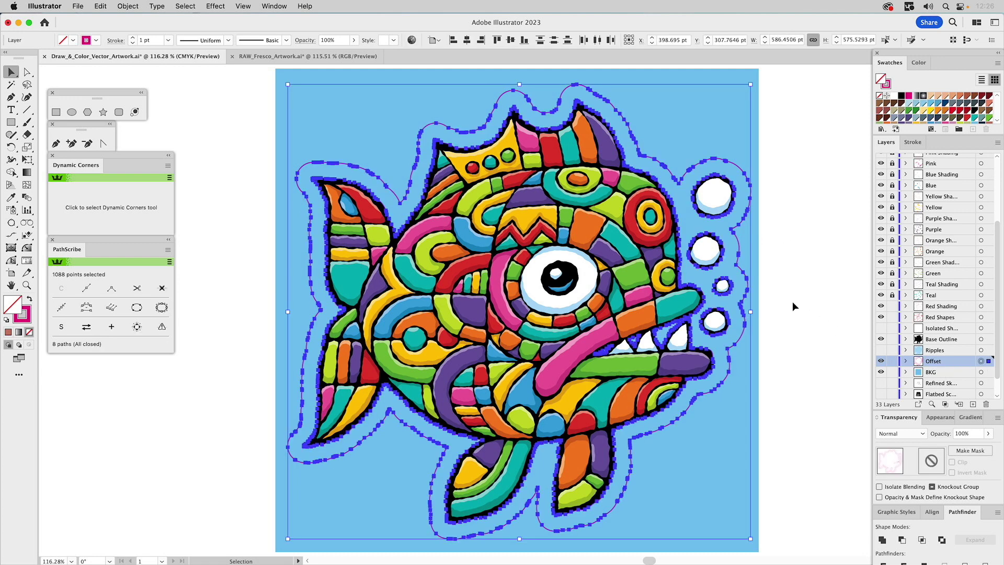
pyautogui.keyDown('shift'); pyautogui.click(739, 268); pyautogui.keyUp('shift')
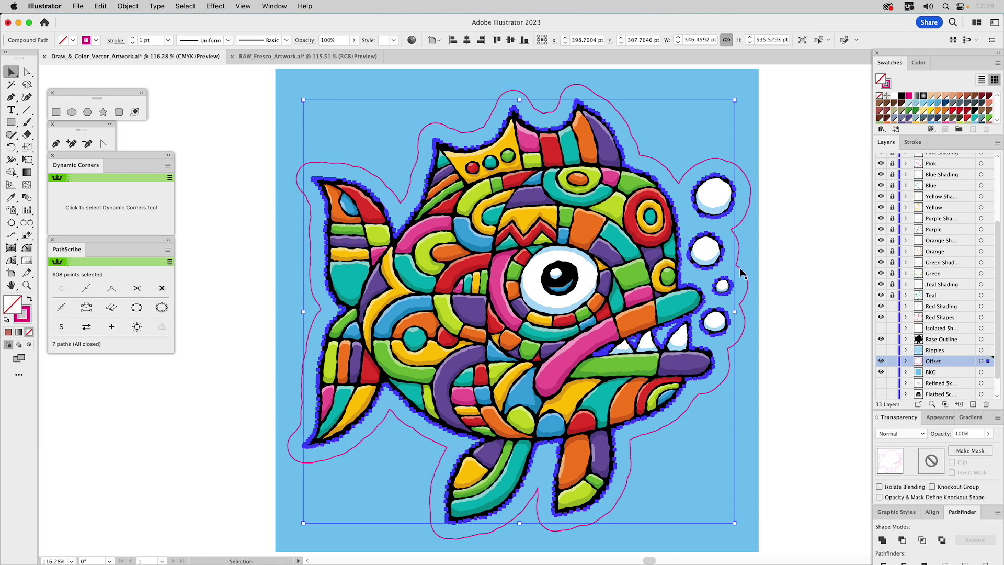
pyautogui.press('super+shift+a')
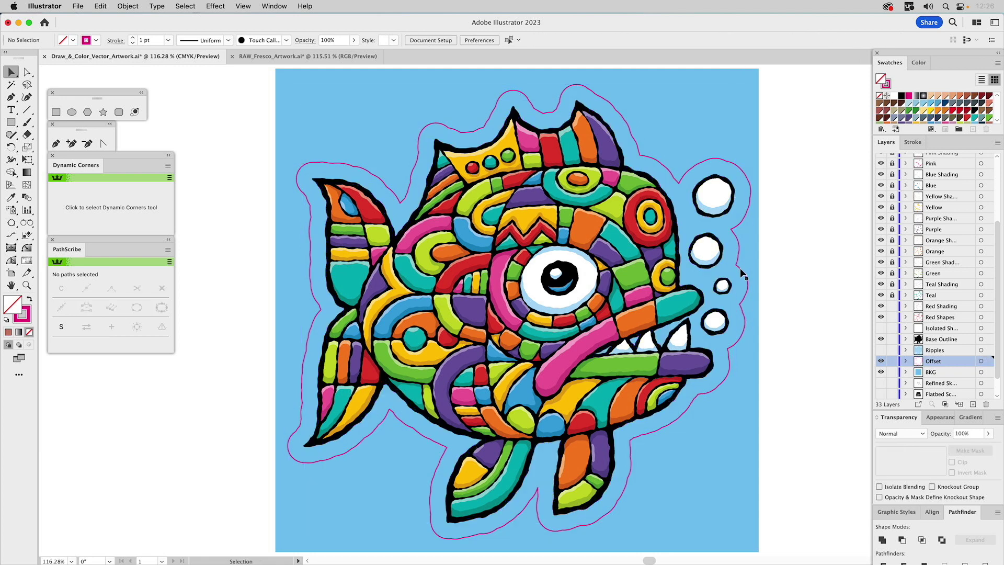
pyautogui.click(740, 268)
pyautogui.press('i')
pyautogui.click(711, 135)
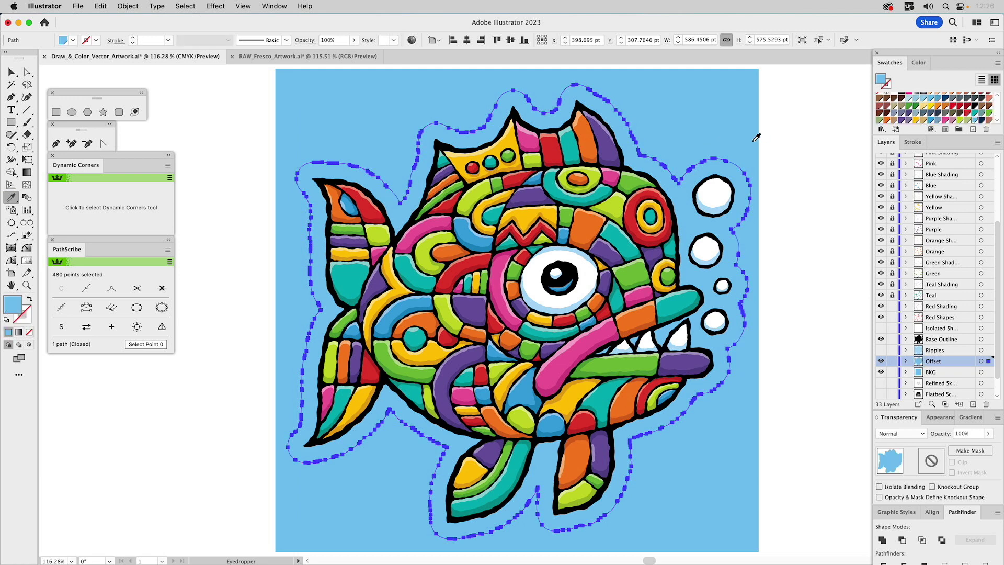
# Step: Lighten the offset shape's blue fill to a 60% tint and deselect it
pyautogui.click(918, 63)
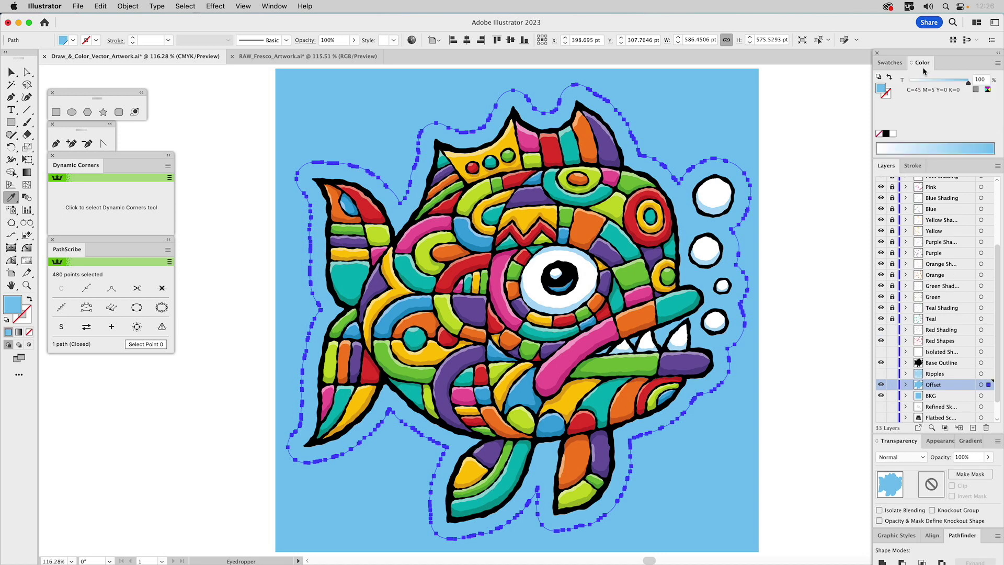
pyautogui.click(950, 81)
pyautogui.moveTo(950, 83); pyautogui.dragTo(946, 83)
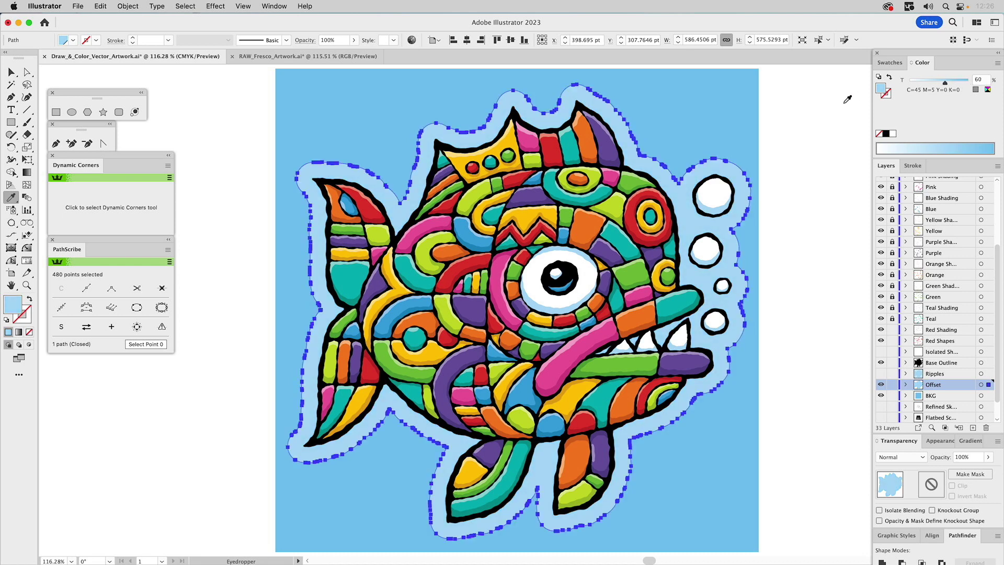
pyautogui.keyDown('super'); pyautogui.click(822, 104); pyautogui.keyUp('super')
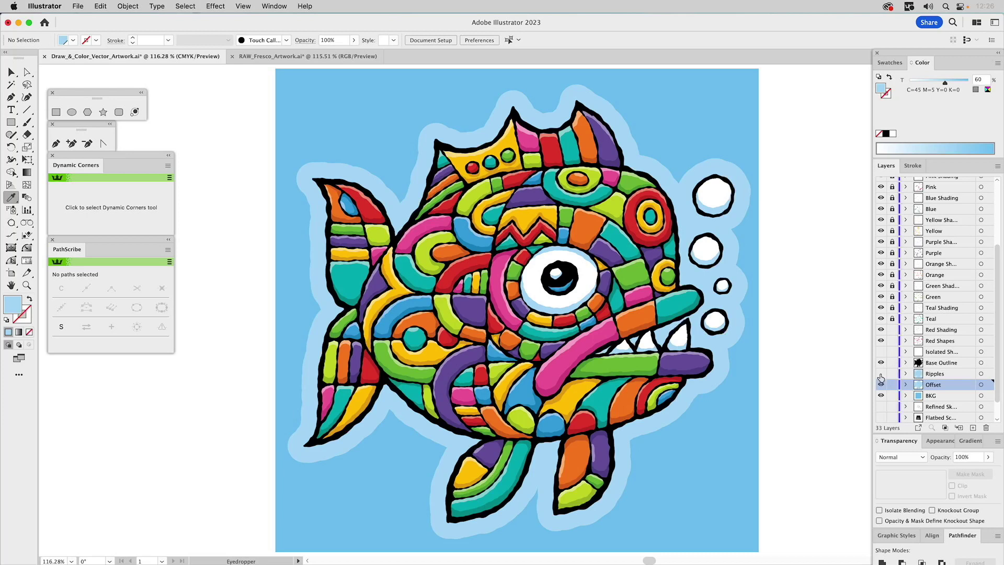
# Step: Show the Ripples layer behind the fish and the black speckle texture layer above the Highlight layer
pyautogui.click(880, 374)
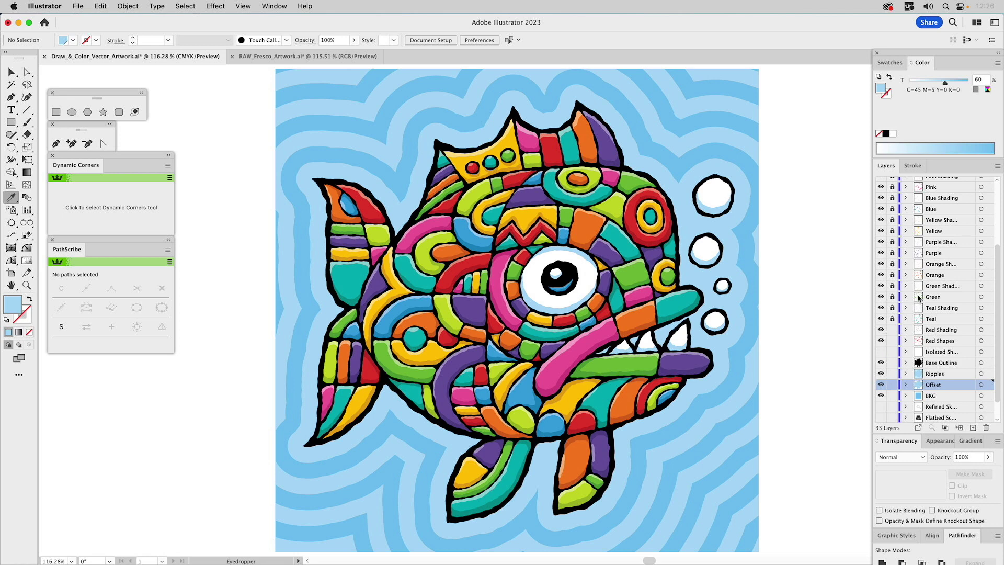
pyautogui.scroll(4, 919, 277)
pyautogui.scroll(-5, 919, 277)
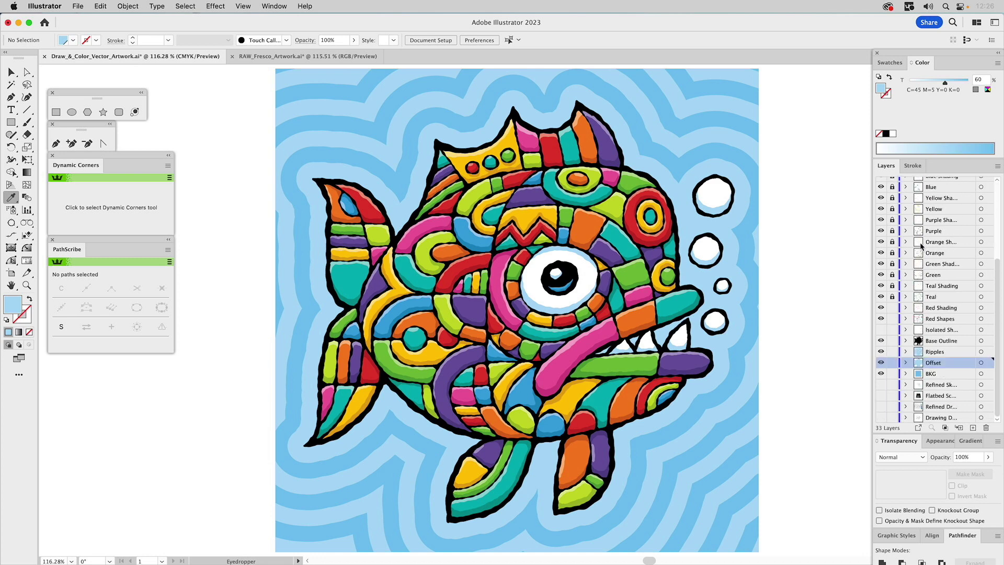
pyautogui.scroll(1, 922, 251)
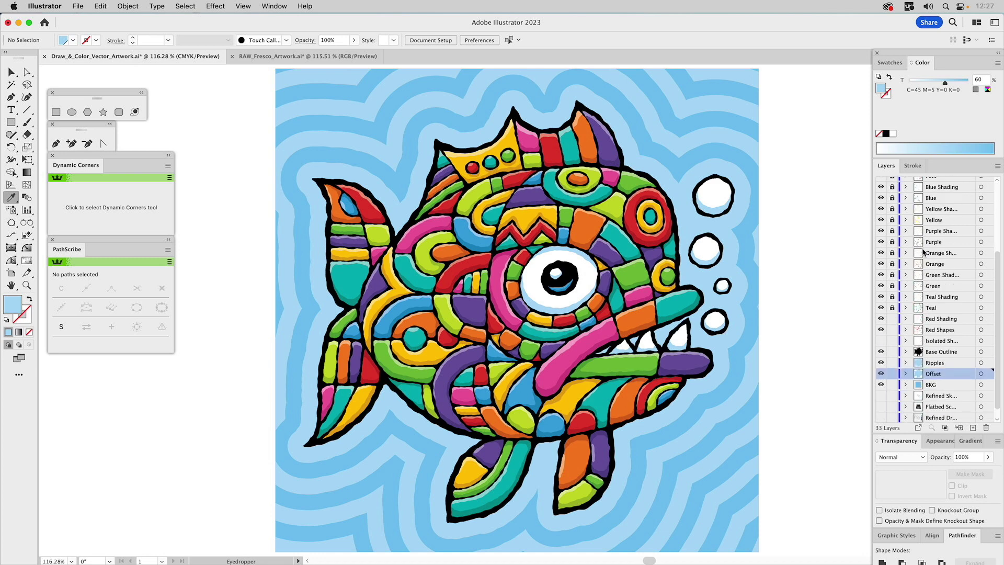
pyautogui.scroll(5, 923, 253)
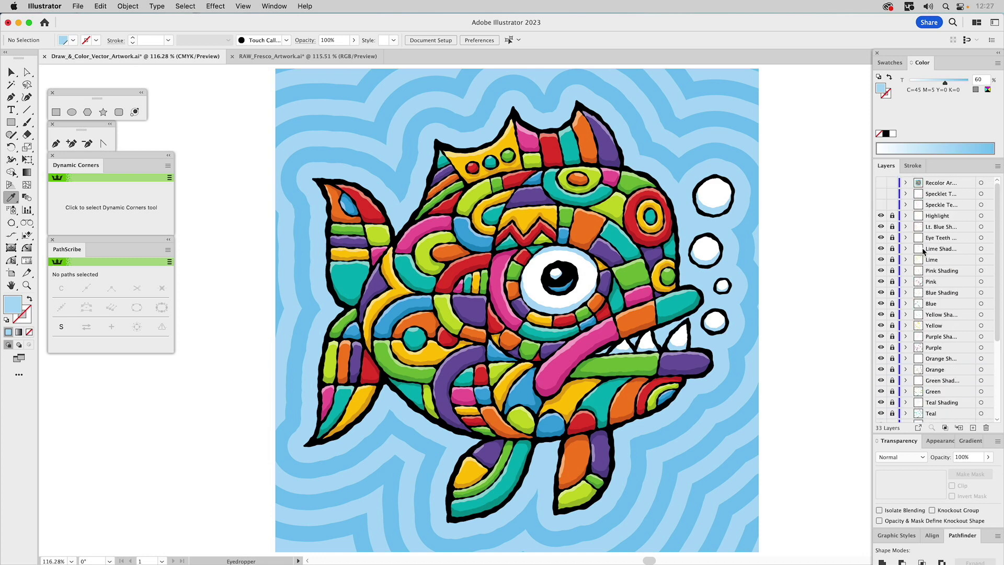
pyautogui.click(879, 207)
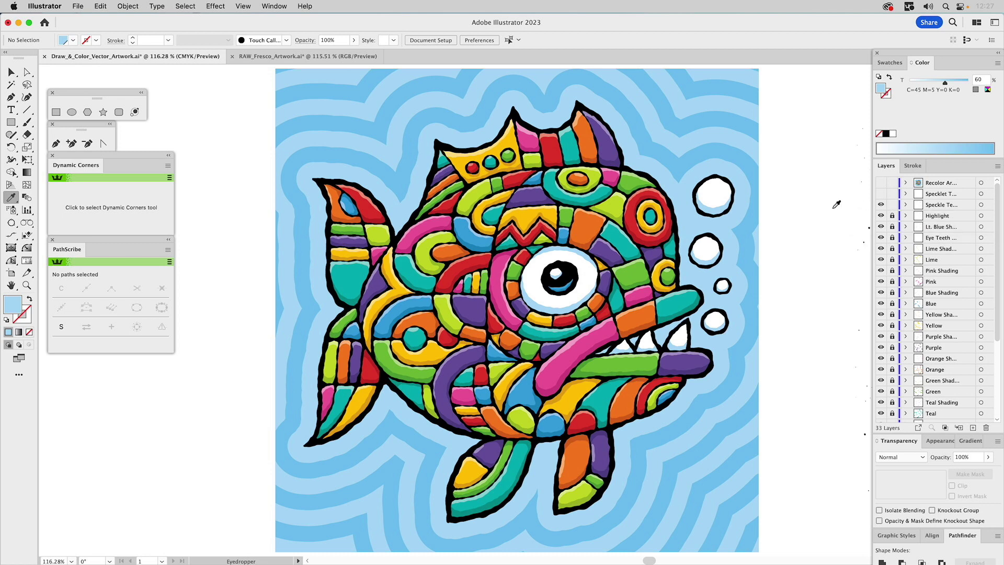
# Step: Select the linked Speckle_Texture1.tif image beside the artboard and align its horizontal center to the artboard
pyautogui.moveTo(830, 204); pyautogui.dragTo(229, 219)
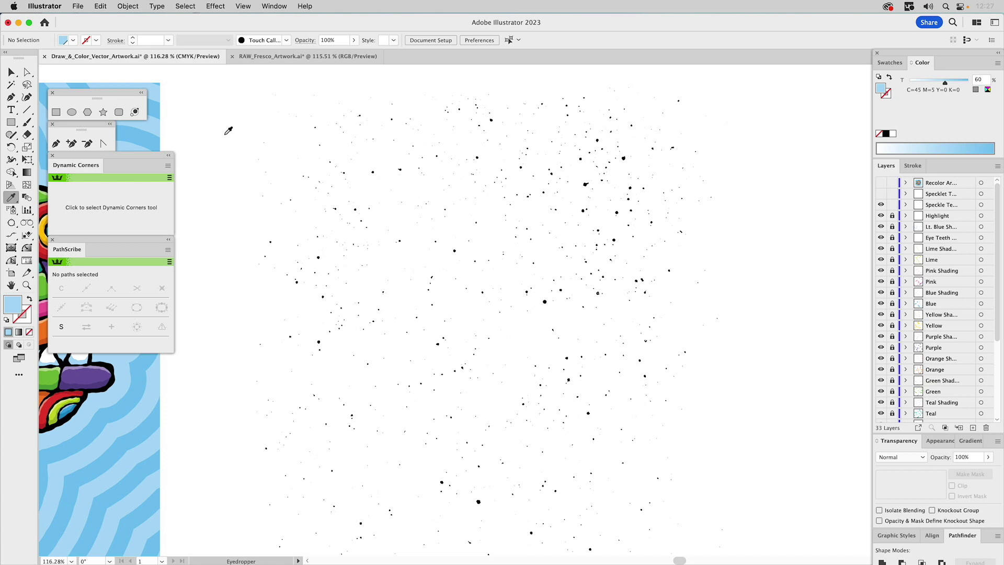
pyautogui.press('v')
pyautogui.moveTo(232, 136); pyautogui.dragTo(325, 213)
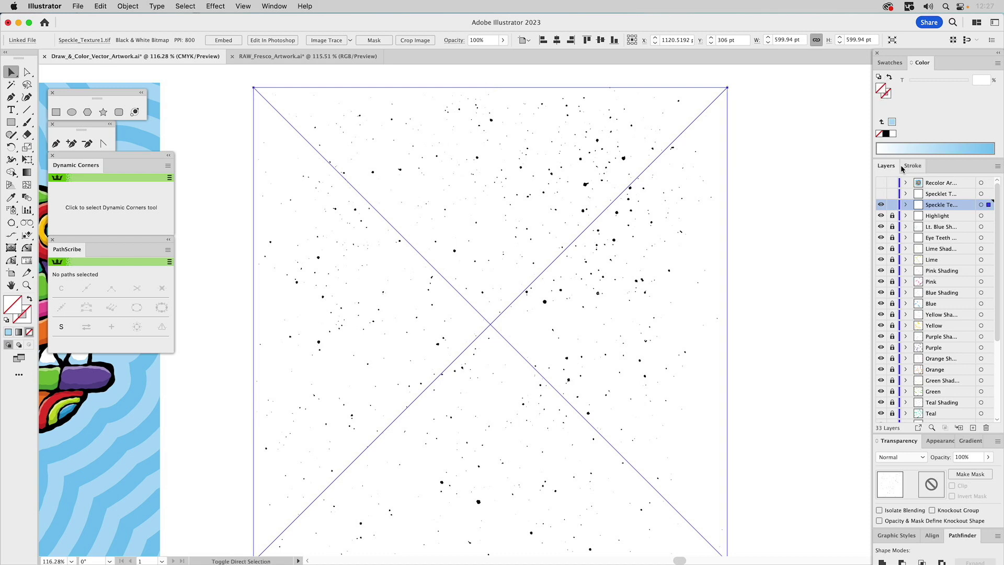
pyautogui.press('super+0')
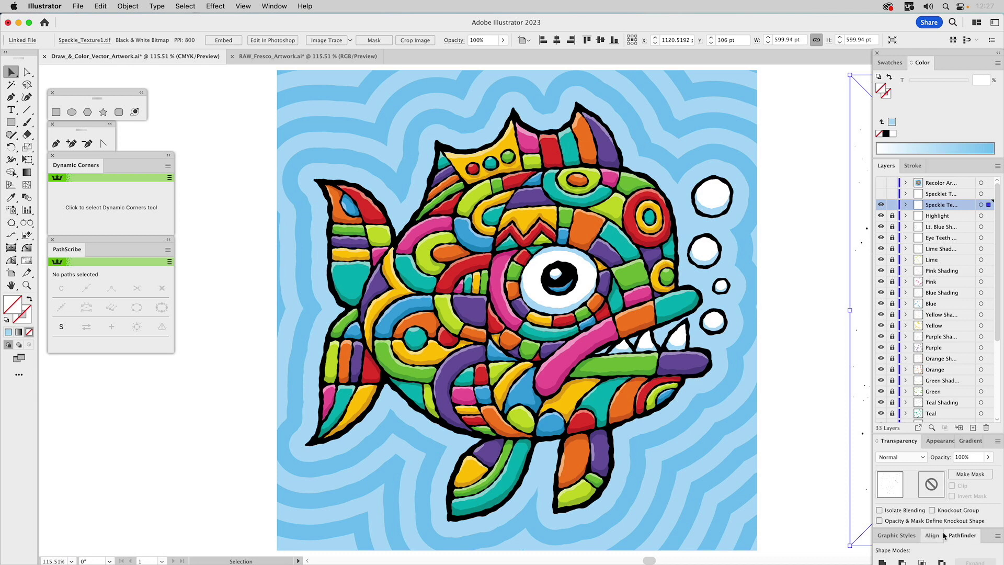
pyautogui.moveTo(926, 433); pyautogui.dragTo(927, 305)
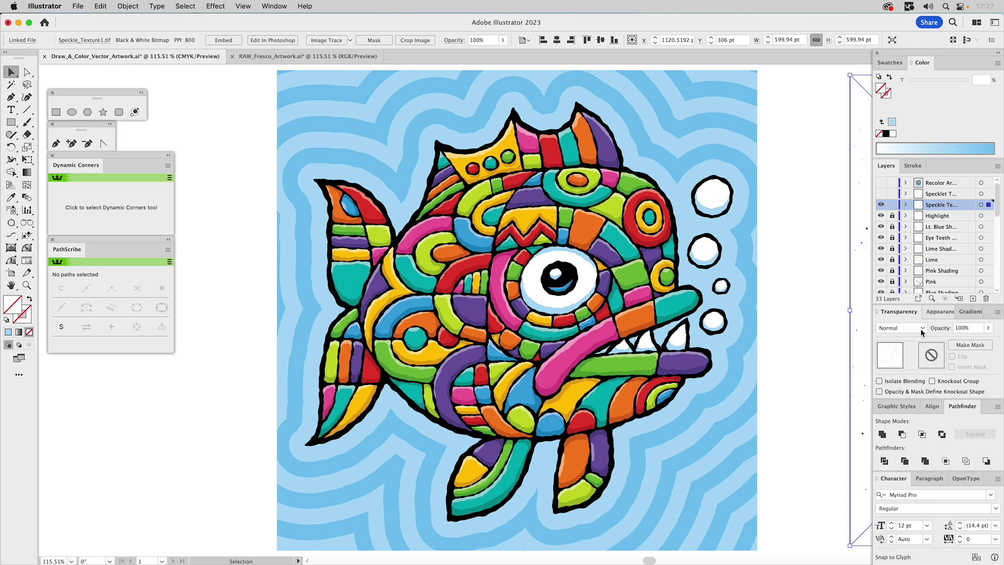
pyautogui.click(933, 406)
pyautogui.click(901, 433)
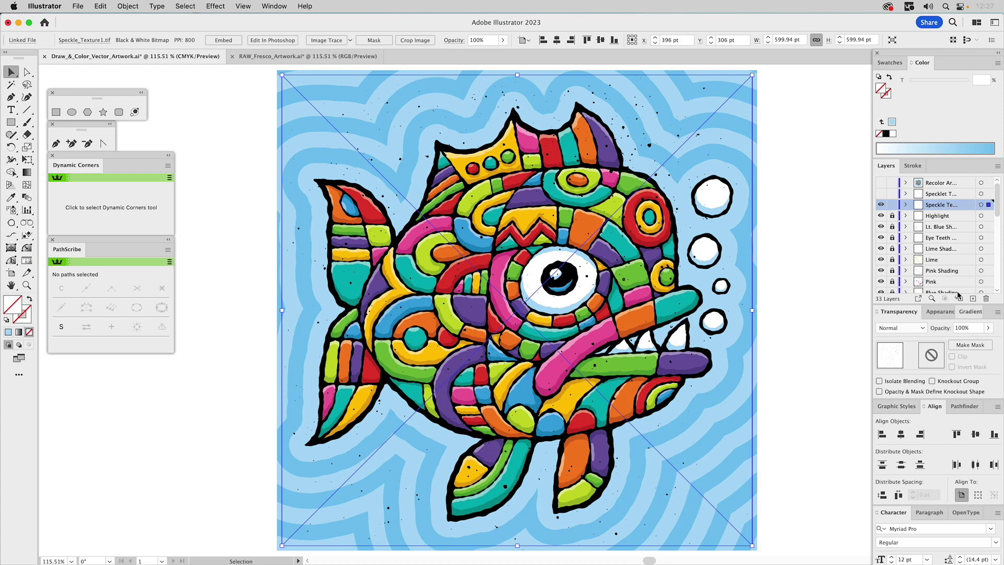
# Step: Display the document's colour swatches and hide the speckle texture layer
pyautogui.click(895, 63)
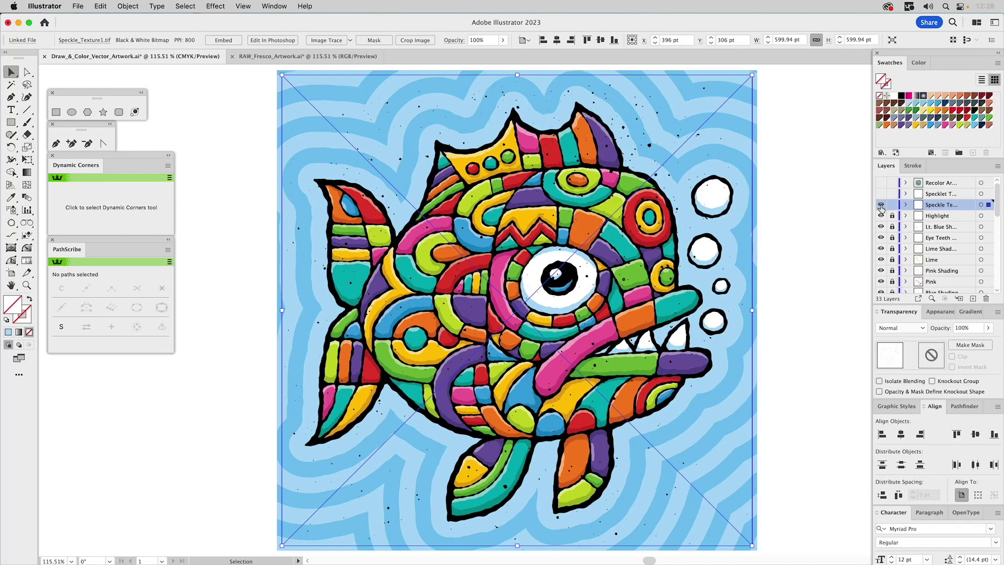
pyautogui.click(880, 206)
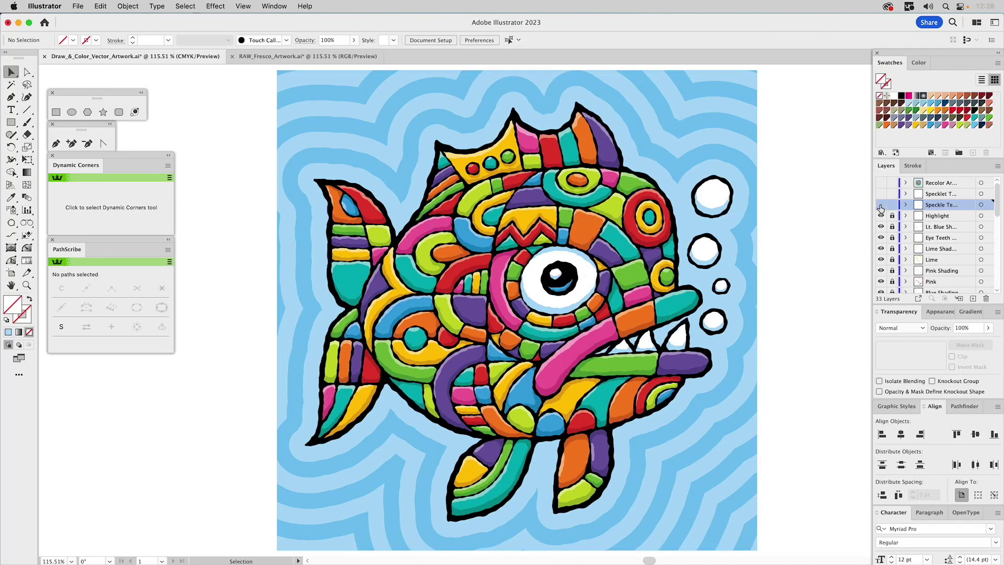
# Step: Try dark slate, purple and mid navy swatches as the fill of the fish's base outline
pyautogui.click(641, 176)
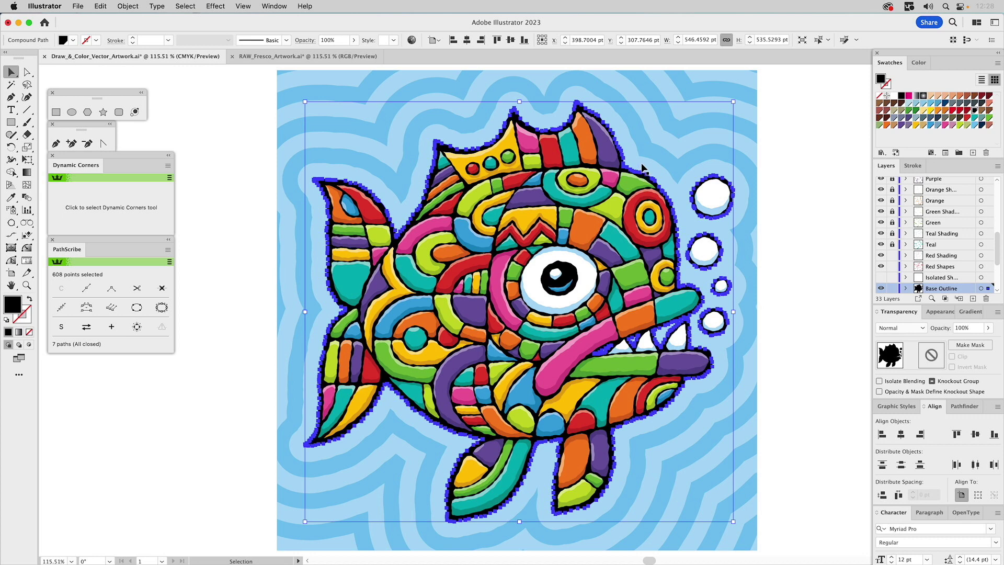
pyautogui.click(939, 120)
pyautogui.click(812, 137)
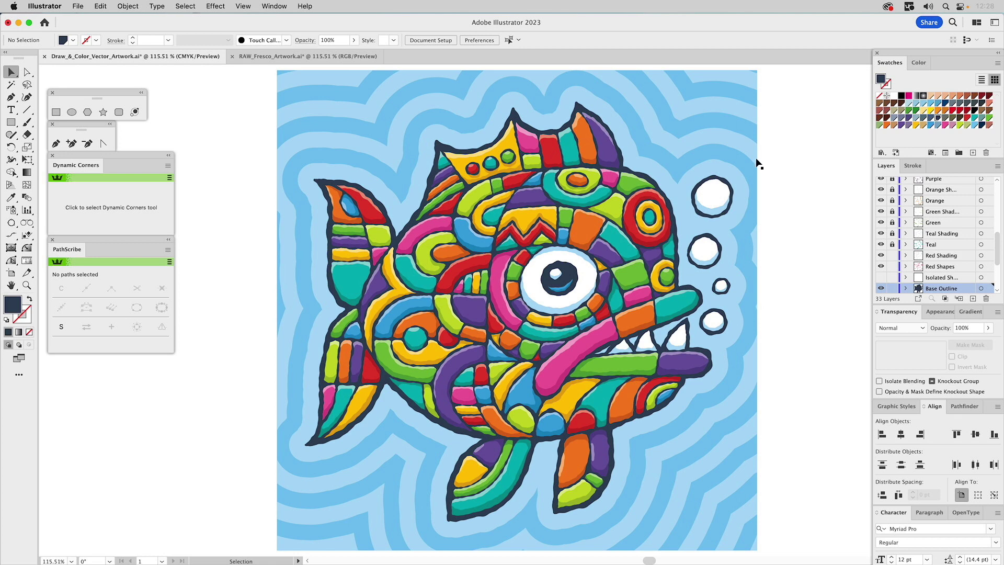
pyautogui.click(648, 179)
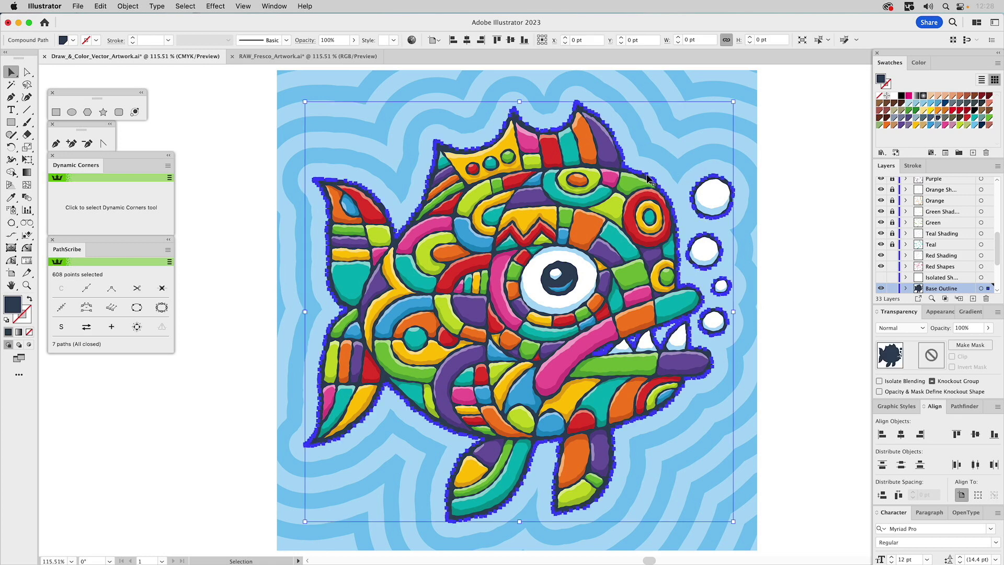
pyautogui.click(909, 119)
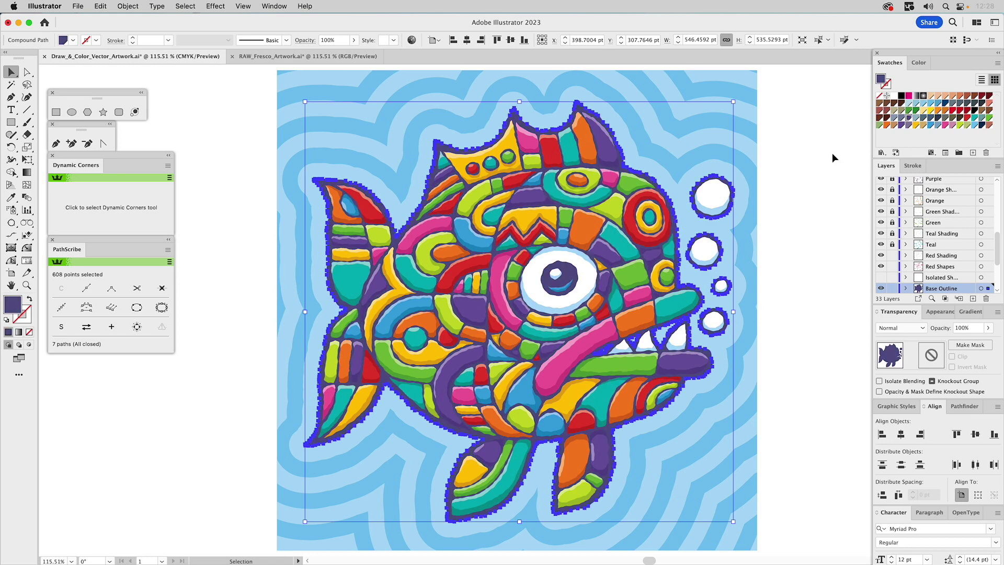
pyautogui.click(813, 151)
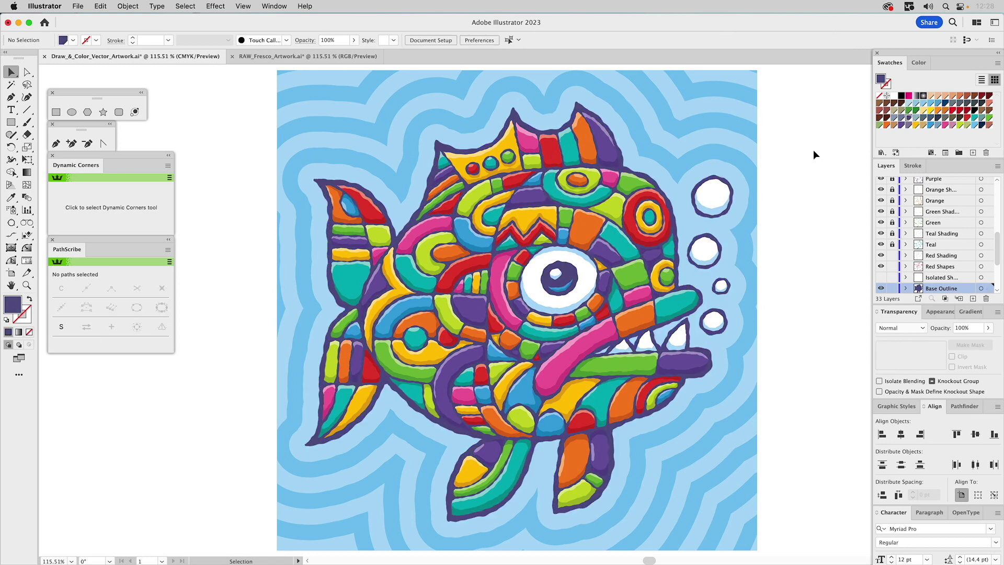
pyautogui.click(647, 173)
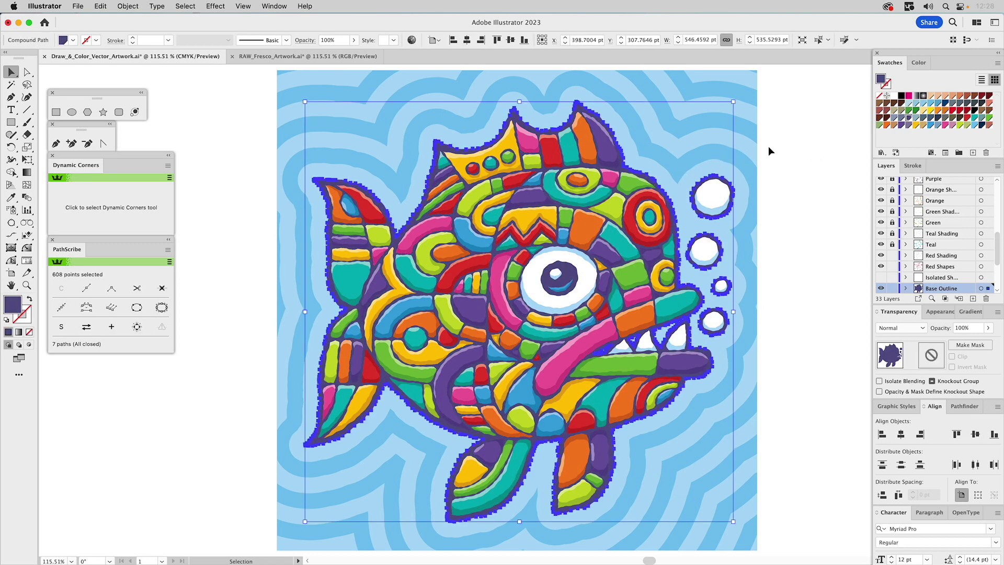
pyautogui.click(944, 104)
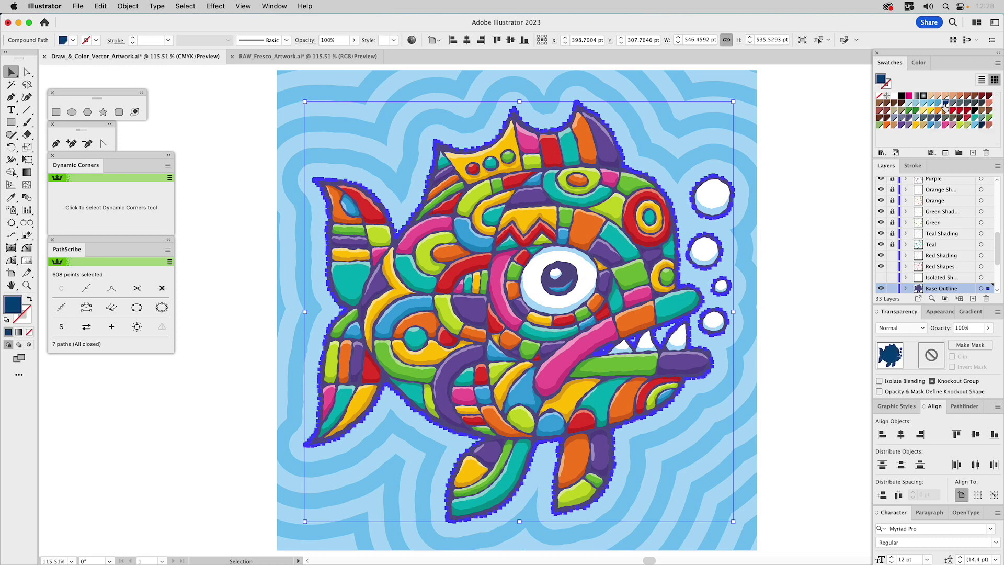
pyautogui.click(816, 129)
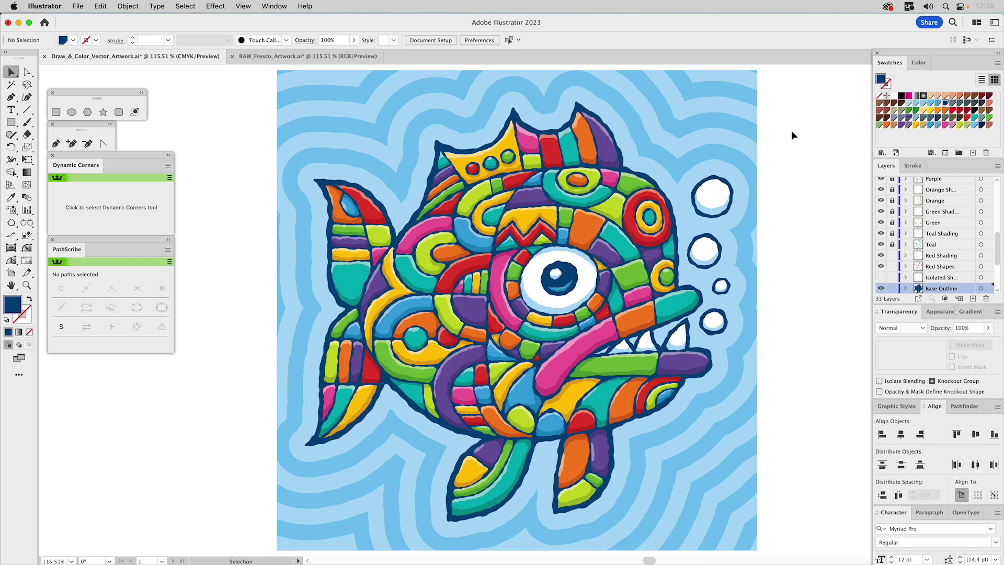
# Step: Fill the fish's base outline with the very dark navy blue swatch and deselect it
pyautogui.click(633, 174)
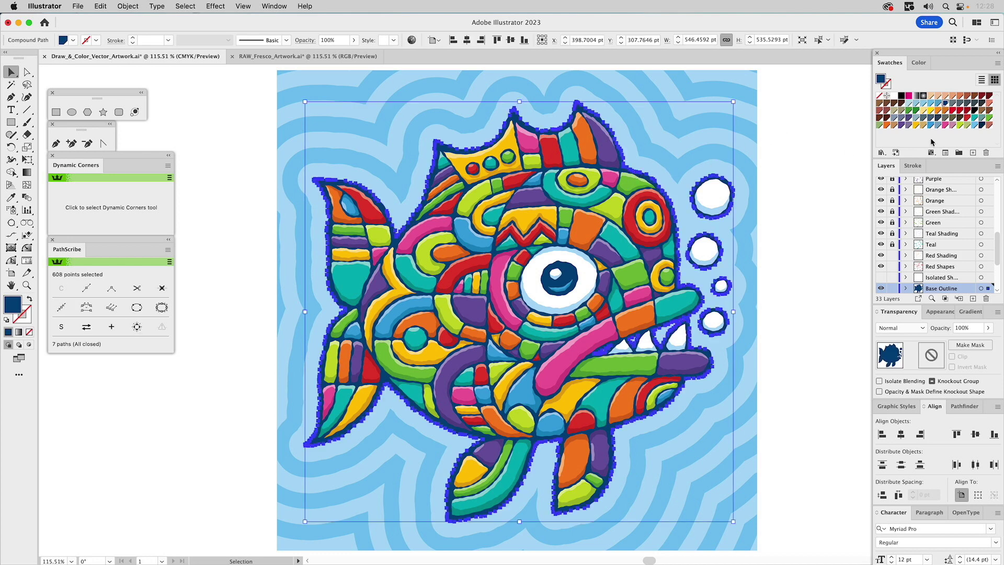
pyautogui.click(981, 127)
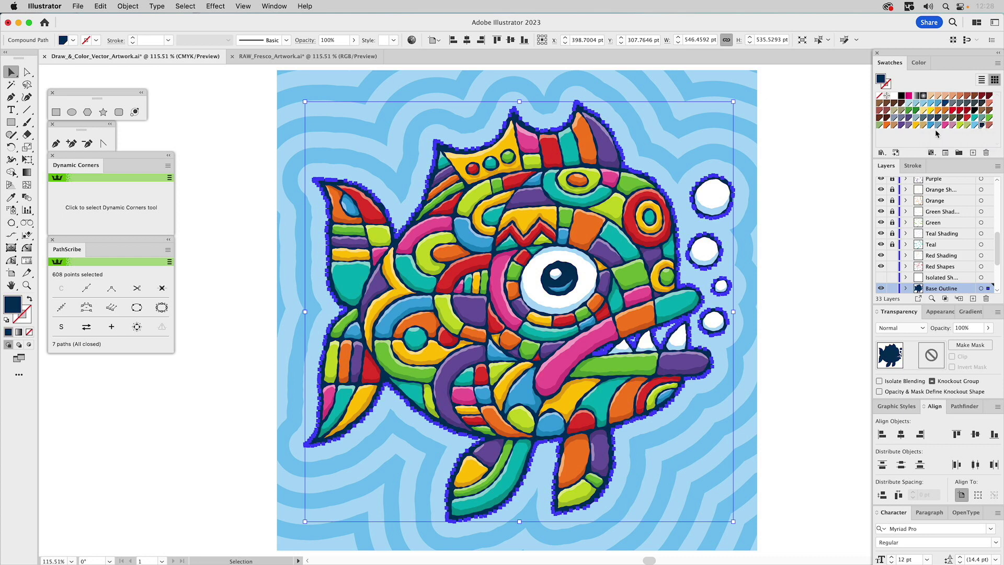
pyautogui.click(844, 123)
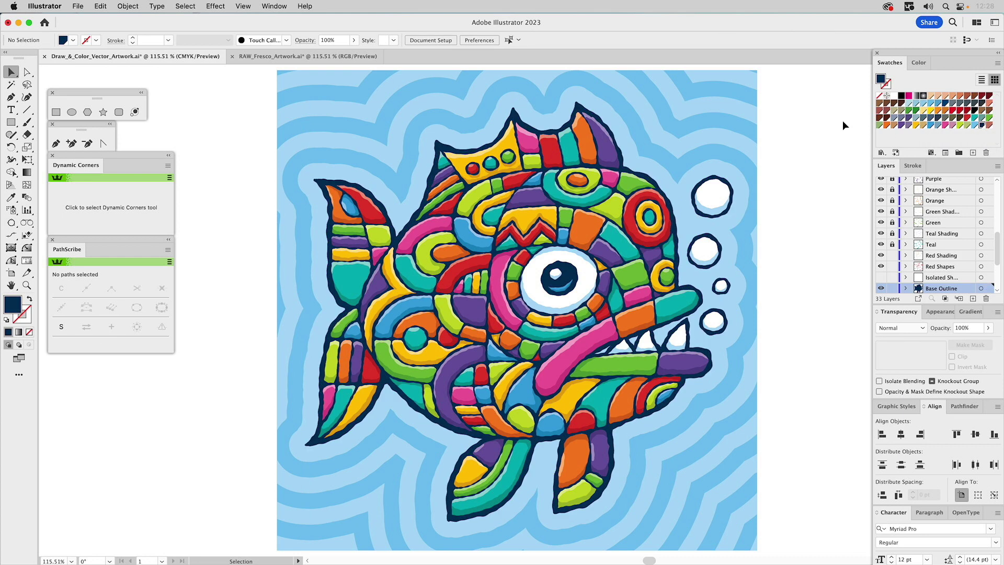
# Step: Show the first speckle texture layer and recolour its Speckle_Texture1.tif image with the same dark navy swatch as the outline
pyautogui.scroll(3, 936, 228)
pyautogui.scroll(5, 936, 229)
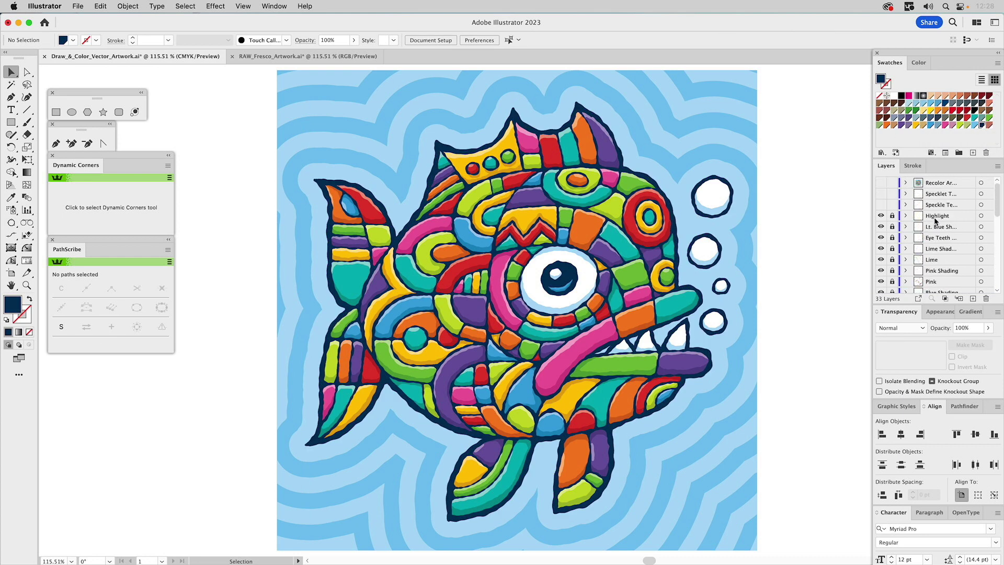
pyautogui.click(881, 204)
pyautogui.click(654, 151)
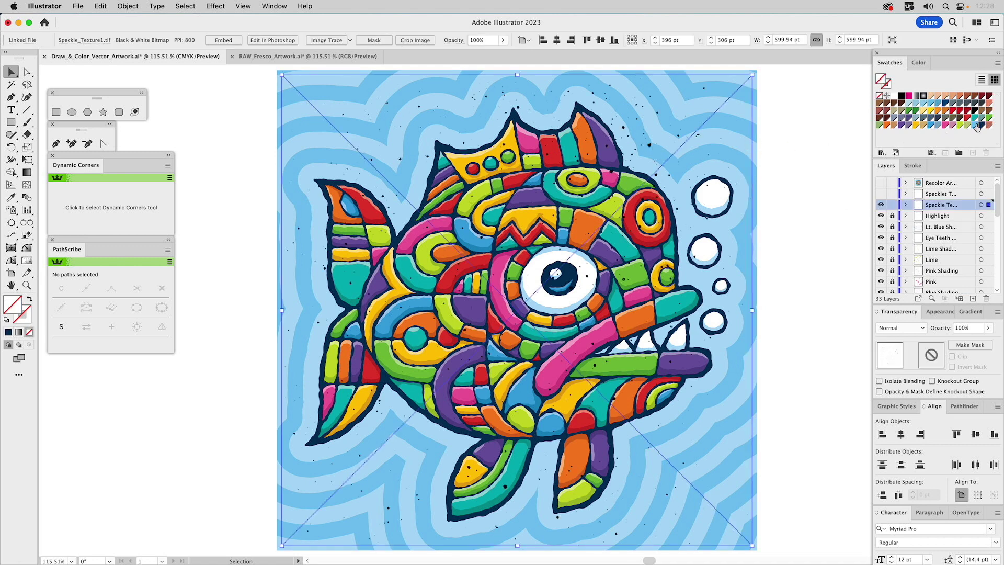
pyautogui.click(981, 126)
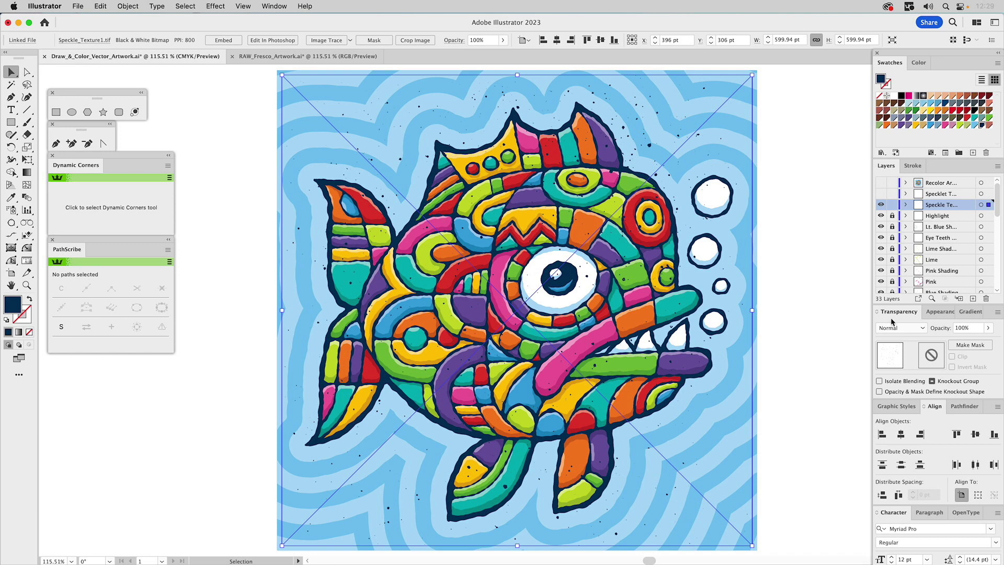
# Step: Set the navy speckle texture's opacity to 30% and lock its layer
pyautogui.click(962, 328)
pyautogui.write('30')
pyautogui.press('Return')
pyautogui.click(892, 201)
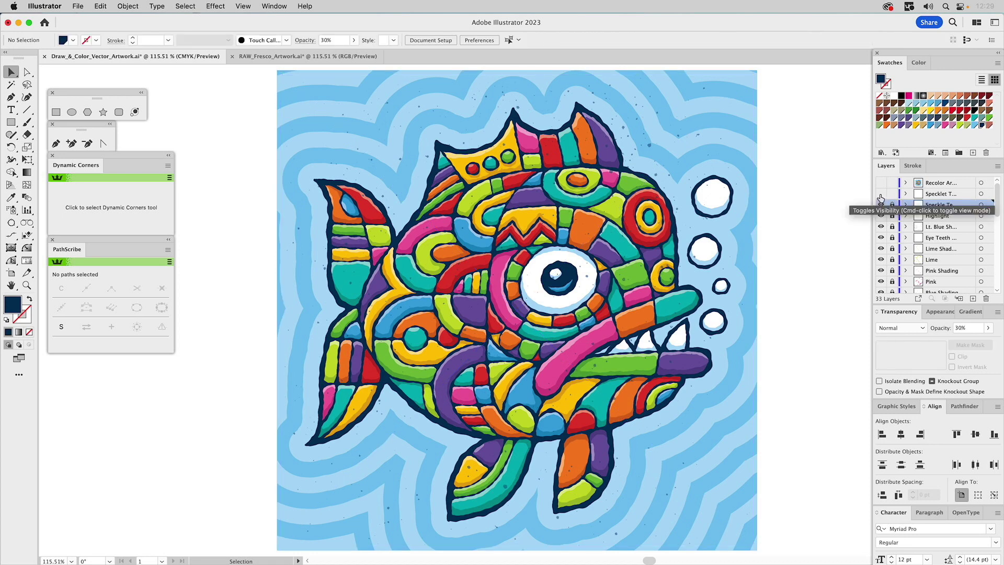
# Step: Show the white speckle texture layer, set its Speckle_Texture2.tif image to 30% opacity and deselect it
pyautogui.click(880, 202)
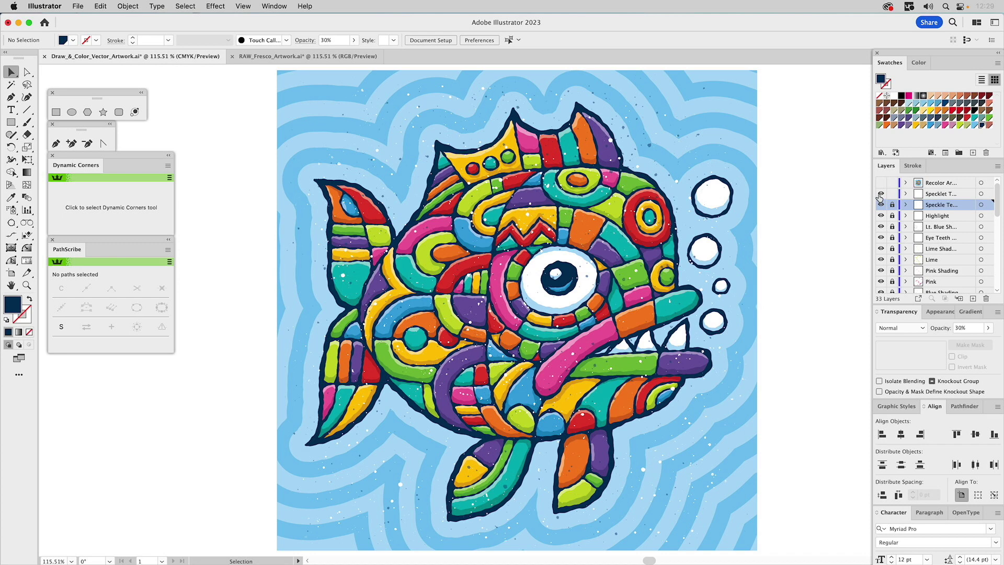
pyautogui.click(678, 184)
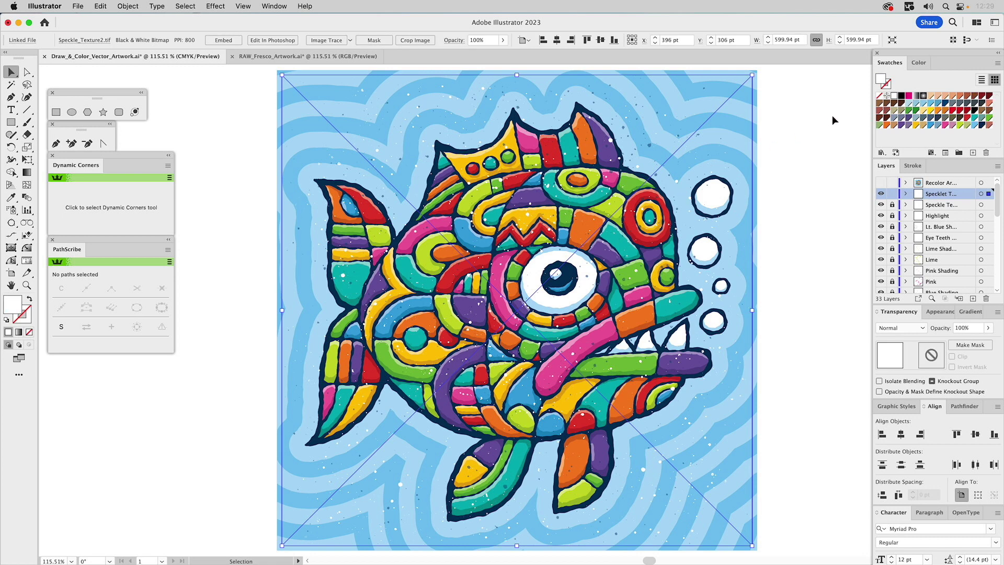
pyautogui.moveTo(970, 327); pyautogui.dragTo(946, 328)
pyautogui.write('30')
pyautogui.press('Return')
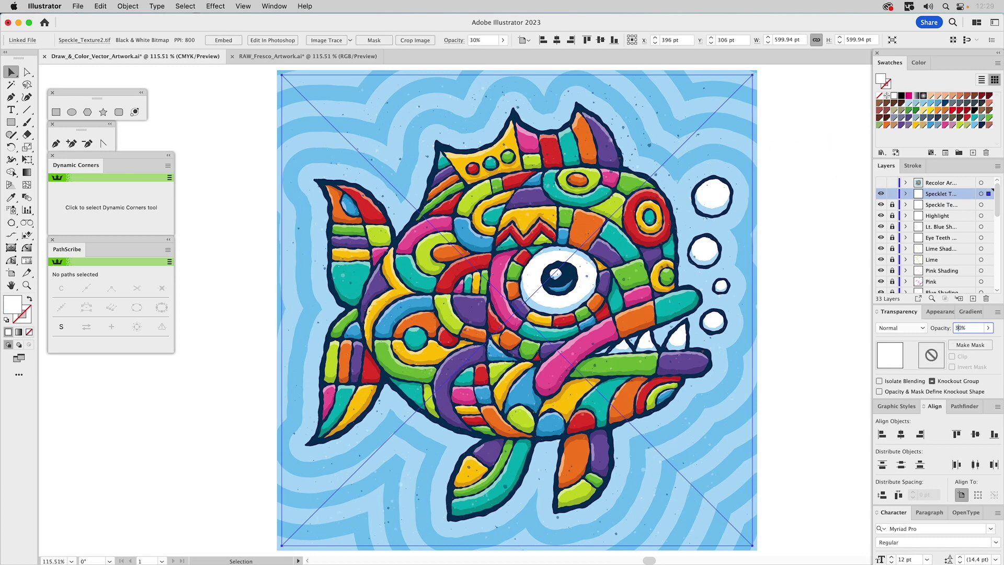
pyautogui.click(833, 215)
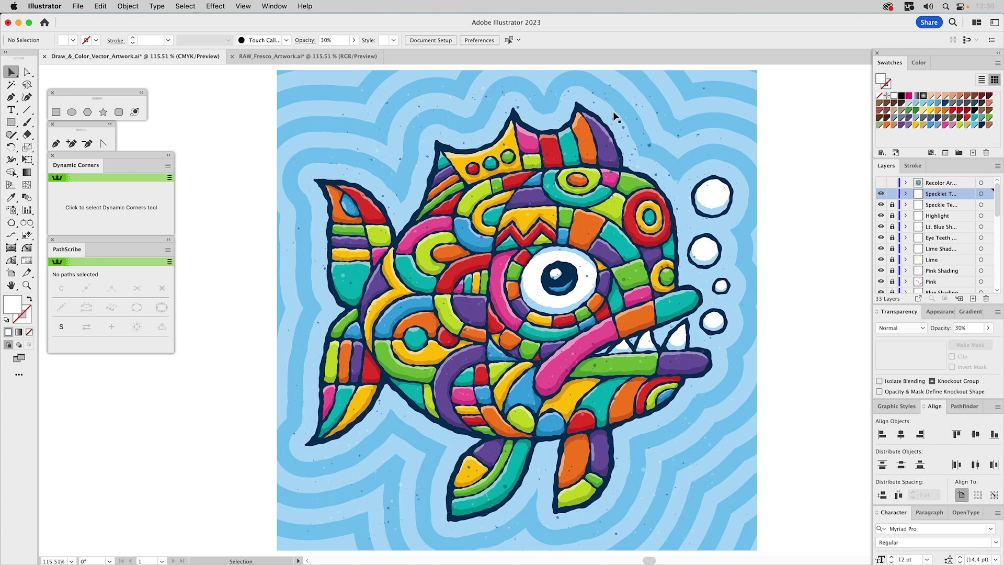
# Step: Show only the recolor artwork layer, hiding all other layers, and make it the active layer
pyautogui.click(881, 182)
pyautogui.keyDown('alt'); pyautogui.click(882, 183); pyautogui.keyUp('alt')
pyautogui.click(930, 187)
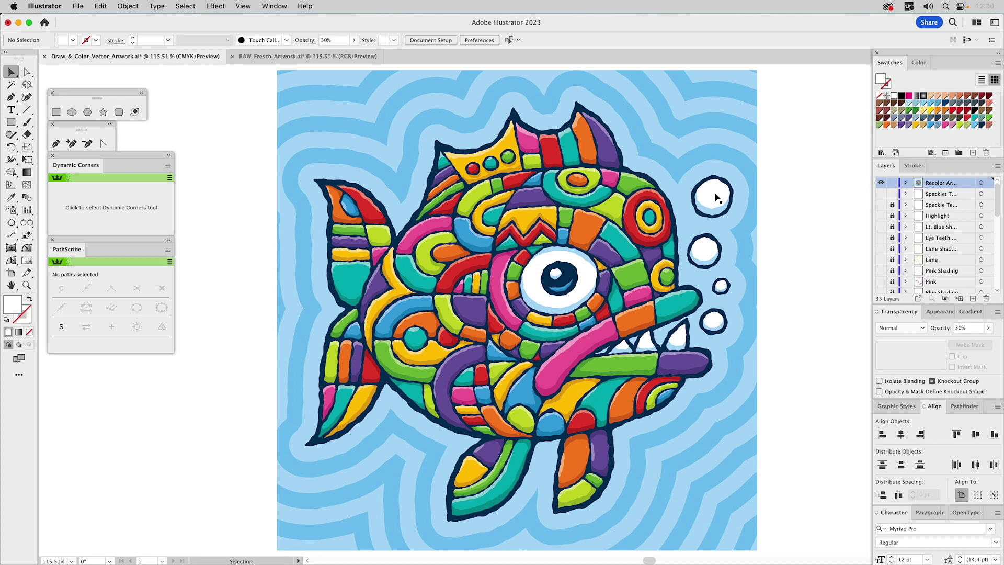
# Step: Select all the artwork on the recolor layer and hide its selection edges
pyautogui.press('a')
pyautogui.press('super+a')
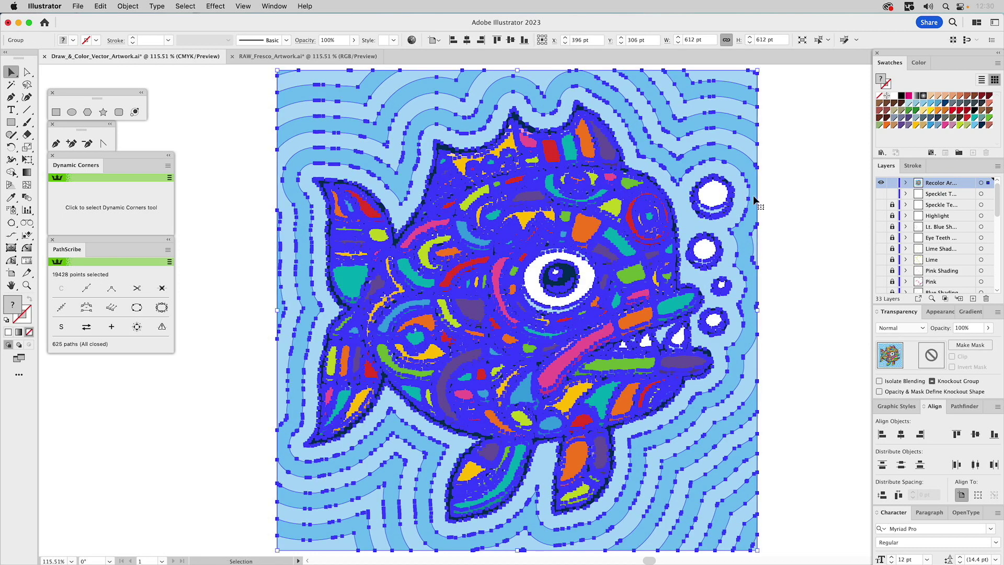
pyautogui.click(799, 153)
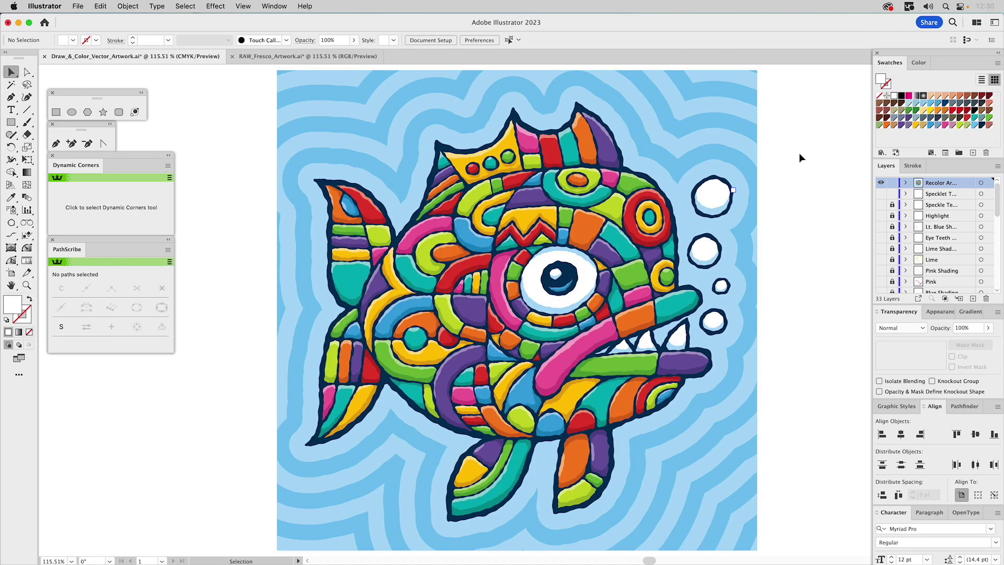
pyautogui.press('a')
pyautogui.press('super+a')
pyautogui.press('v')
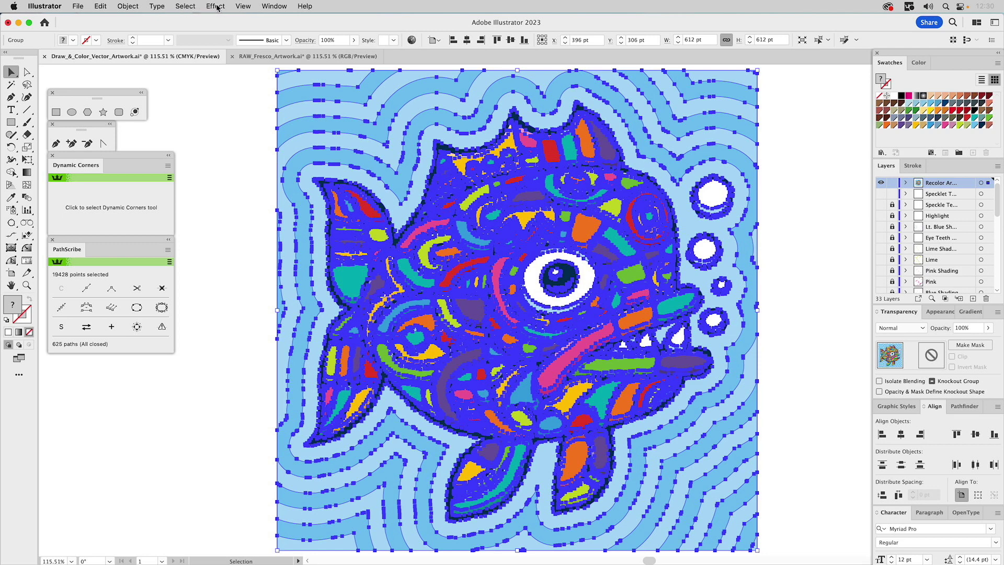
pyautogui.click(244, 8)
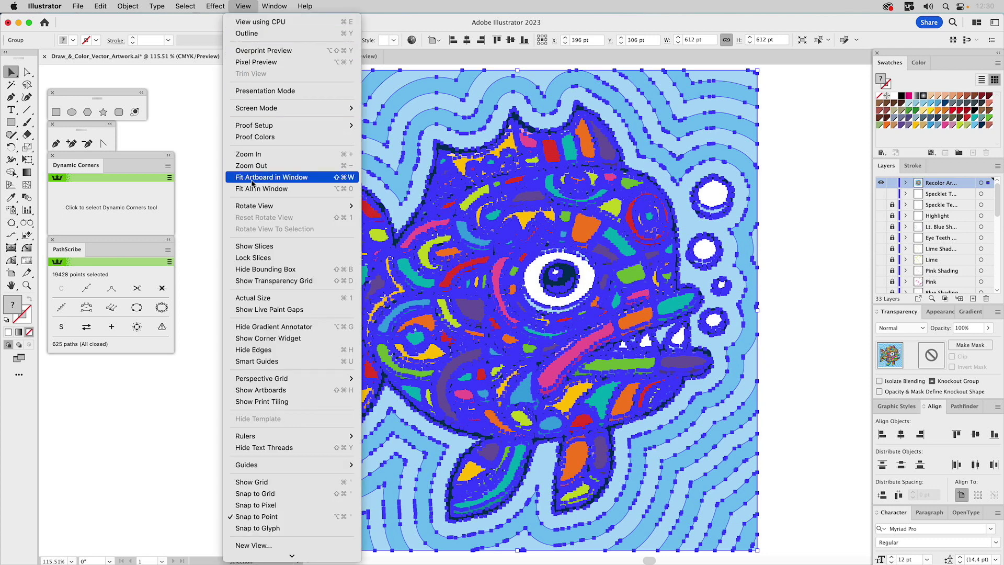
pyautogui.click(261, 353)
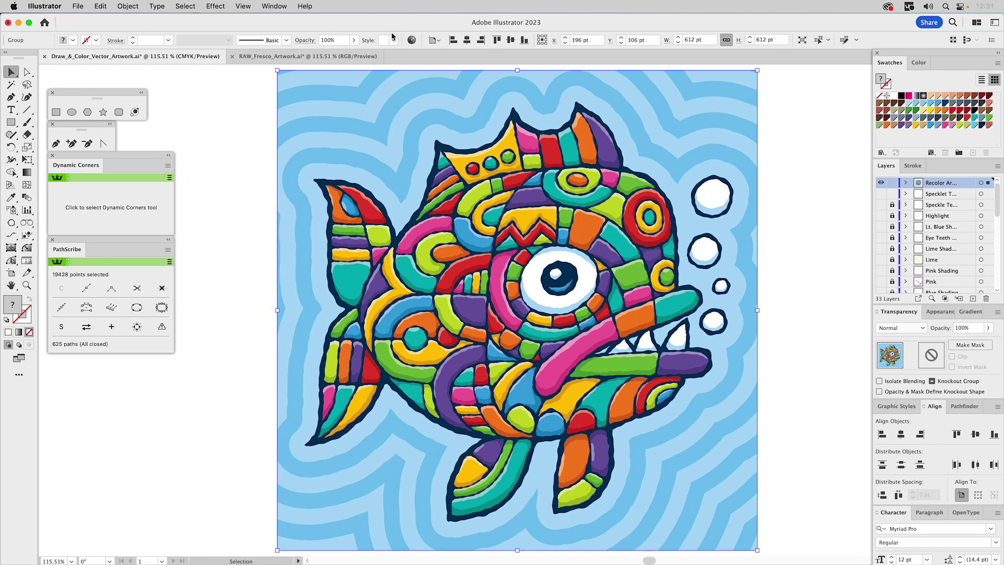
# Step: Recolor the selected artwork with the Earthtone color library, keeping the recolor dialog clear of the fish
pyautogui.click(416, 43)
pyautogui.moveTo(529, 161); pyautogui.dragTo(289, 149)
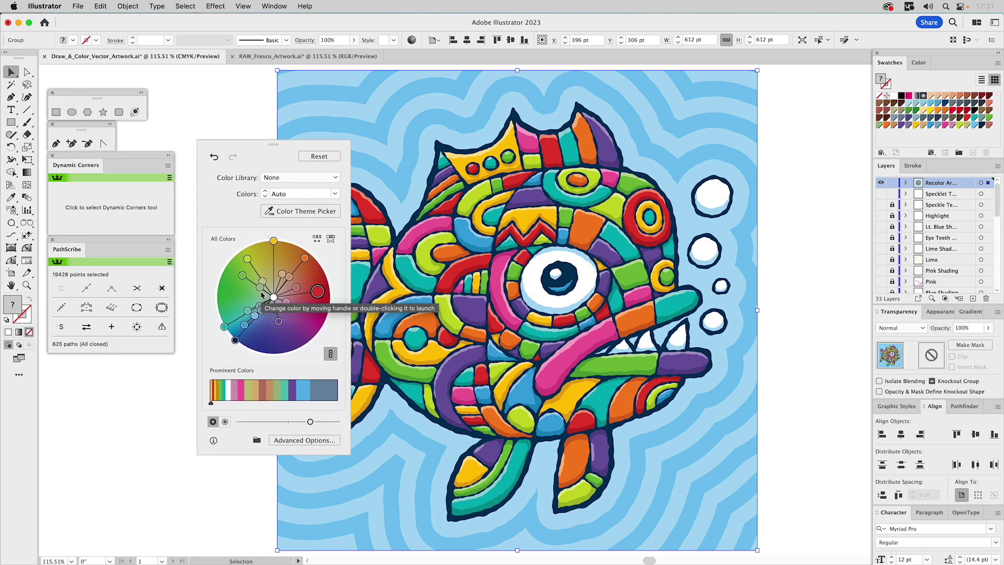
pyautogui.click(336, 178)
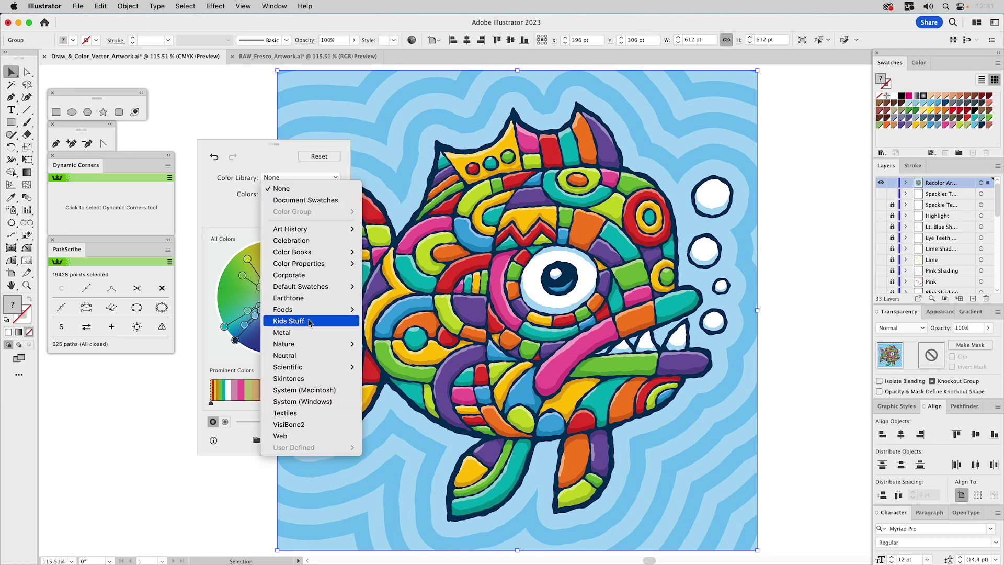
pyautogui.moveTo(301, 343)
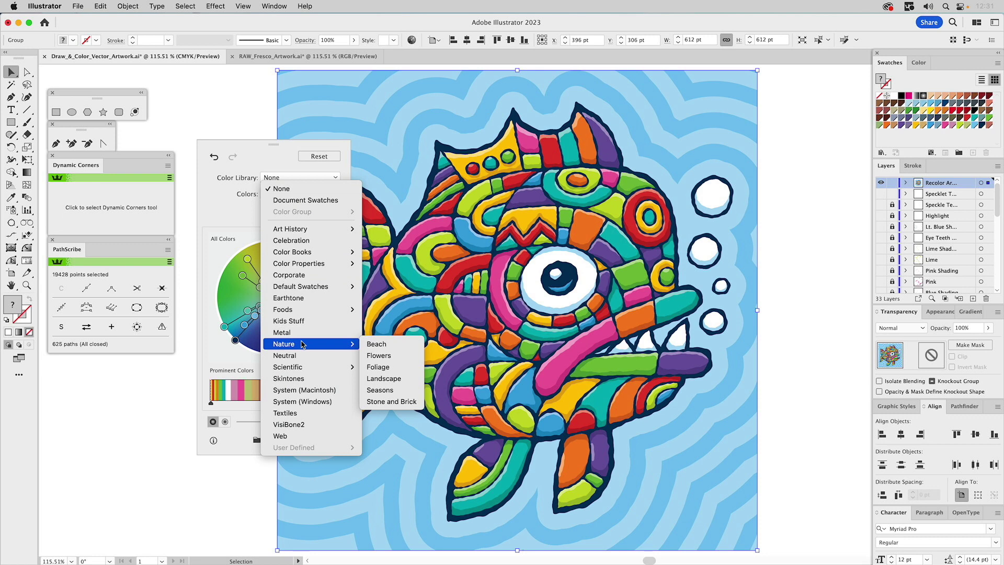
pyautogui.click(287, 299)
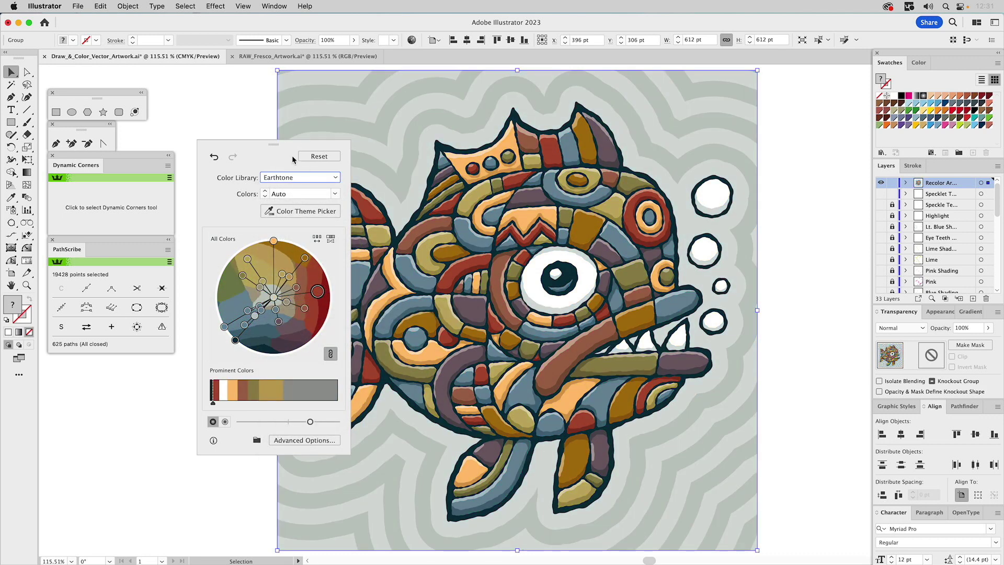
pyautogui.moveTo(277, 145); pyautogui.dragTo(798, 156)
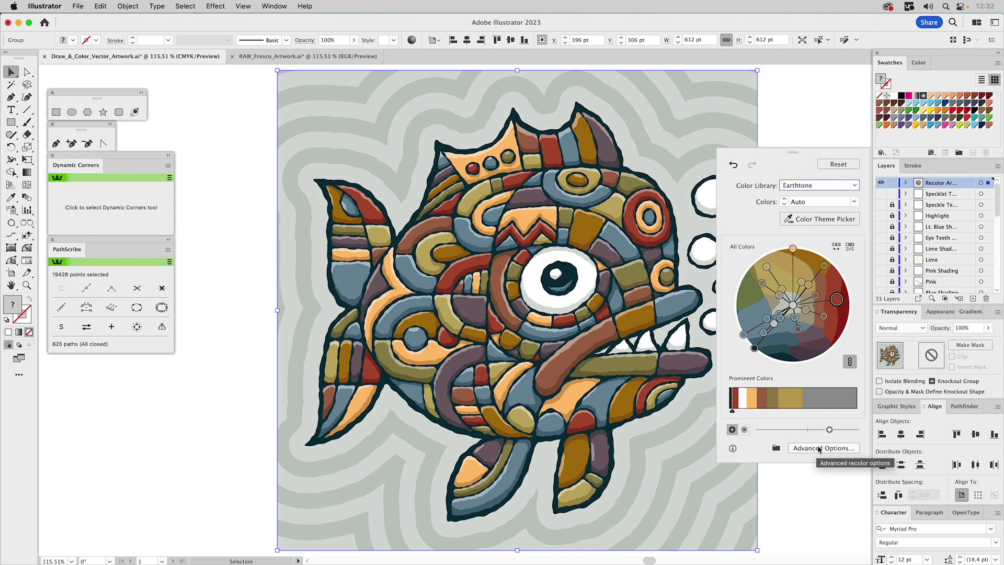
# Step: Save the recolored artwork's prominent colors as a swatch group and finish recoloring
pyautogui.click(776, 448)
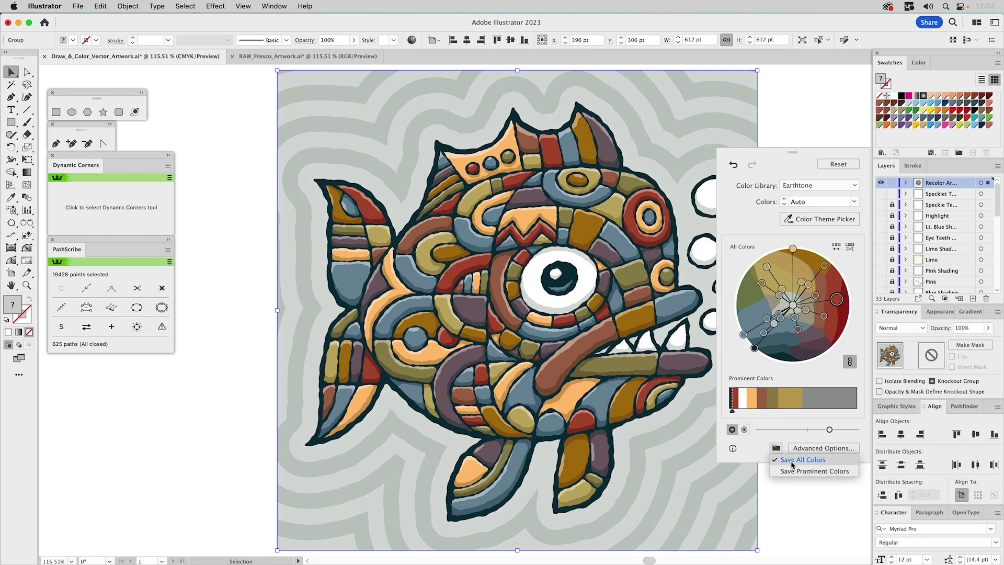
pyautogui.click(791, 460)
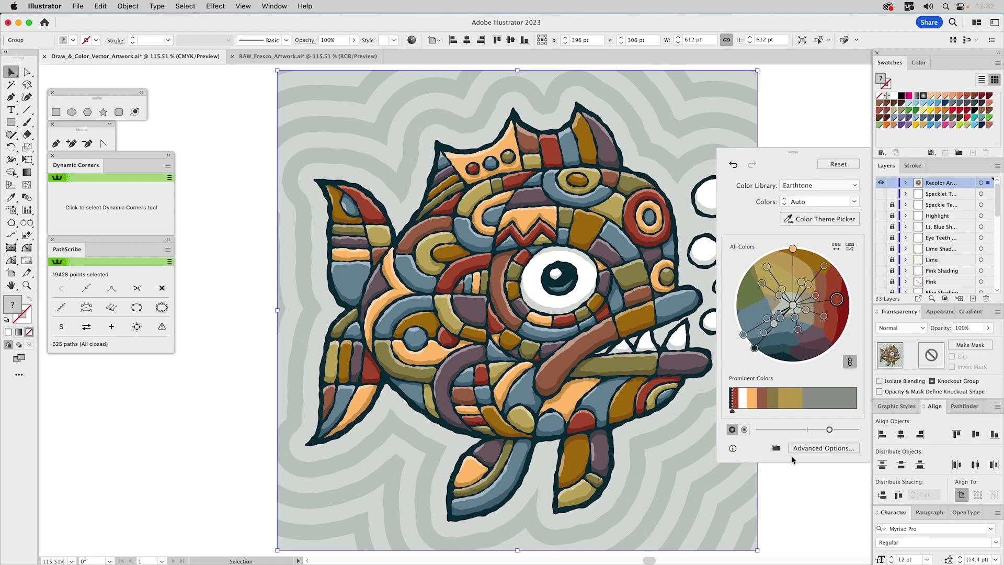
pyautogui.click(776, 448)
pyautogui.click(789, 471)
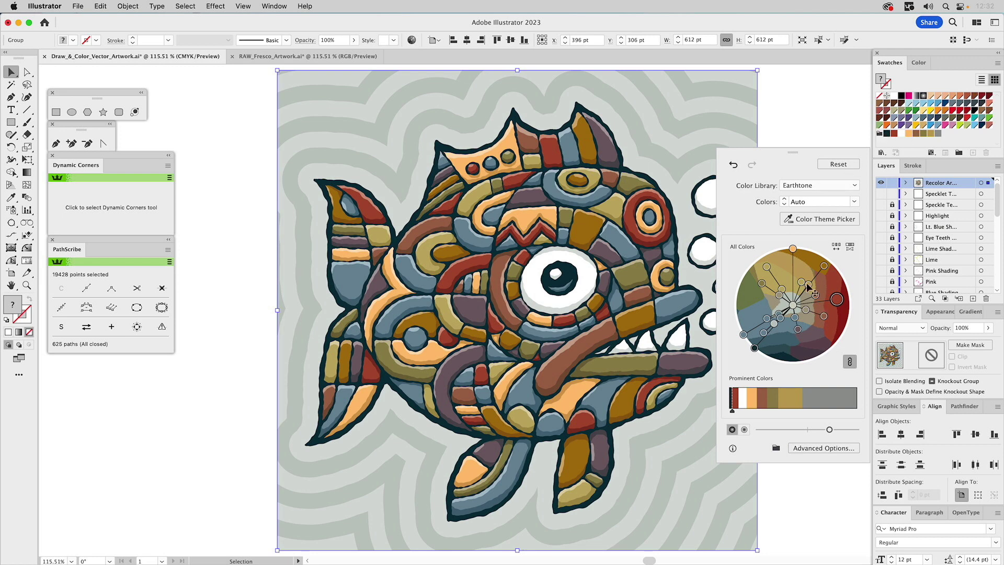
pyautogui.click(805, 105)
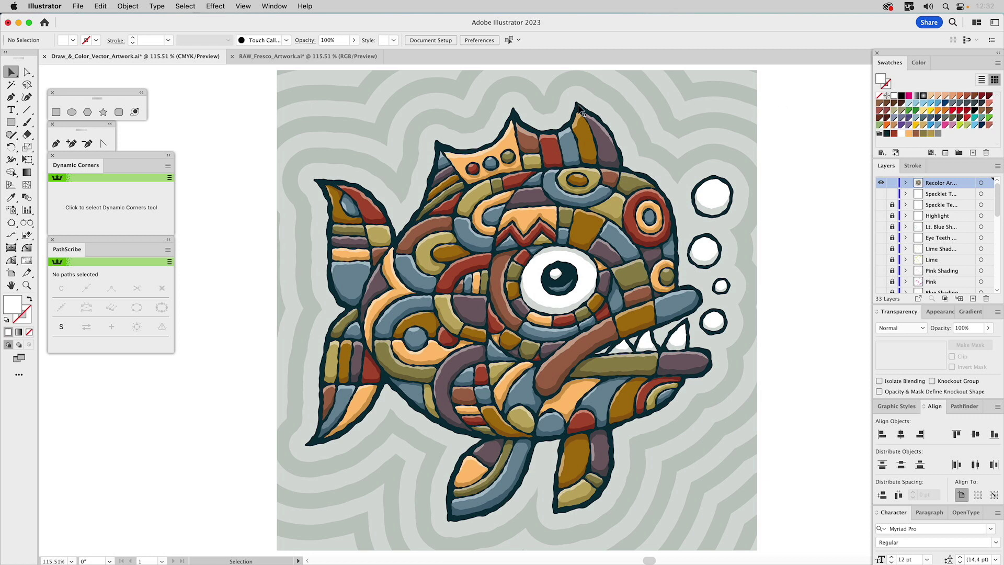
# Step: Directly select the recolored fish outline and the large bubble's outline, fill them with the dark navy swatch and deselect
pyautogui.press('a')
pyautogui.click(575, 108)
pyautogui.click(575, 112)
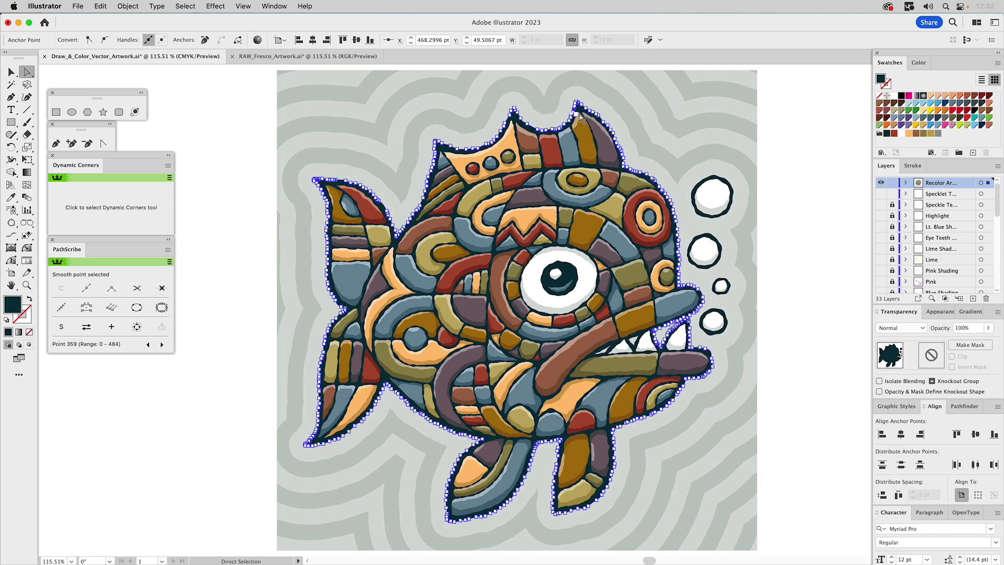
pyautogui.keyDown('shift'); pyautogui.click(714, 177); pyautogui.keyUp('shift')
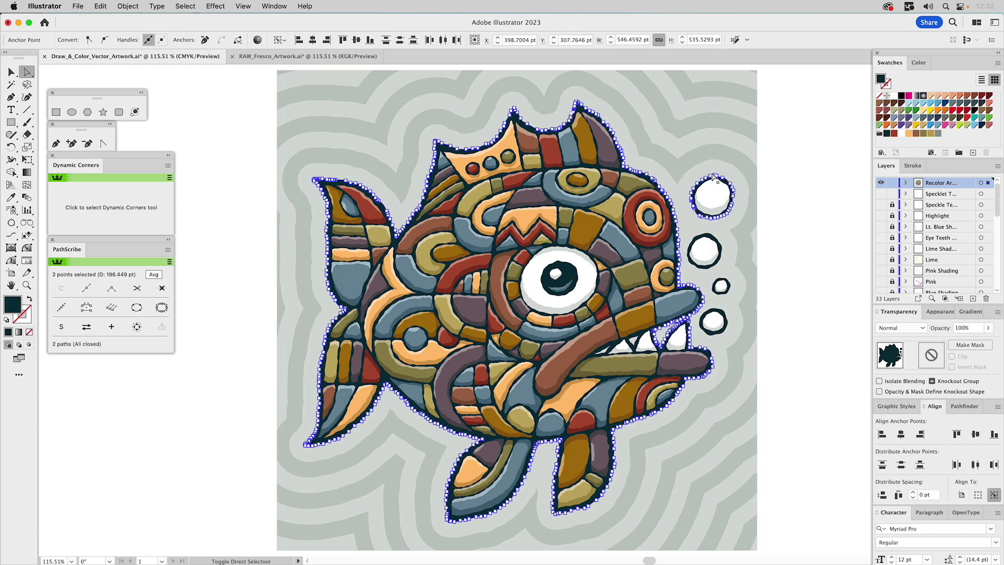
pyautogui.click(981, 126)
pyautogui.click(839, 138)
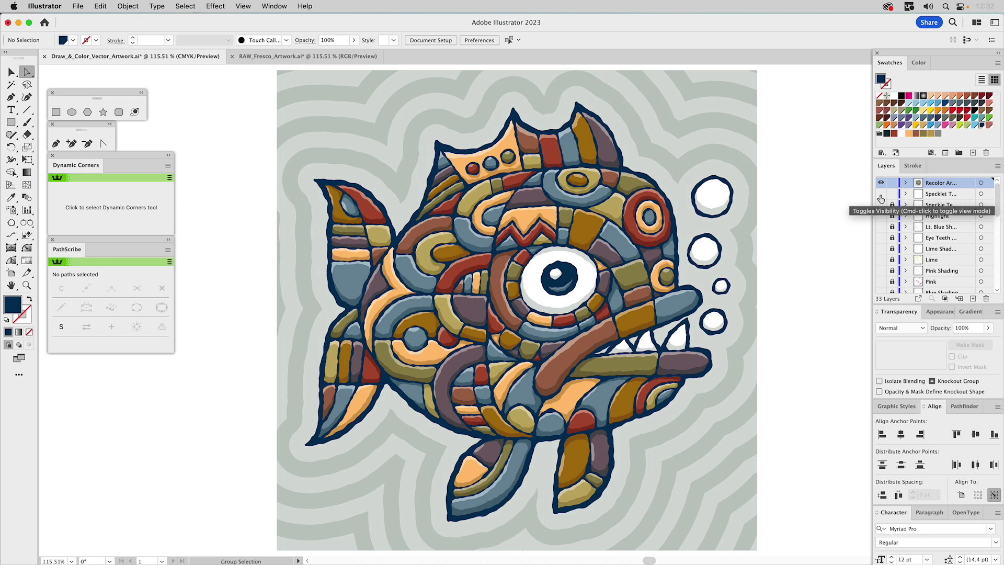
# Step: Show all layers again and move the recolor artwork layer beneath both speckle texture layers, above the Highlight layer
pyautogui.keyDown('alt'); pyautogui.click(882, 198); pyautogui.keyUp('alt')
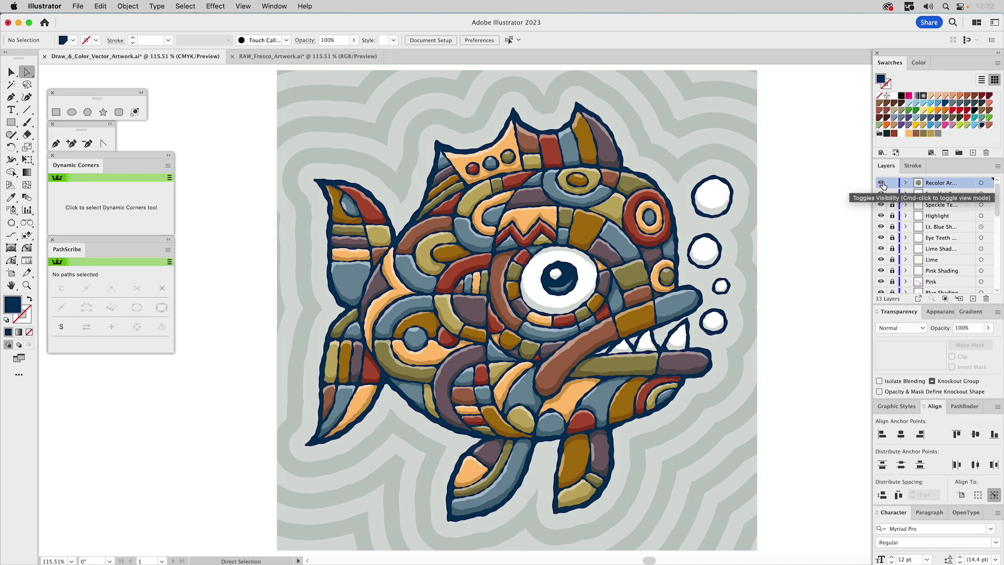
pyautogui.click(881, 183)
pyautogui.click(882, 184)
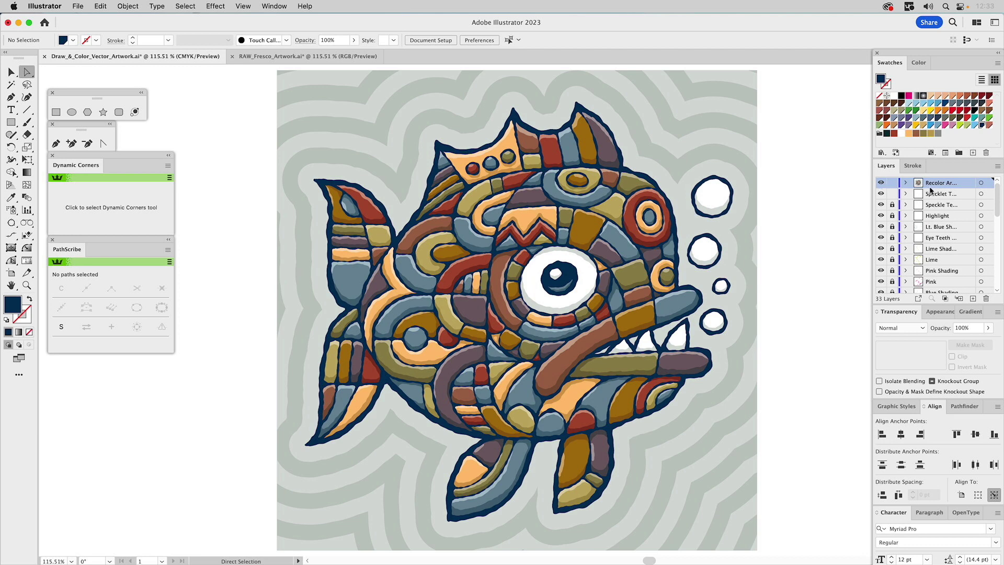
pyautogui.moveTo(933, 189); pyautogui.dragTo(937, 210)
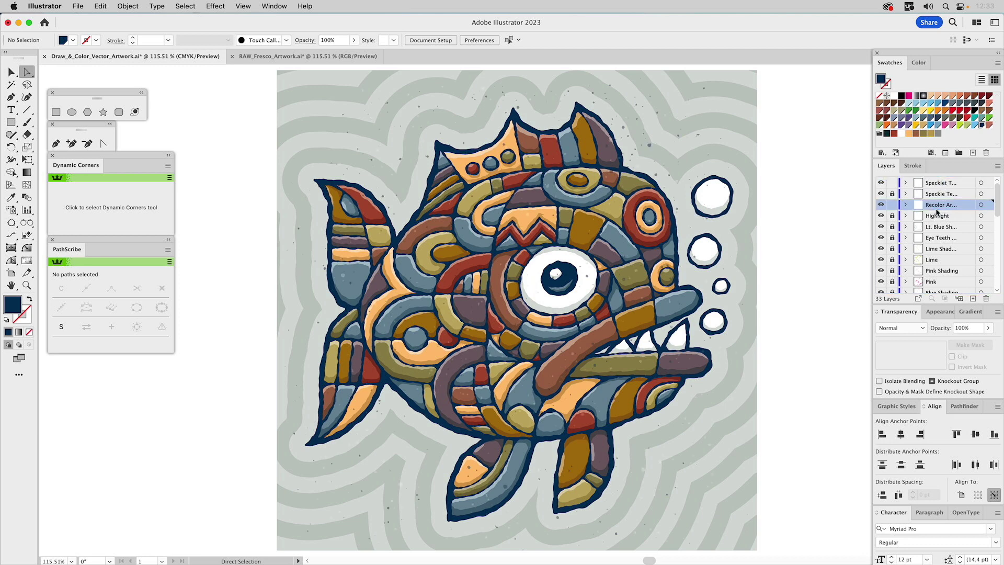